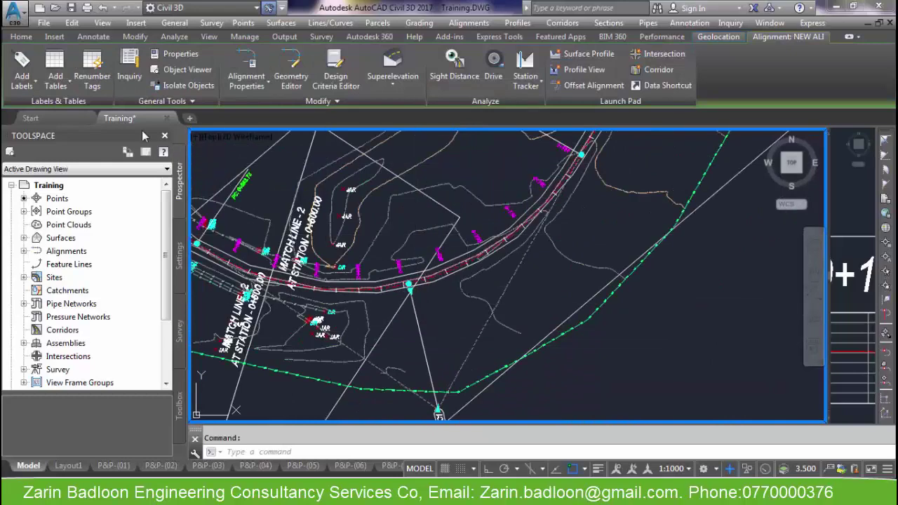
# Step: Start renumbering the alignment's label tags and set the curves starting number for table tag renumbering to 3
pyautogui.click(92, 81)
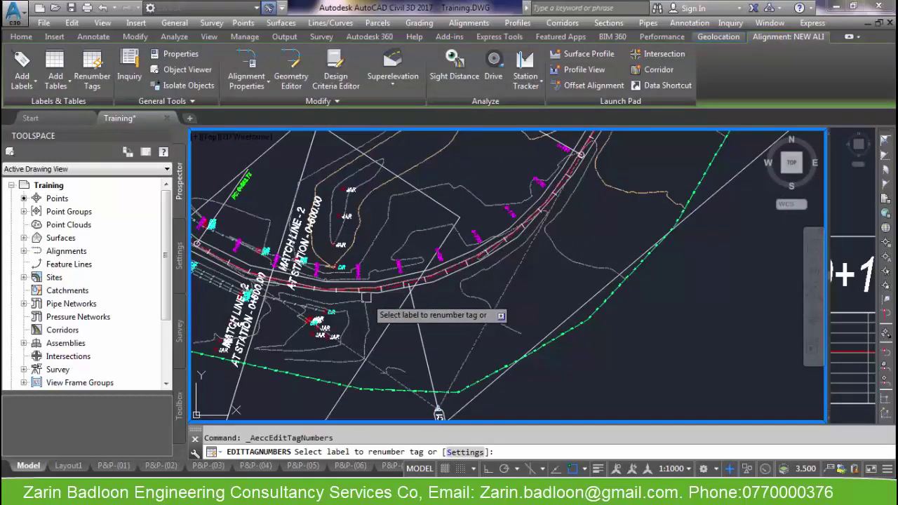
pyautogui.press('Return')
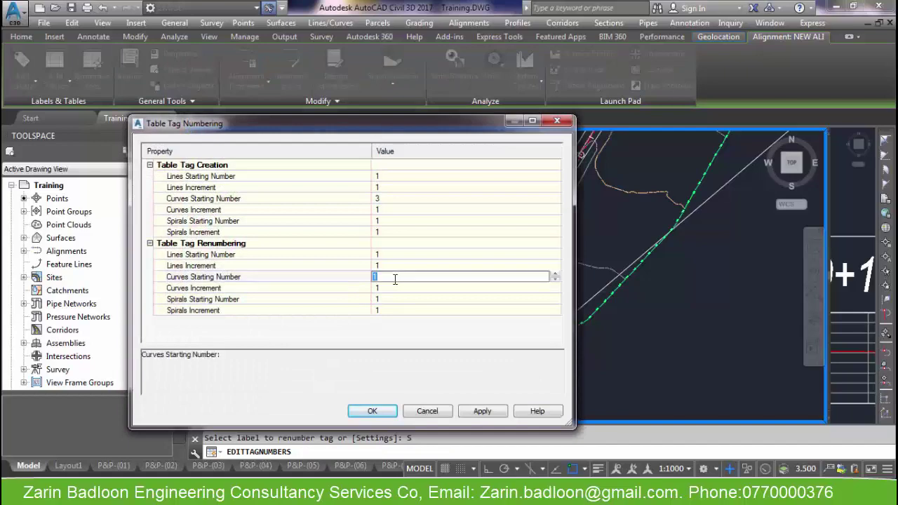
pyautogui.click(372, 411)
# Step: Renumber the curve tag C12 as C3, creating a duplicate of the number already in use
pyautogui.scroll(-5, 449, 323)
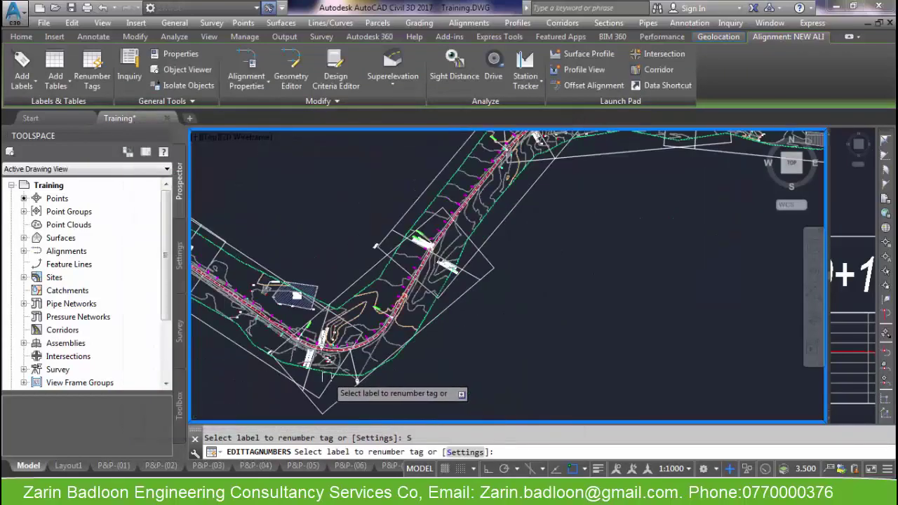
pyautogui.scroll(5, 484, 288)
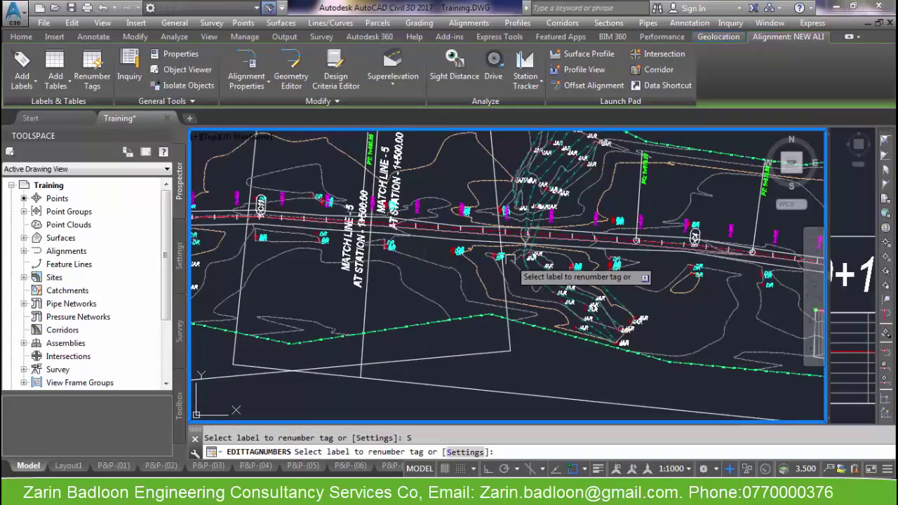
pyautogui.scroll(5, 531, 284)
pyautogui.scroll(-2, 603, 295)
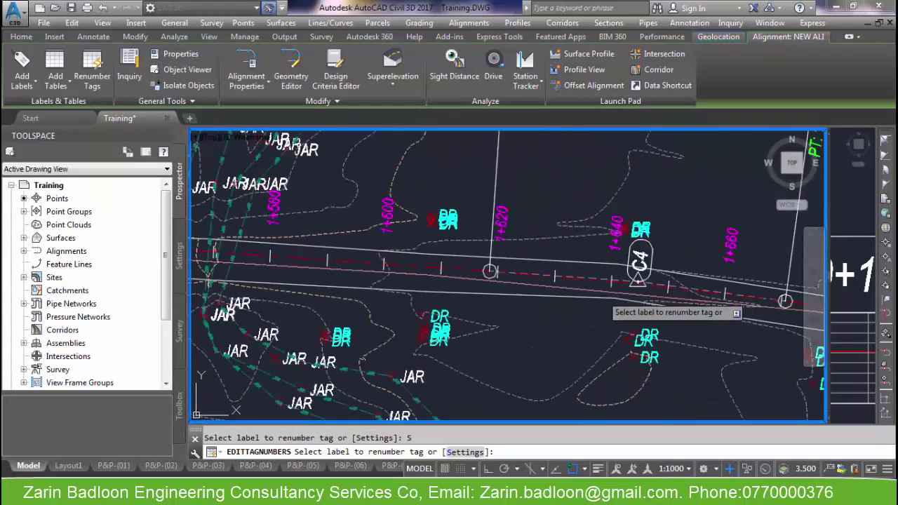
pyautogui.scroll(-1, 593, 296)
pyautogui.scroll(-3, 582, 277)
pyautogui.moveTo(531, 321); pyautogui.dragTo(630, 337, button='middle')
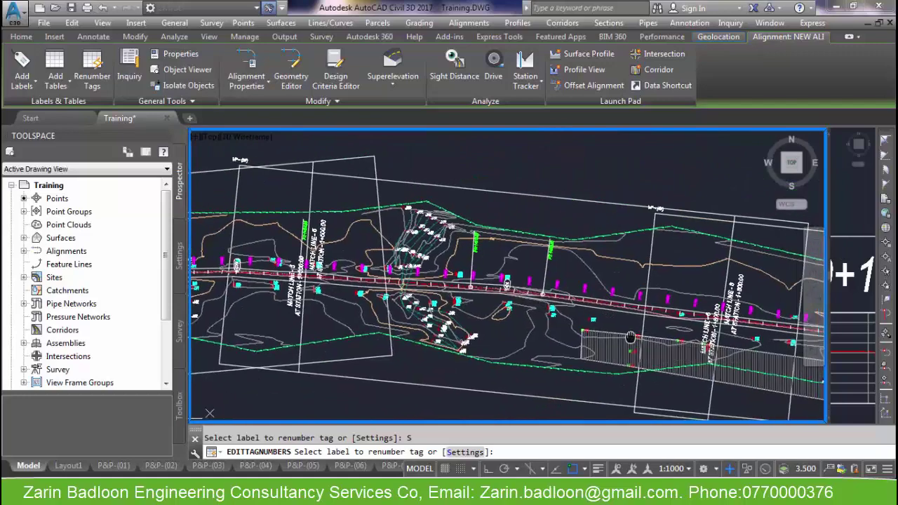
pyautogui.scroll(-1, 630, 338)
pyautogui.moveTo(404, 307); pyautogui.dragTo(449, 294, button='middle')
pyautogui.scroll(1, 403, 307)
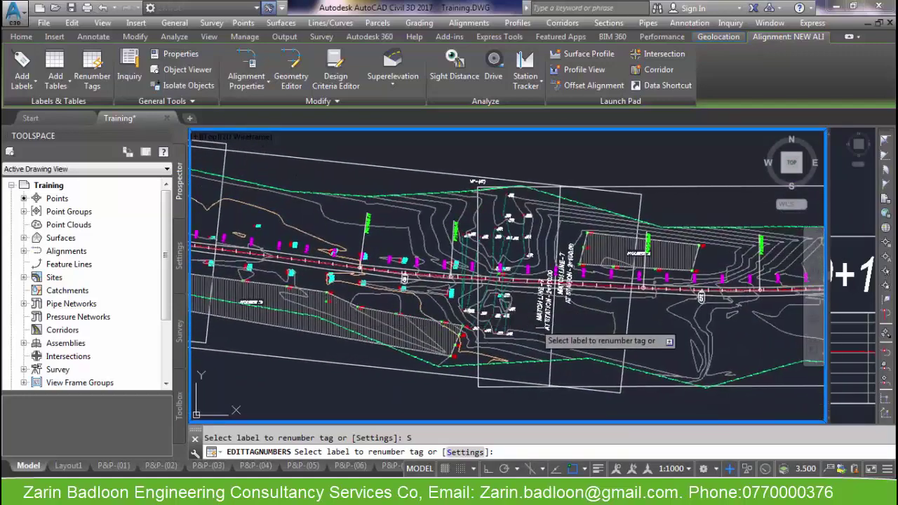
pyautogui.scroll(2, 537, 324)
pyautogui.scroll(2, 601, 332)
pyautogui.scroll(4, 596, 281)
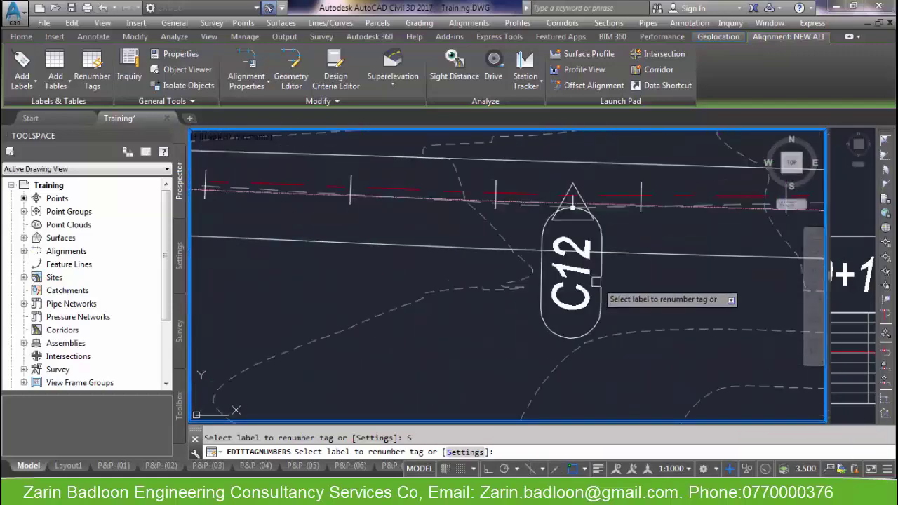
pyautogui.click(599, 285)
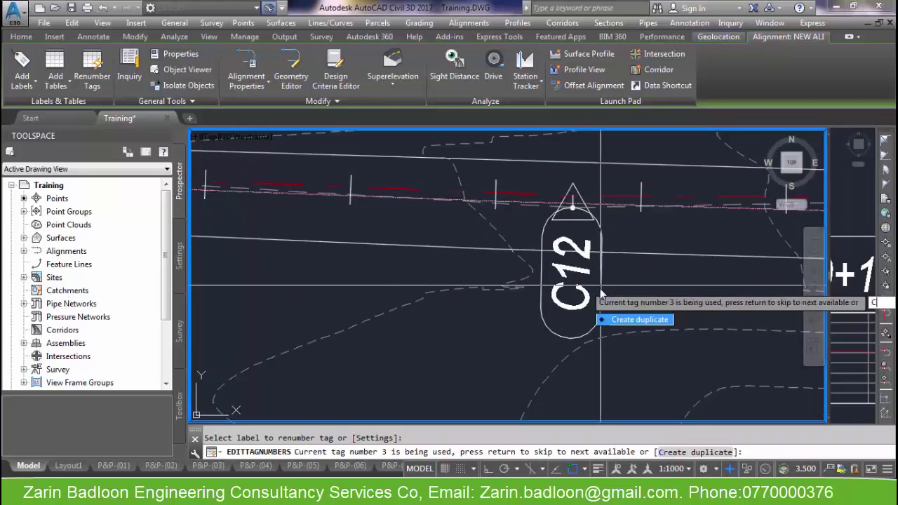
pyautogui.write('C')
pyautogui.press('Return')
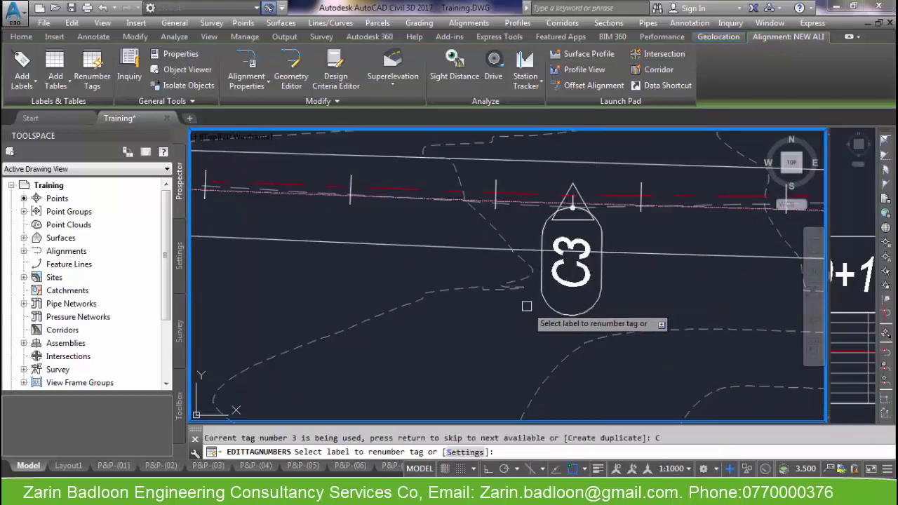
# Step: Renumber the curve tag C6 beside match line 8 as number 4, creating a duplicate
pyautogui.scroll(-6, 622, 314)
pyautogui.scroll(-4, 663, 323)
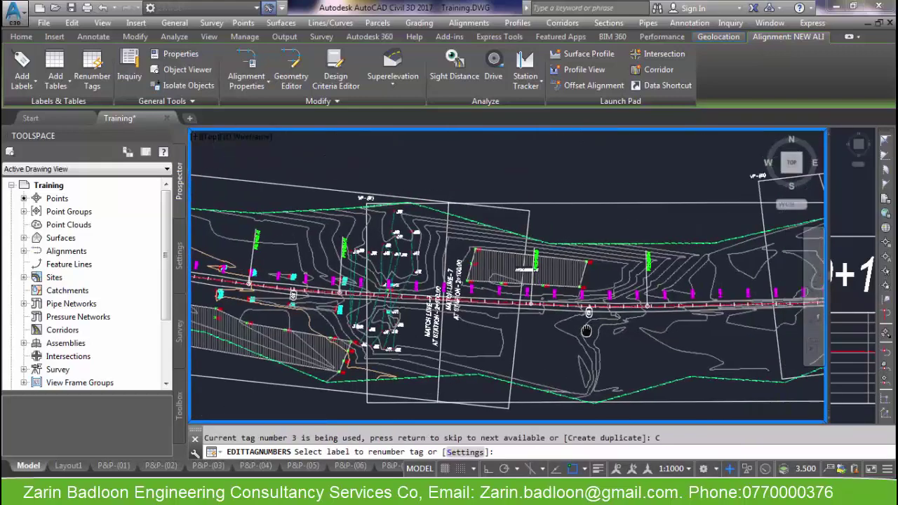
pyautogui.scroll(3, 546, 344)
pyautogui.scroll(5, 548, 329)
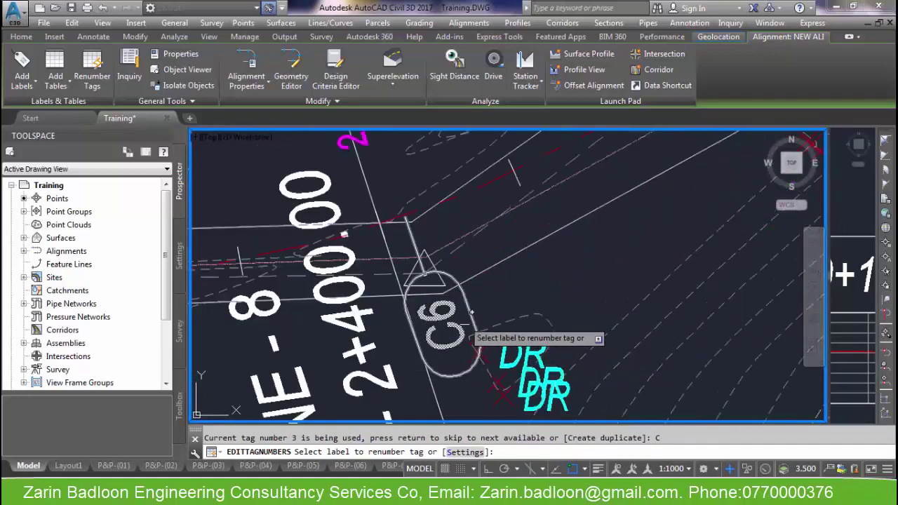
pyautogui.click(471, 313)
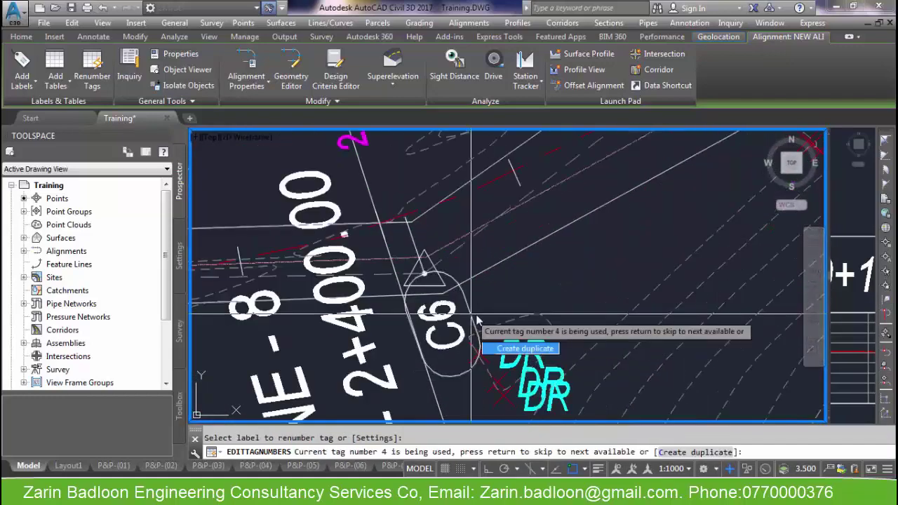
pyautogui.write('C')
pyautogui.press('Return')
# Step: Renumber the curve tag C7 near station 2+500 as number 5, creating a duplicate
pyautogui.scroll(-6, 480, 309)
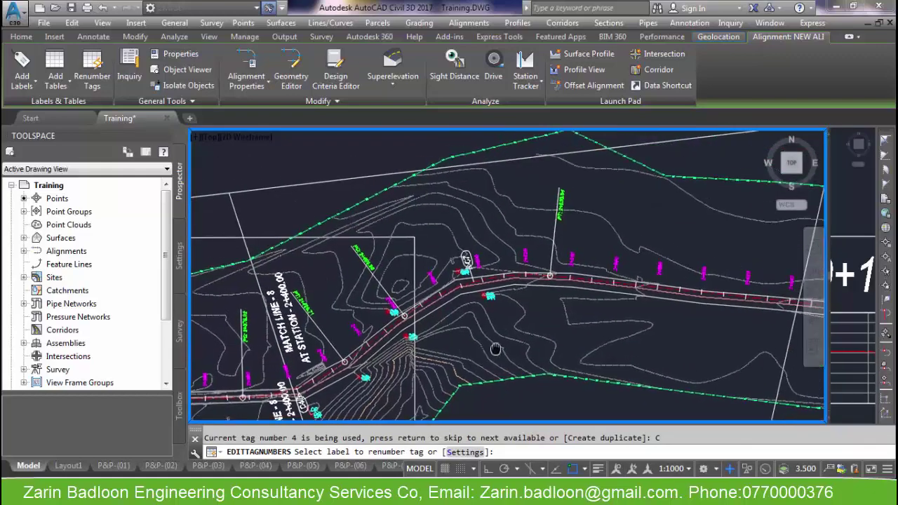
pyautogui.scroll(4, 471, 265)
pyautogui.click(468, 291)
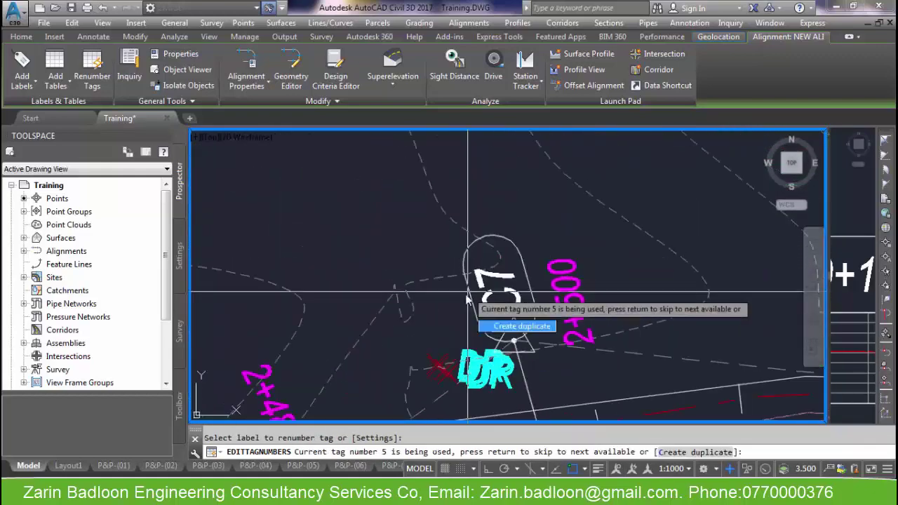
pyautogui.write('C')
pyautogui.press('Return')
# Step: Renumber the curve tag C8 near station 2+840 as C6 and the tag C9 just past match line 10 as C7
pyautogui.scroll(-5, 425, 312)
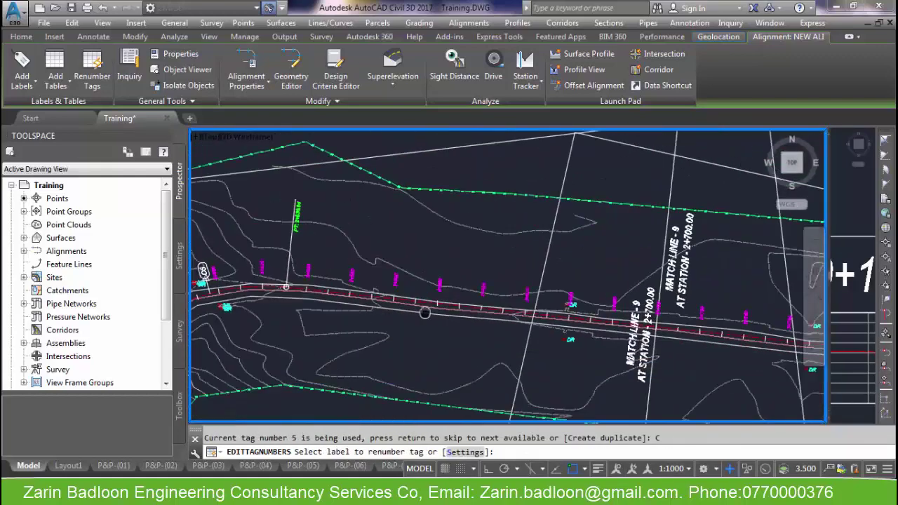
pyautogui.scroll(5, 552, 268)
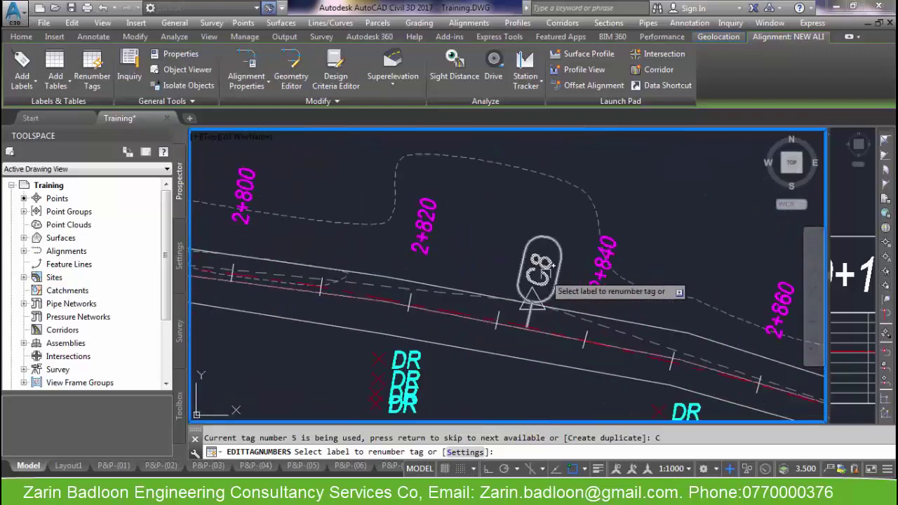
pyautogui.click(552, 264)
pyautogui.scroll(-3, 460, 265)
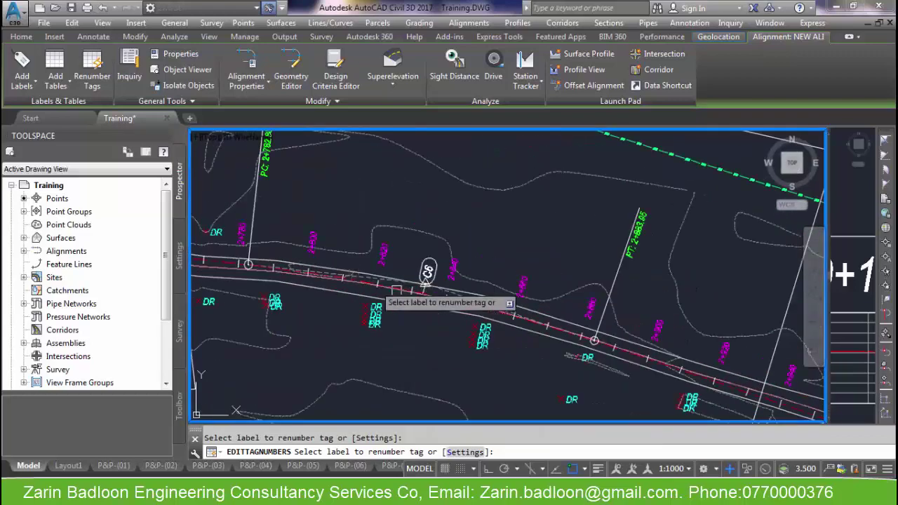
pyautogui.moveTo(644, 289)
pyautogui.mouseDown(button='middle')
pyautogui.moveTo(435, 260)
pyautogui.moveTo(398, 245)
pyautogui.mouseUp(button='middle')
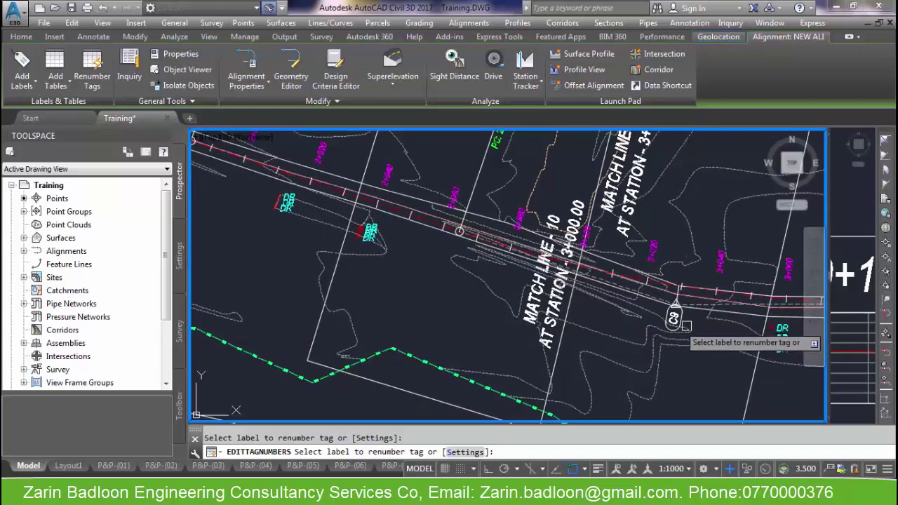
pyautogui.scroll(3, 674, 310)
# Step: Renumber the curve tag between stations 3+200 and 3+220 as C8
pyautogui.scroll(-5, 474, 323)
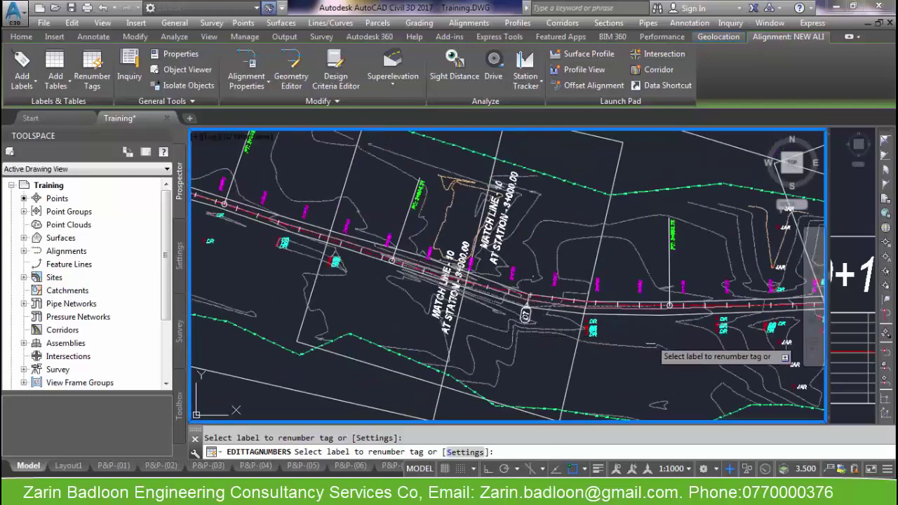
pyautogui.moveTo(653, 404); pyautogui.dragTo(376, 302, button='middle')
pyautogui.scroll(5, 684, 269)
pyautogui.click(660, 258)
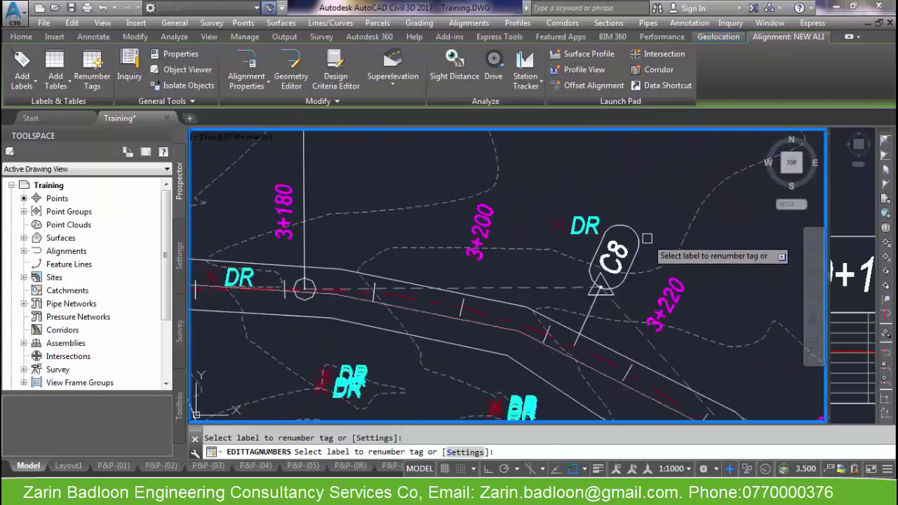
# Step: Renumber the curve tag C13 near station 3+280 as C9 and end the tag renumbering
pyautogui.scroll(-6, 530, 344)
pyautogui.moveTo(524, 349); pyautogui.dragTo(536, 202, button='middle')
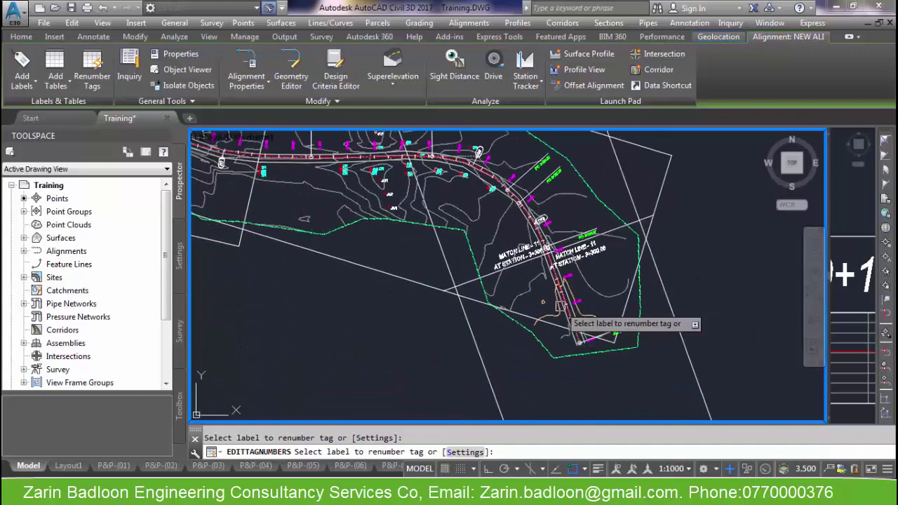
pyautogui.scroll(5, 552, 228)
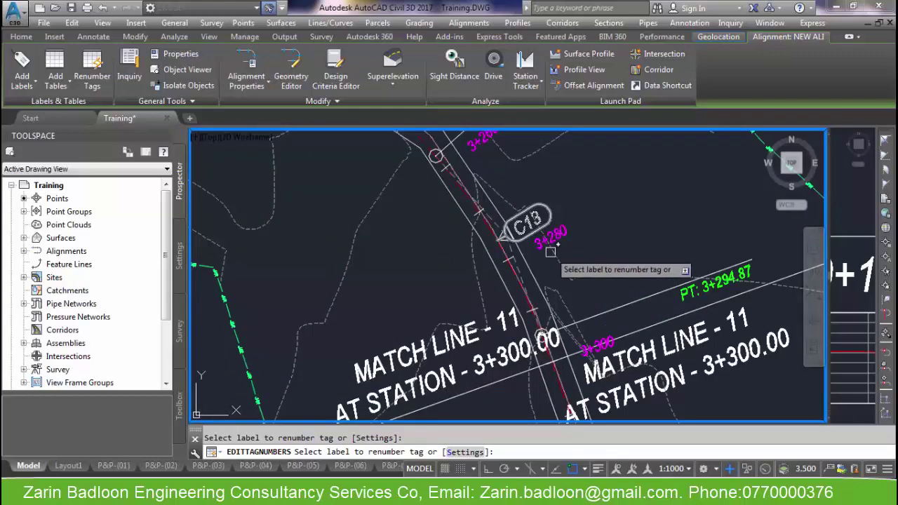
pyautogui.scroll(-5, 617, 316)
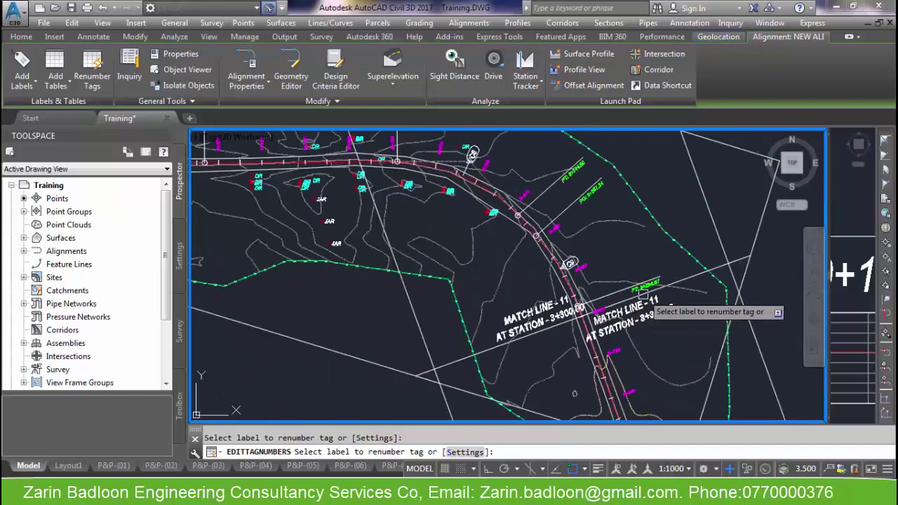
pyautogui.press('Escape')
# Step: Examine the renumbered curve tags near match line 11 and the overall alignment, and clear the alignment selection
pyautogui.scroll(5, 577, 278)
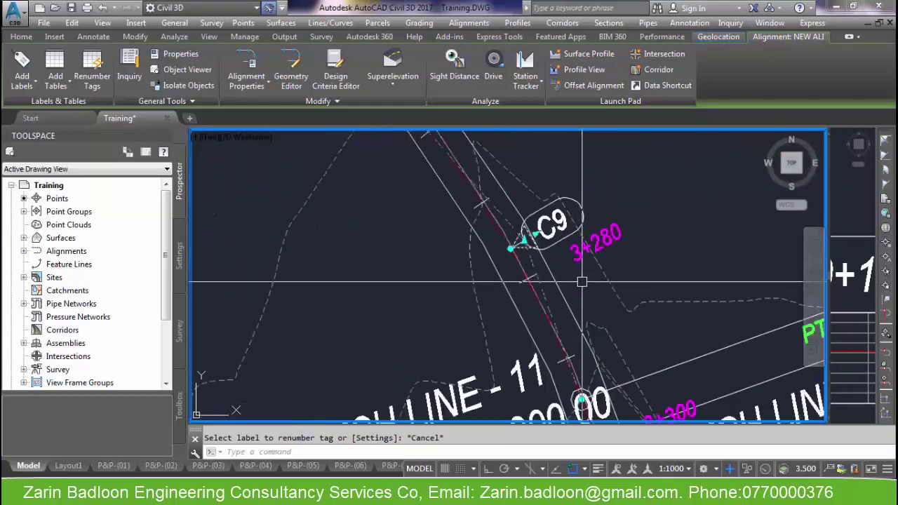
pyautogui.scroll(-5, 582, 282)
pyautogui.moveTo(581, 281); pyautogui.dragTo(625, 308, button='middle')
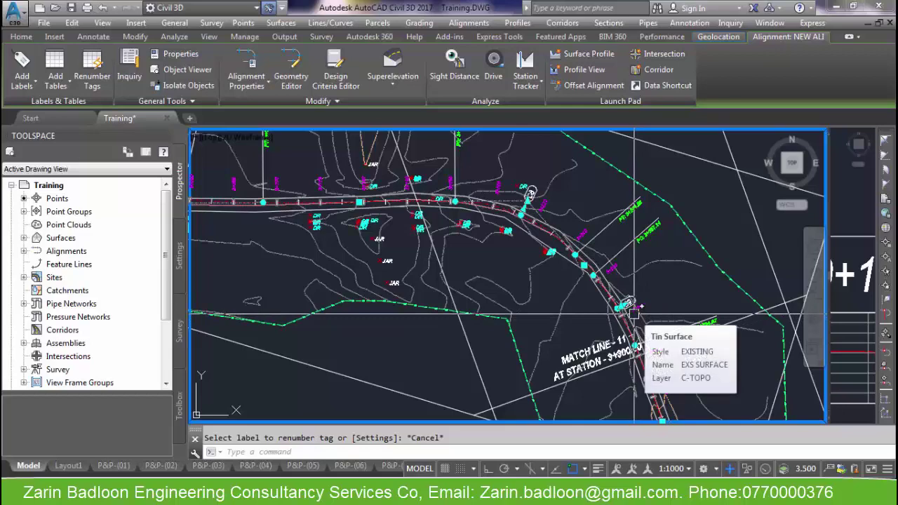
pyautogui.moveTo(550, 304); pyautogui.dragTo(562, 317, button='middle')
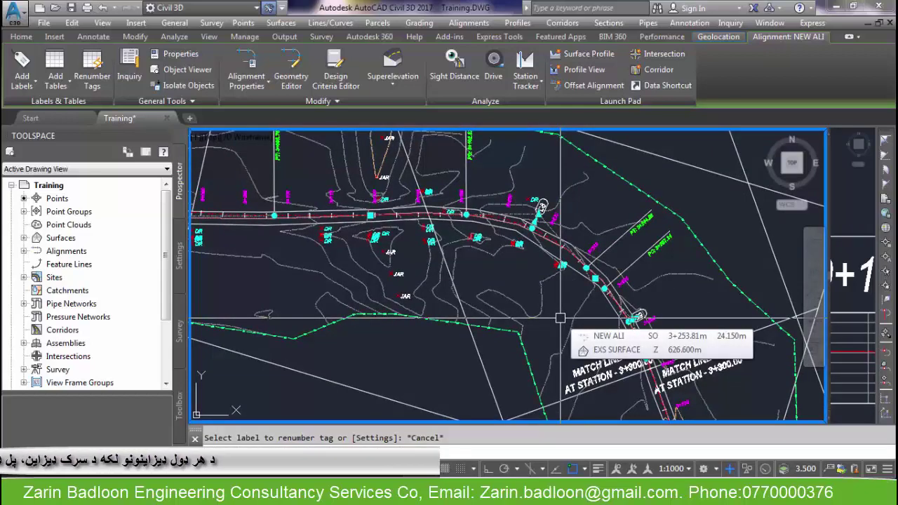
pyautogui.scroll(-5, 555, 322)
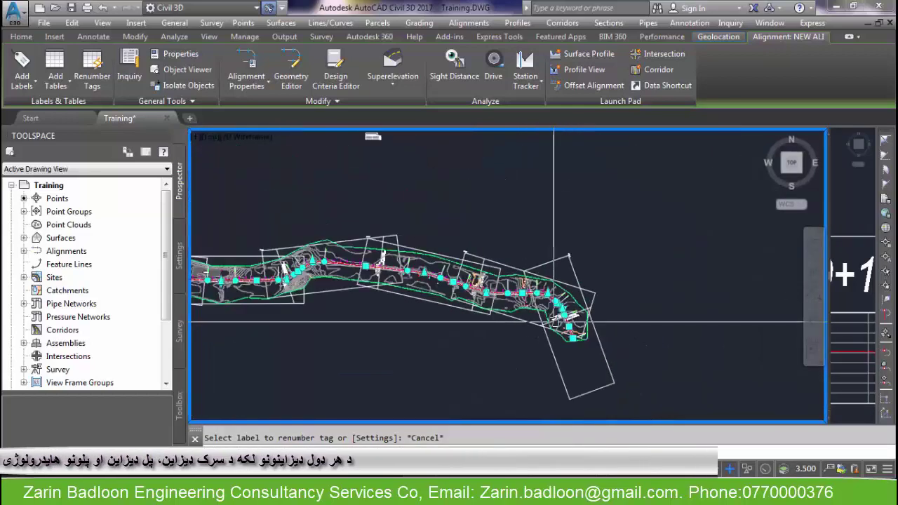
pyautogui.moveTo(263, 326); pyautogui.dragTo(597, 298, button='middle')
pyautogui.press('Escape')
pyautogui.moveTo(401, 308); pyautogui.dragTo(471, 323, button='middle')
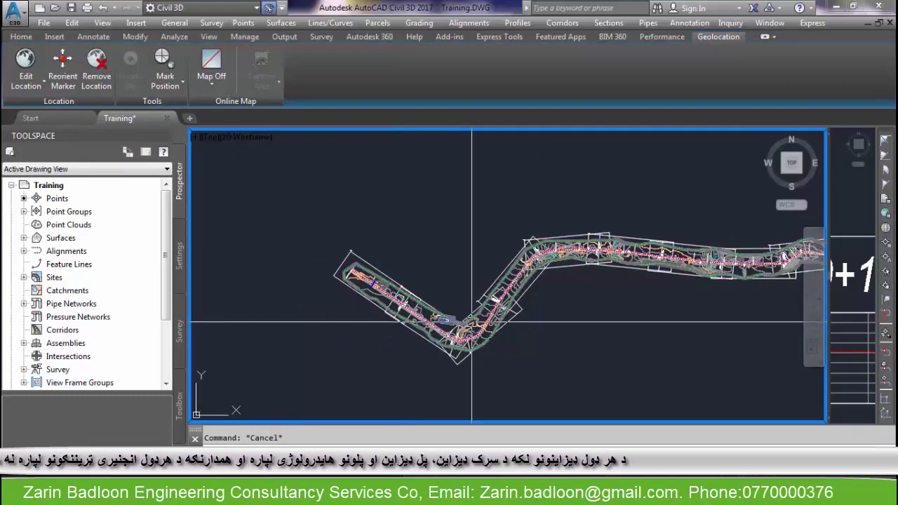
# Step: Select the NEW ALI alignment near its start and begin creating a curve table for it
pyautogui.scroll(3, 471, 322)
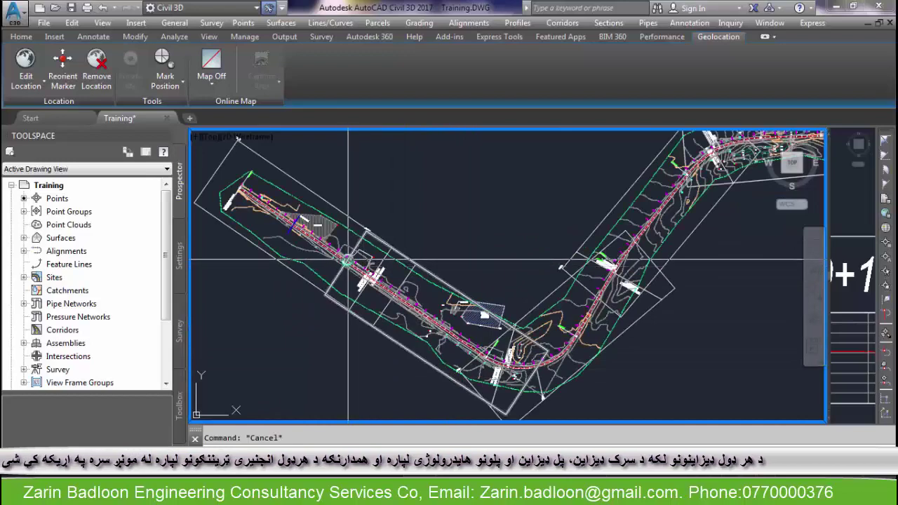
pyautogui.scroll(5, 348, 260)
pyautogui.click(289, 250)
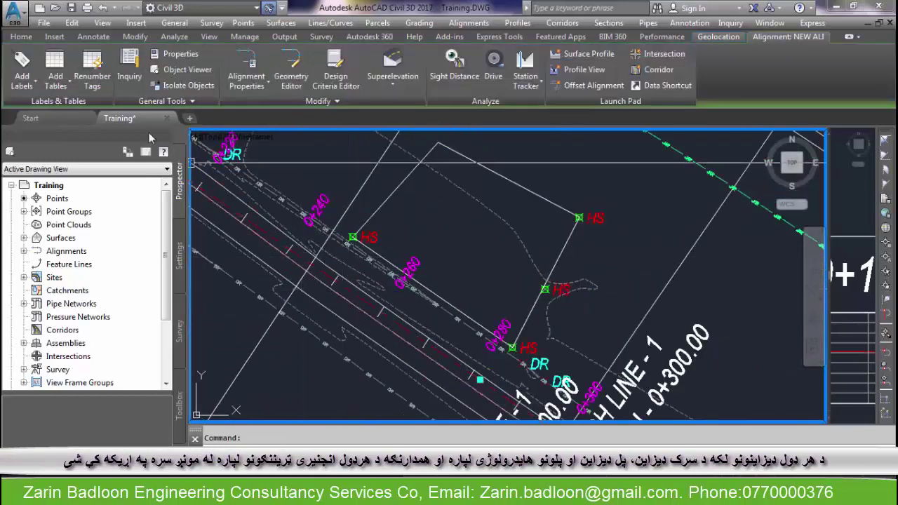
pyautogui.click(67, 87)
pyautogui.click(82, 135)
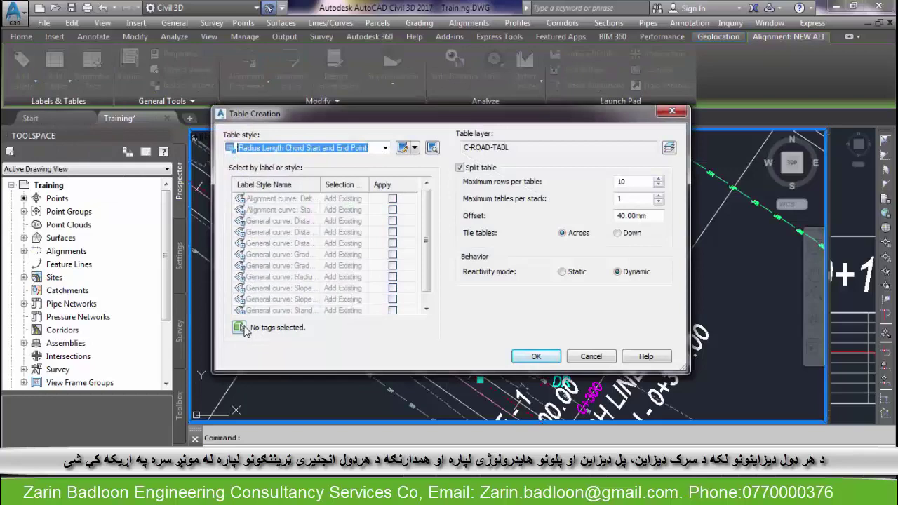
pyautogui.click(240, 327)
pyautogui.scroll(-5, 455, 289)
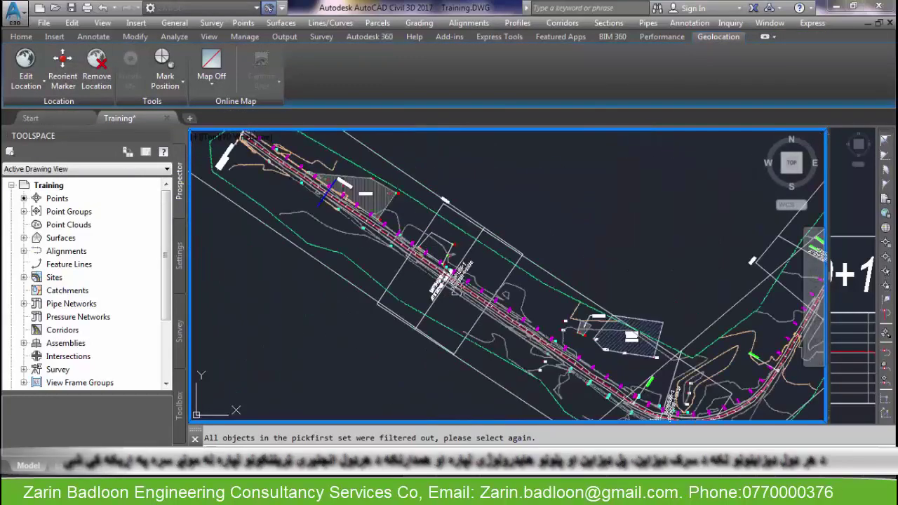
pyautogui.moveTo(475, 327); pyautogui.dragTo(535, 358, button='middle')
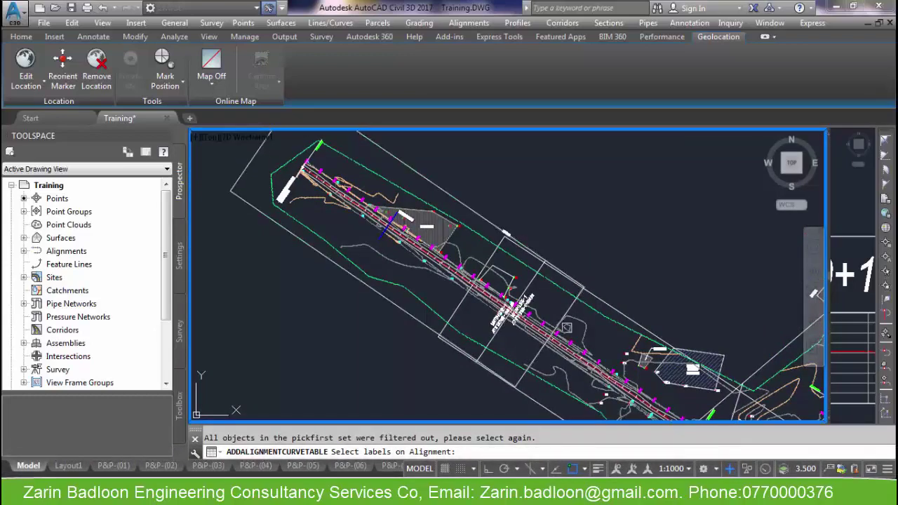
pyautogui.moveTo(567, 327); pyautogui.dragTo(486, 194, button='middle')
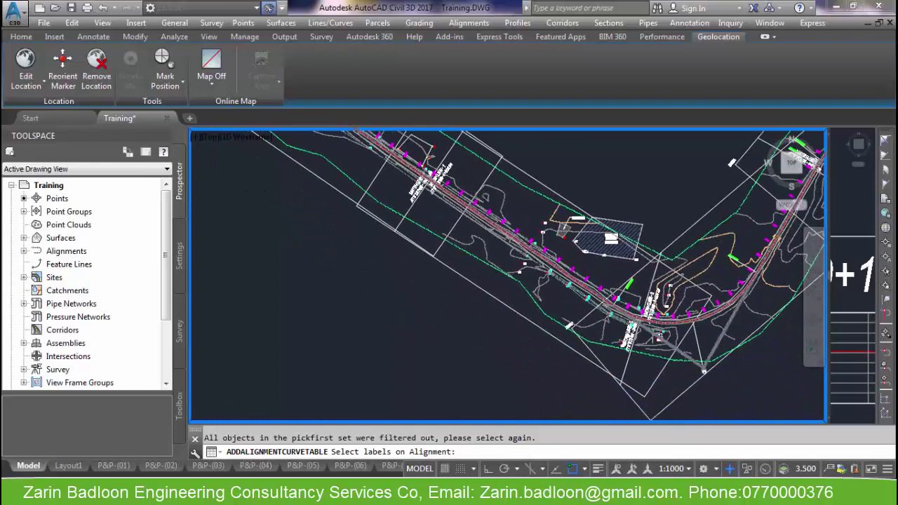
pyautogui.scroll(5, 655, 342)
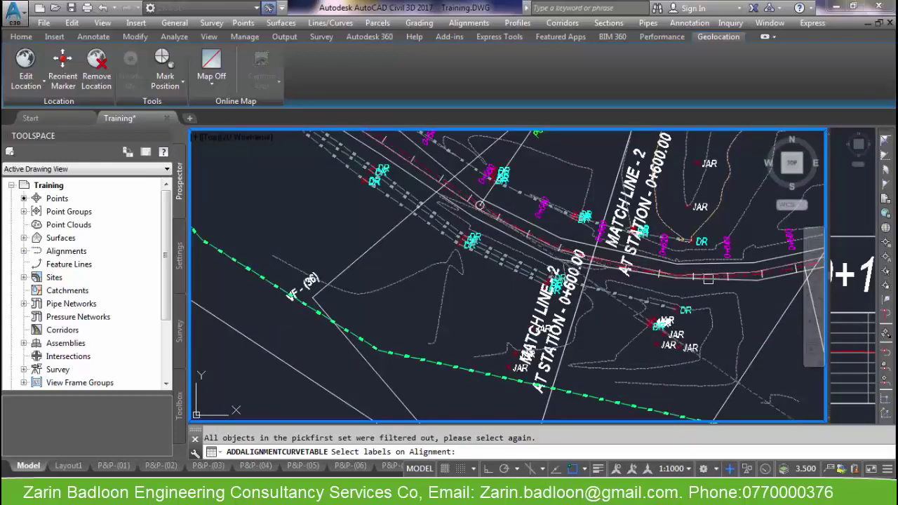
pyautogui.scroll(-5, 671, 292)
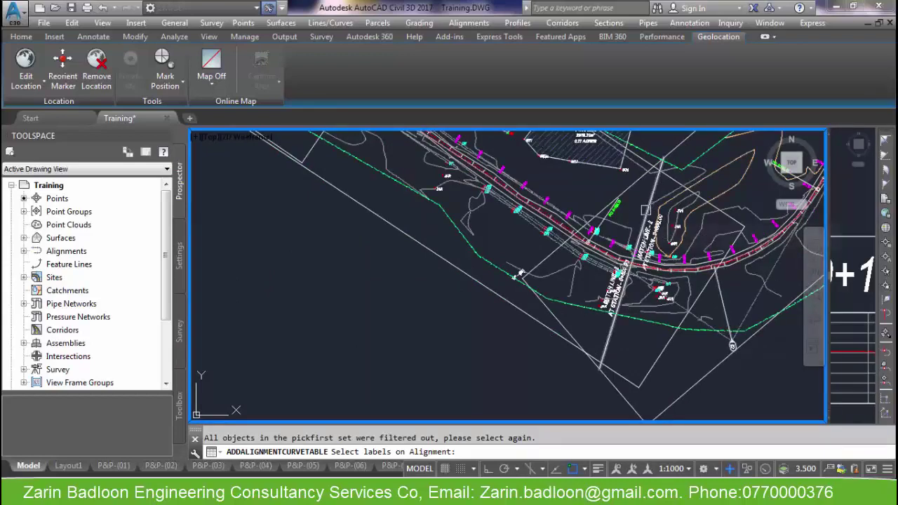
pyautogui.scroll(-7, 558, 307)
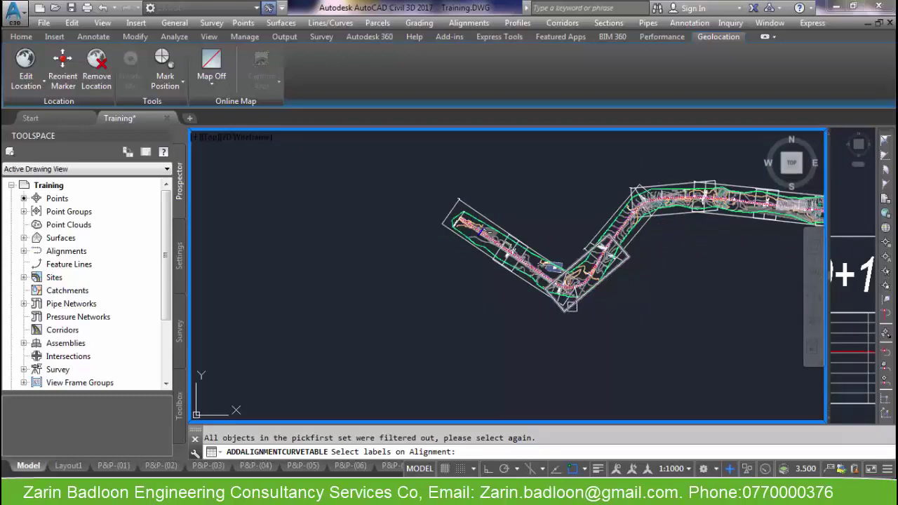
pyautogui.press('Escape')
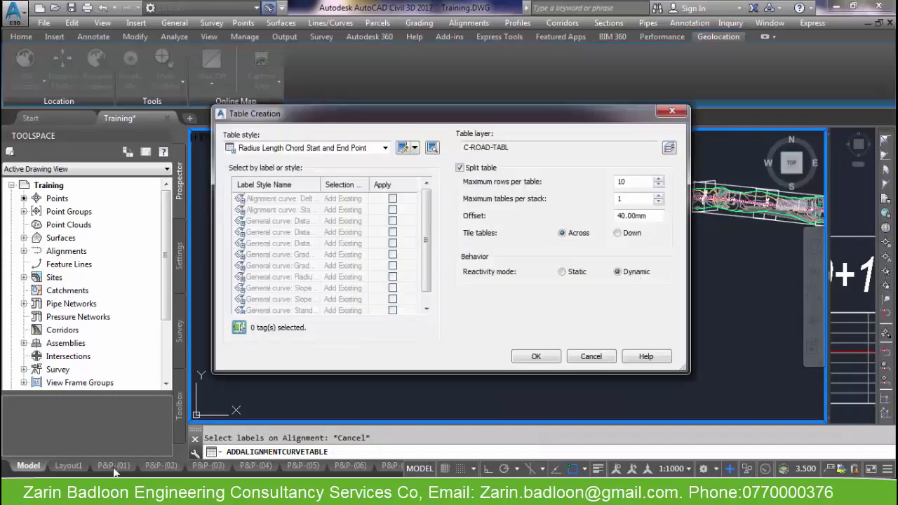
pyautogui.click(590, 357)
# Step: Examine the plan views on the P&P-(01) and P&P-(02) layouts for numbered curve tags
pyautogui.click(113, 465)
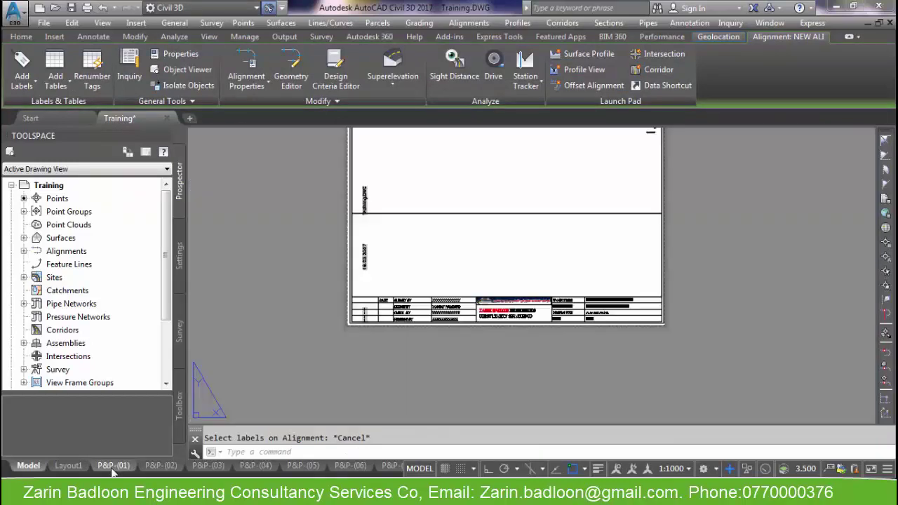
pyautogui.scroll(8, 536, 219)
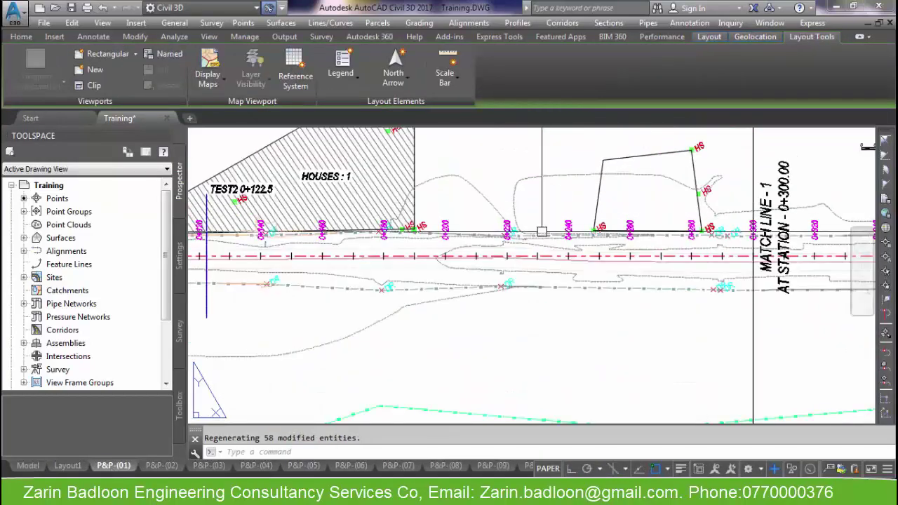
pyautogui.scroll(-8, 320, 309)
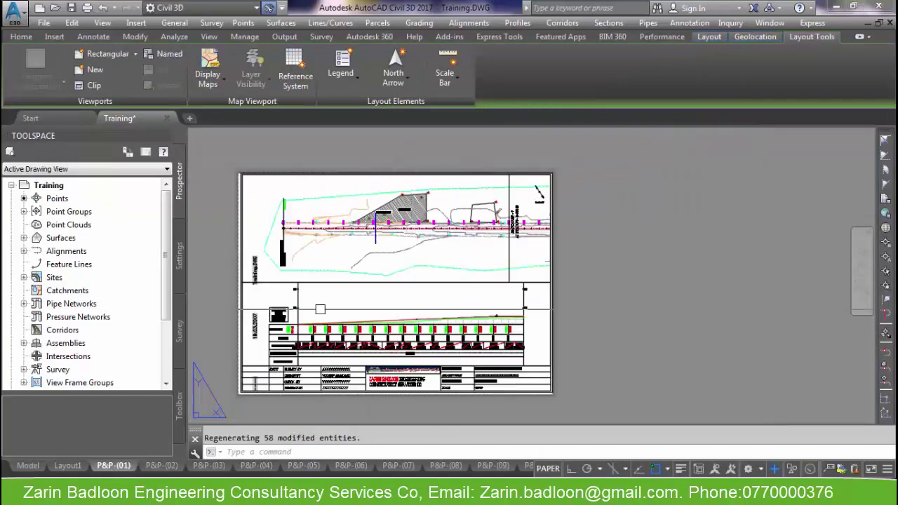
pyautogui.click(162, 465)
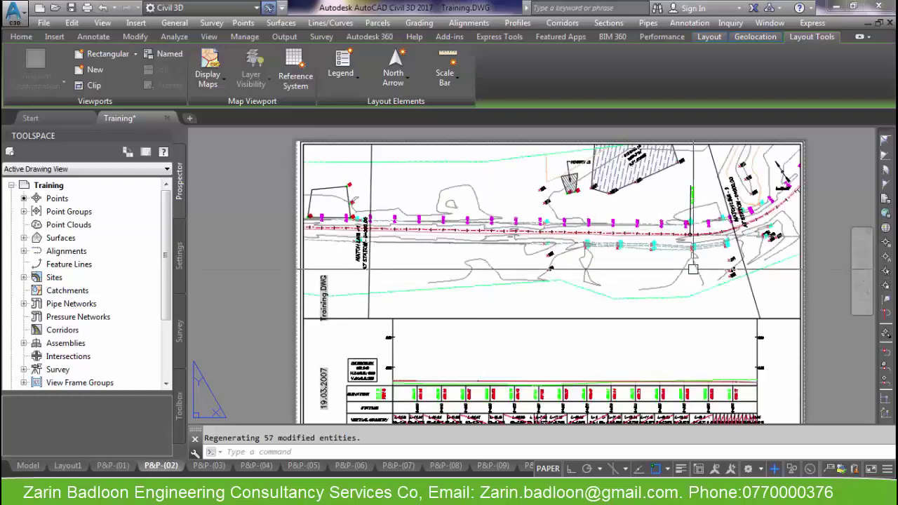
pyautogui.scroll(4, 732, 260)
pyautogui.moveTo(732, 258); pyautogui.dragTo(515, 315, button='middle')
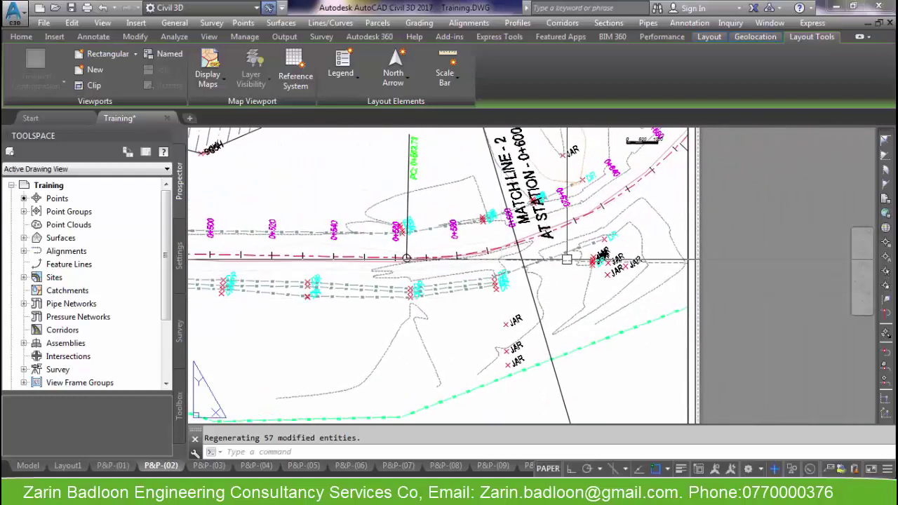
pyautogui.scroll(-5, 533, 267)
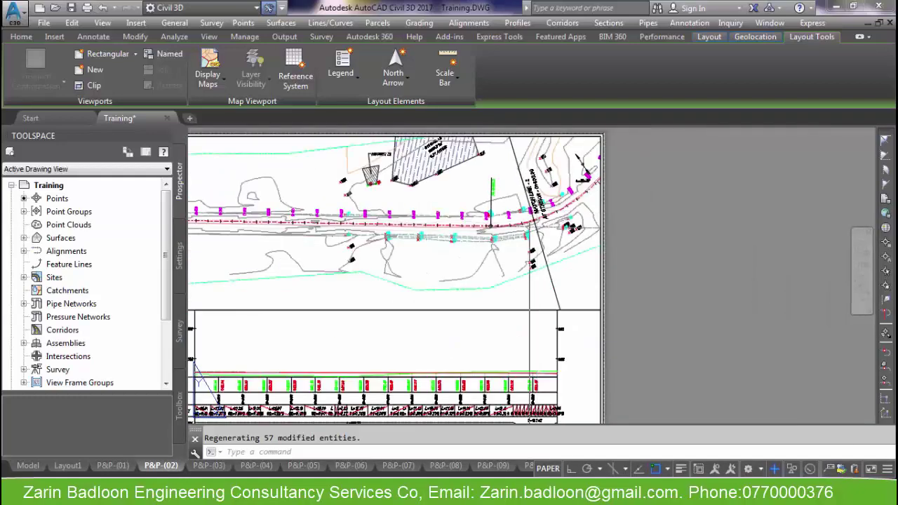
# Step: Open the P&P-(03) layout and activate its plan viewport near the C1 curve tag
pyautogui.click(202, 466)
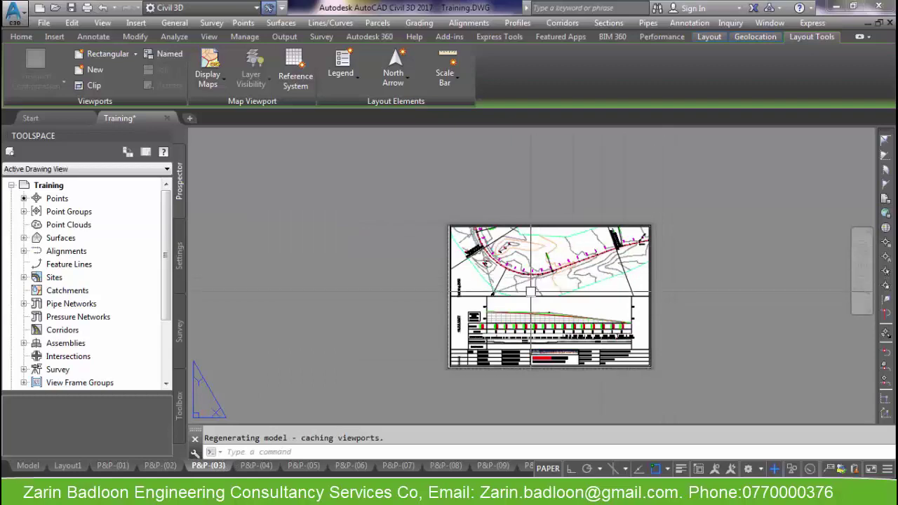
pyautogui.scroll(8, 531, 291)
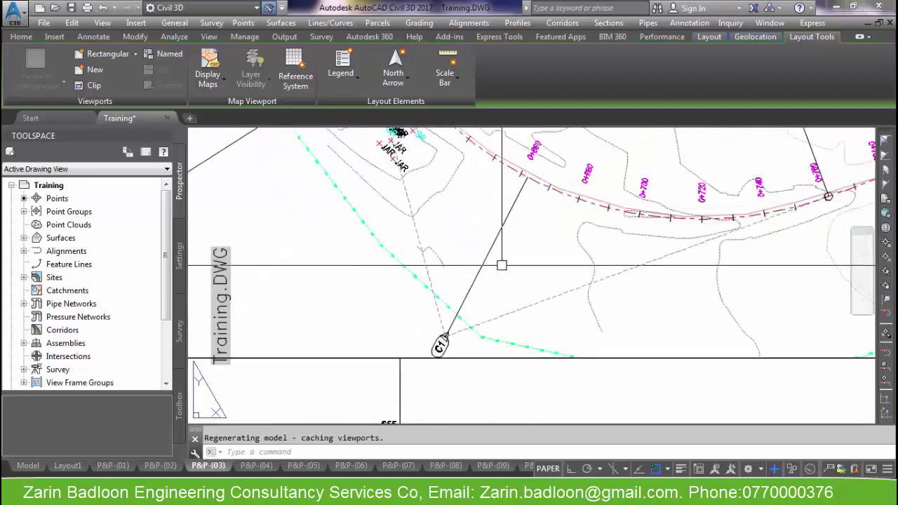
pyautogui.scroll(-2, 523, 234)
pyautogui.scroll(5, 535, 201)
pyautogui.click(523, 186)
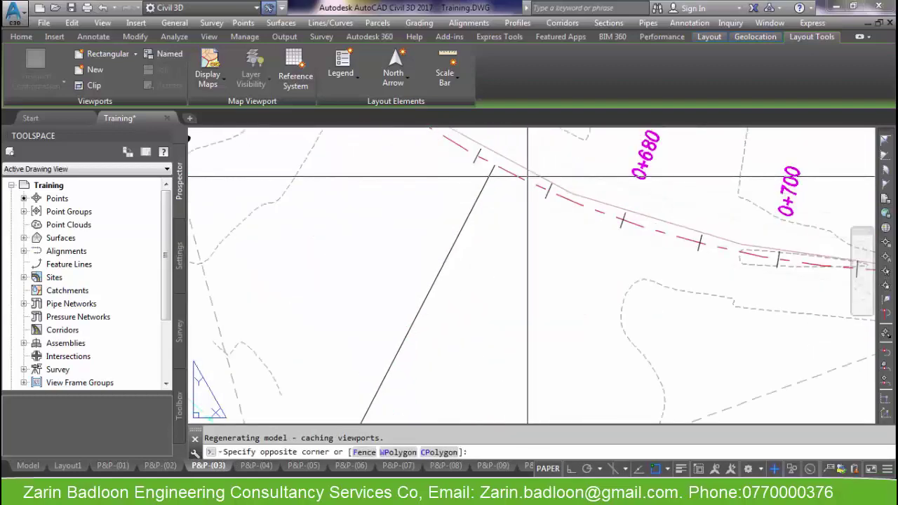
pyautogui.doubleClick(531, 194)
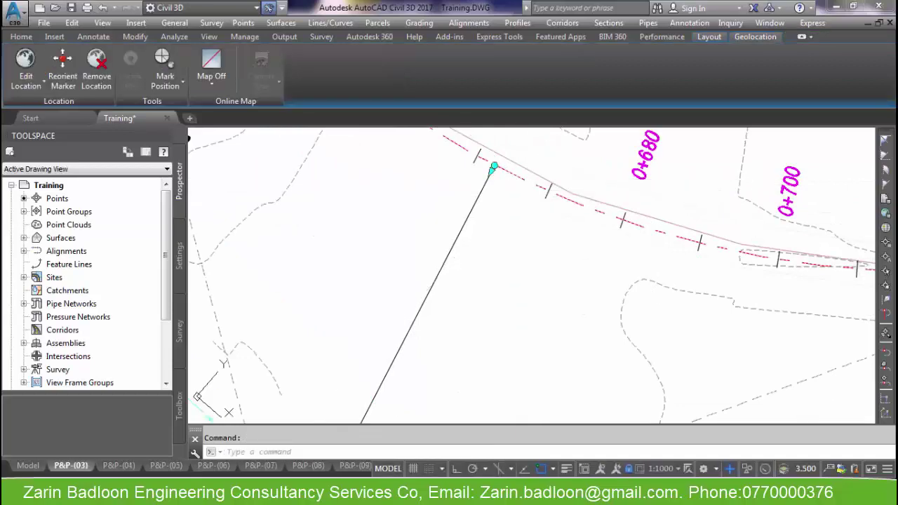
# Step: Unlock the plan viewport on P&P-(03) and zoom out its model view
pyautogui.scroll(-5, 555, 236)
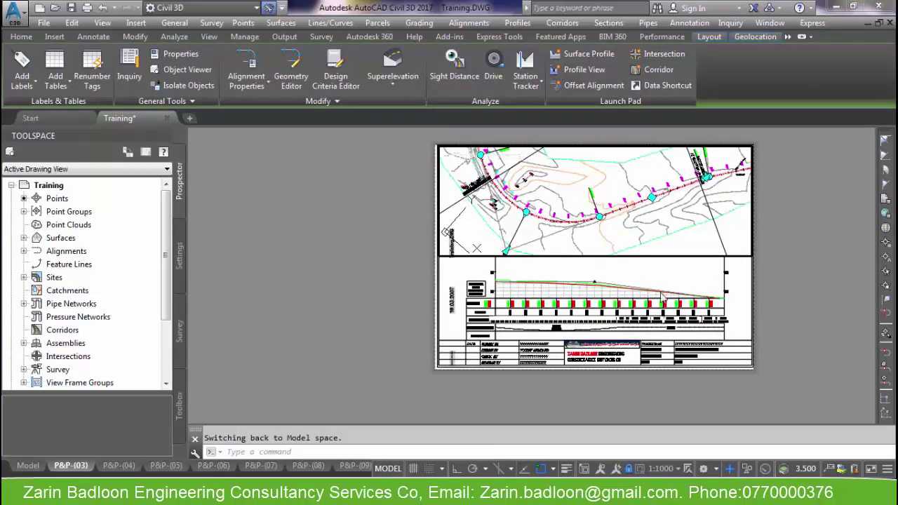
pyautogui.click(628, 473)
pyautogui.scroll(-3, 576, 197)
pyautogui.scroll(2, 576, 198)
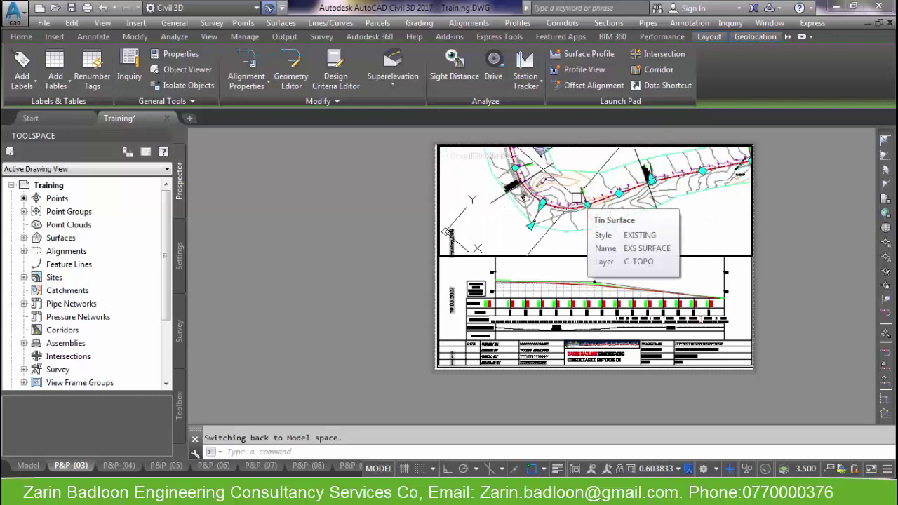
# Step: Undo the viewport unlock and zoom changes on P&P-(03), leaving the plan viewport active
pyautogui.hotkey('ctrl', 'z')
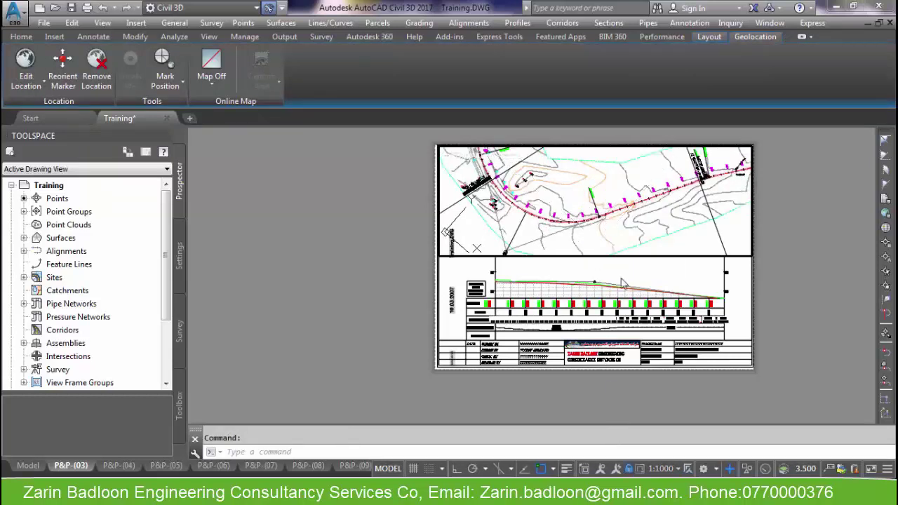
pyautogui.hotkey('ctrl', 'z')
pyautogui.hotkey('ctrl', 'z')
pyautogui.hotkey('ctrl', 'z')
pyautogui.hotkey('ctrl', 'z')
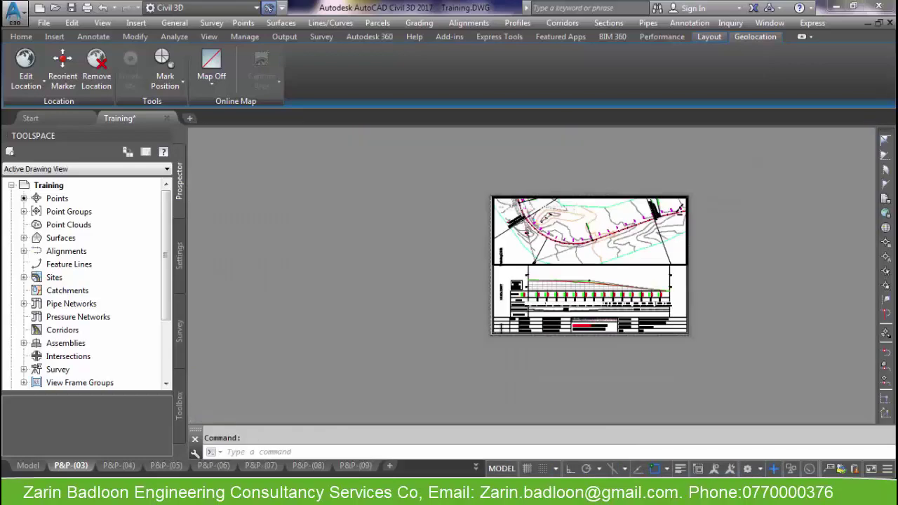
pyautogui.hotkey('ctrl', 'z')
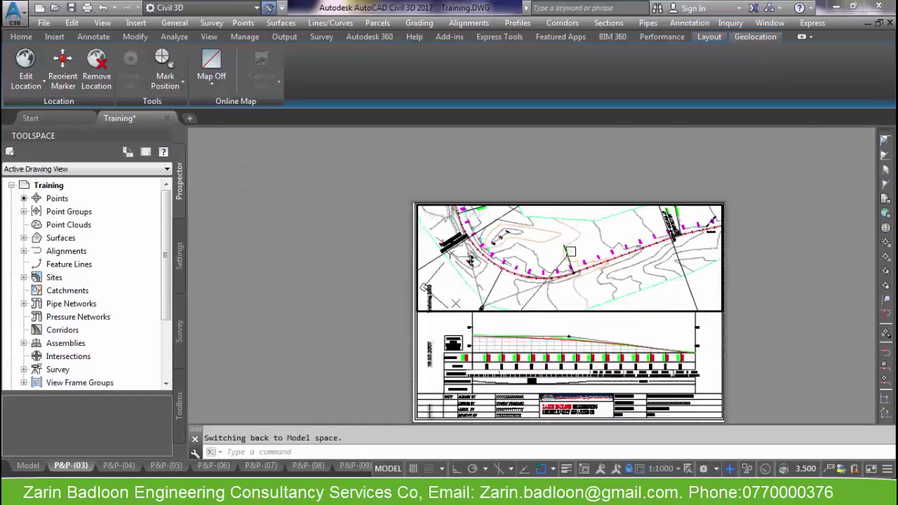
# Step: Select the NEW ALI alignment in the P&P-(03) plan viewport and start a curve table for it
pyautogui.scroll(10, 498, 274)
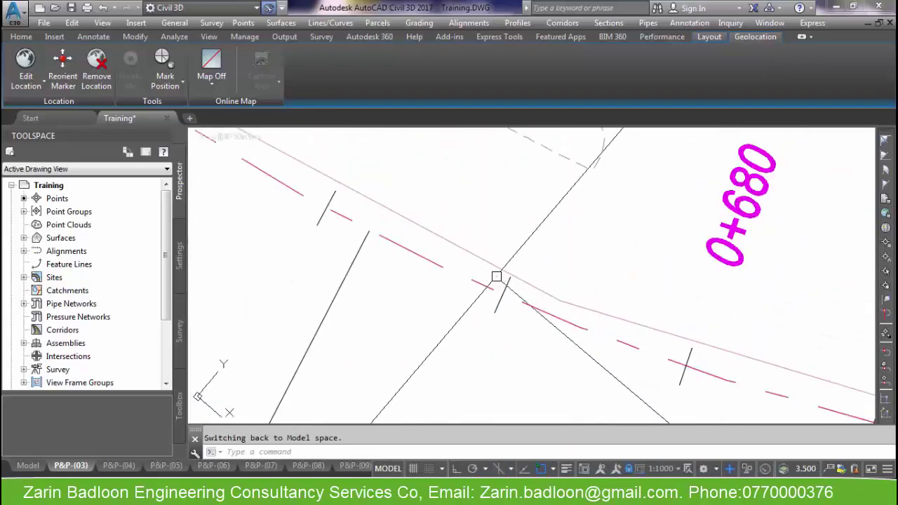
pyautogui.click(475, 284)
pyautogui.scroll(-3, 421, 260)
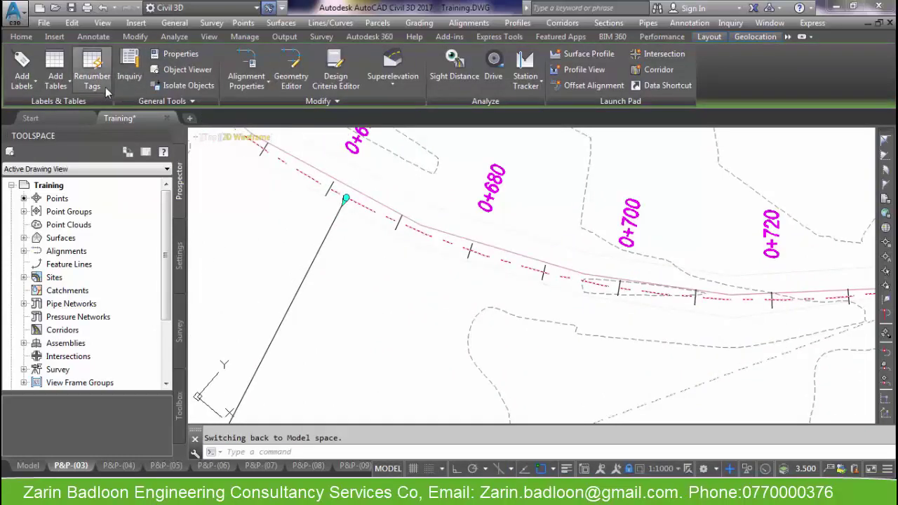
pyautogui.click(56, 79)
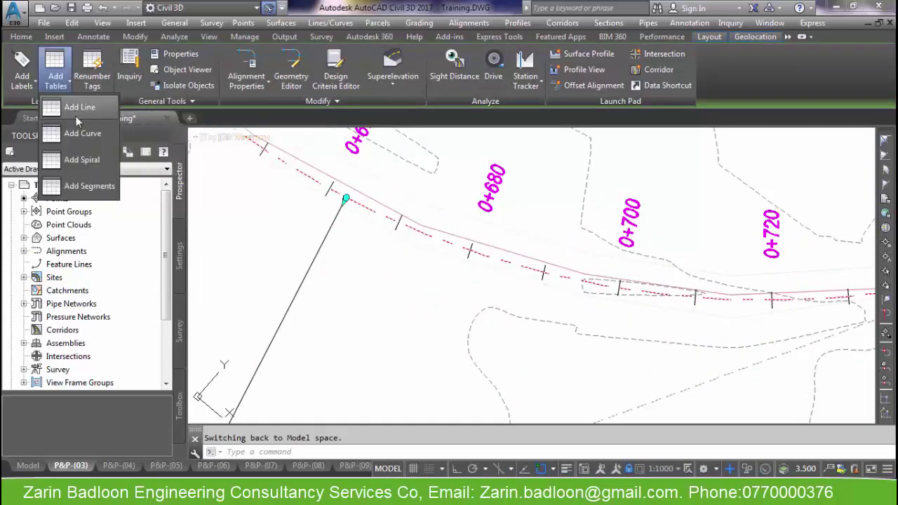
pyautogui.click(83, 134)
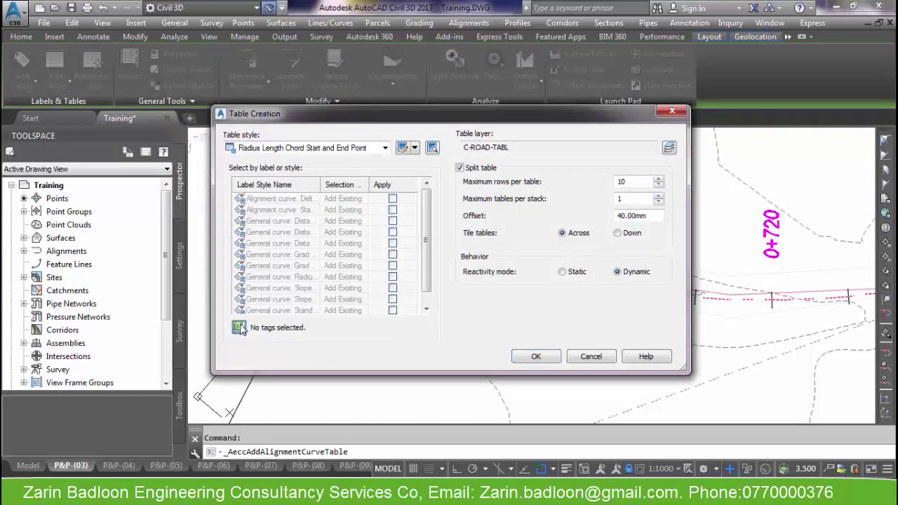
# Step: Pick the C1 curve label in the plan viewport as the tag for the table
pyautogui.click(239, 328)
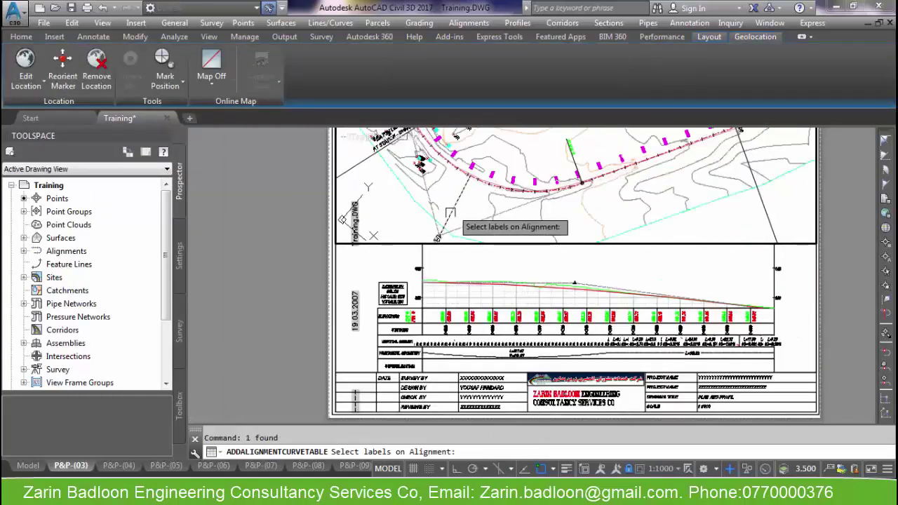
pyautogui.scroll(-4, 450, 213)
pyautogui.scroll(4, 532, 189)
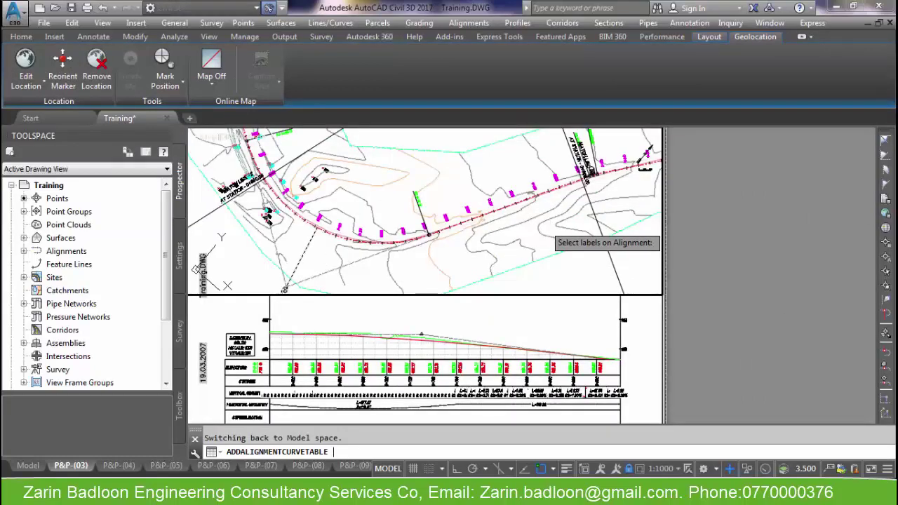
pyautogui.click(549, 231)
pyautogui.press('Return')
# Step: Accept the table settings and place the curve table in the empty area above the road in the plan viewport
pyautogui.click(536, 357)
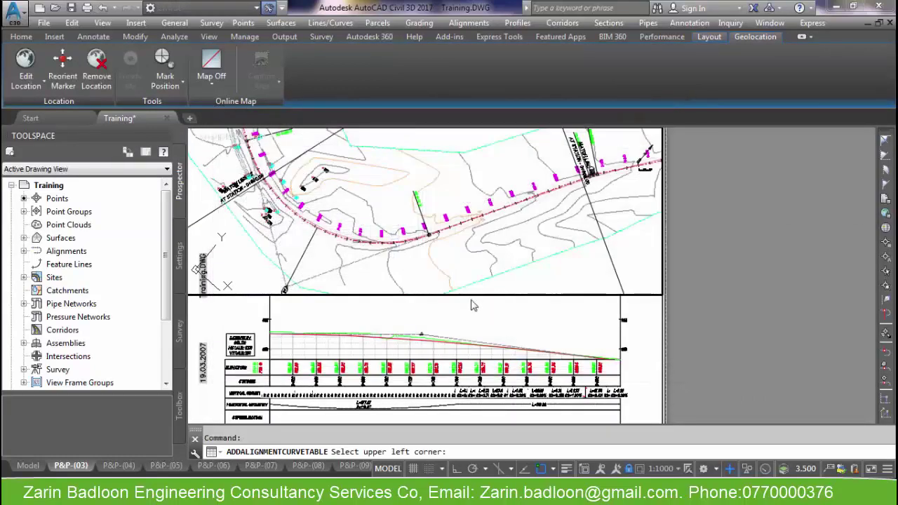
pyautogui.scroll(-3, 465, 264)
pyautogui.scroll(6, 463, 253)
pyautogui.scroll(2, 417, 205)
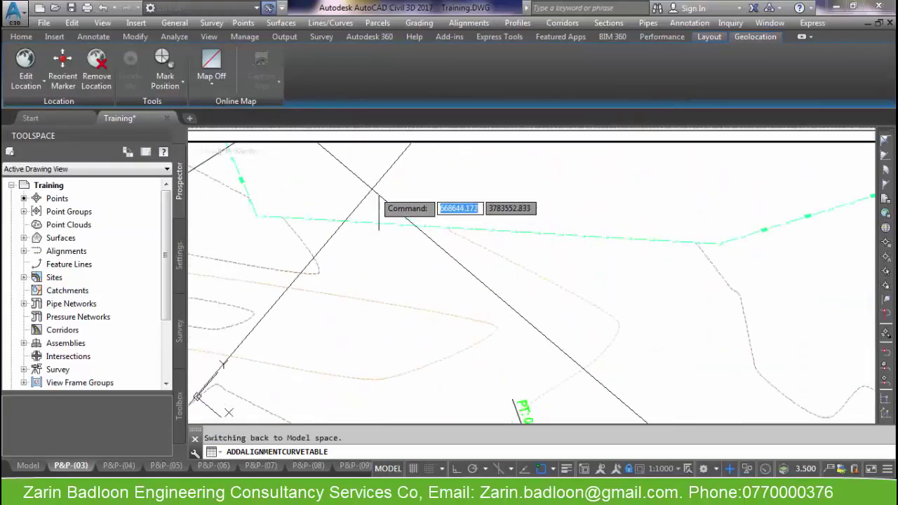
pyautogui.click(321, 164)
pyautogui.scroll(-4, 551, 305)
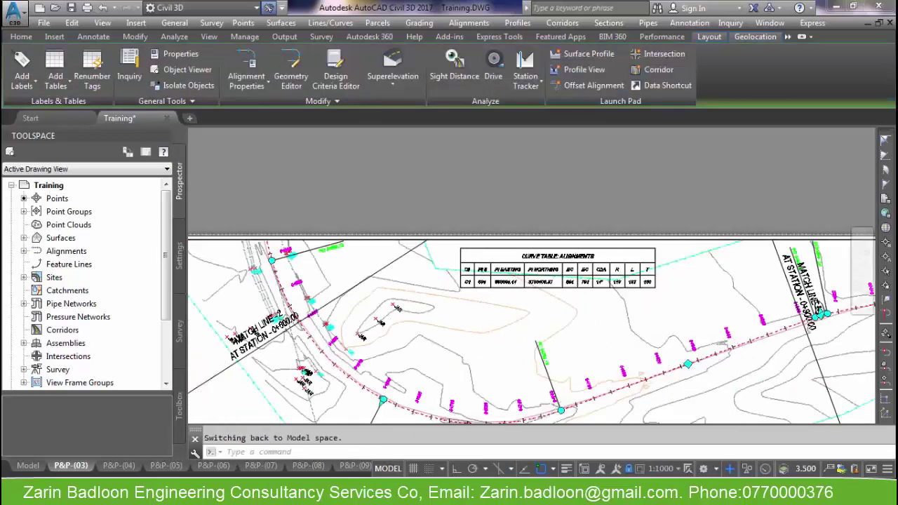
# Step: Select the C1 curve table in the plan viewport and open its table style for editing
pyautogui.scroll(3, 506, 276)
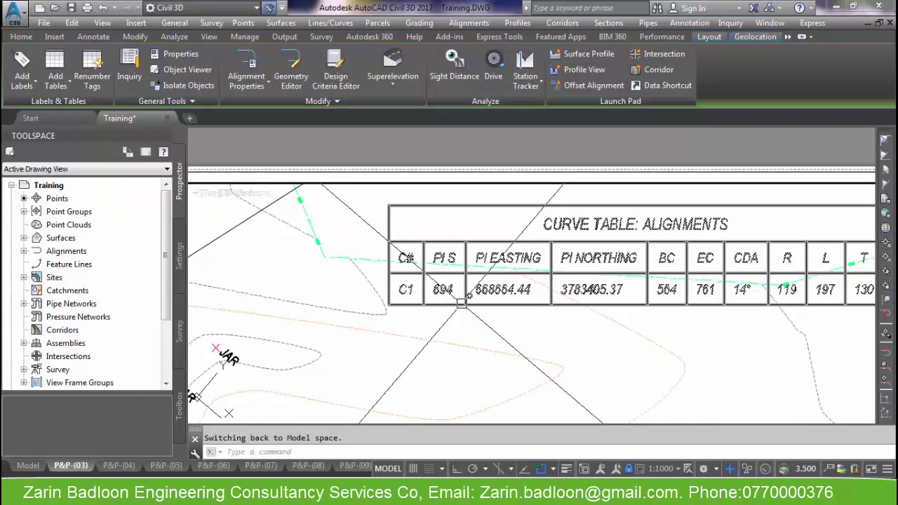
pyautogui.scroll(4, 453, 281)
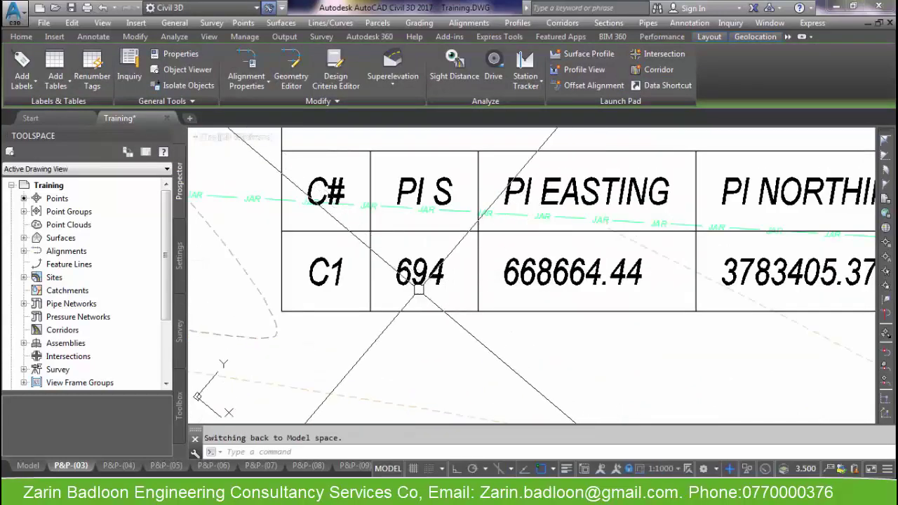
pyautogui.scroll(-4, 414, 291)
pyautogui.moveTo(561, 321); pyautogui.dragTo(465, 305, button='middle')
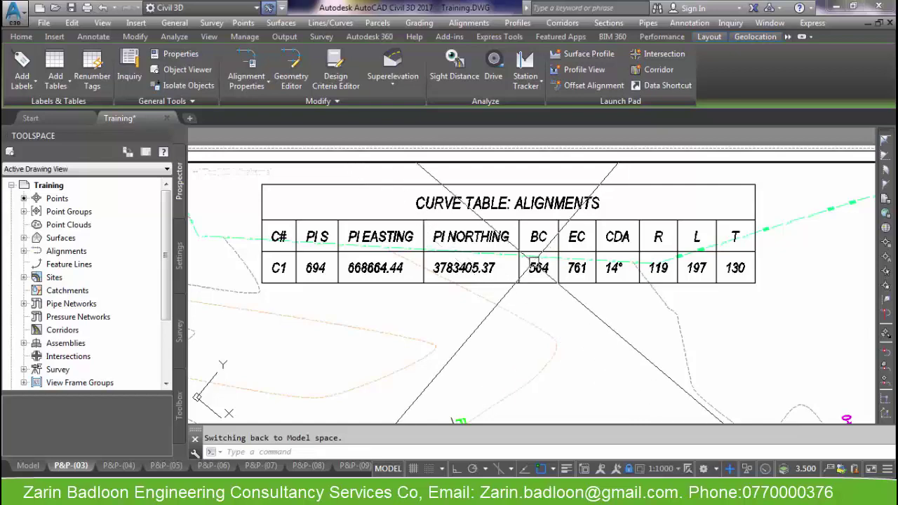
pyautogui.click(602, 219)
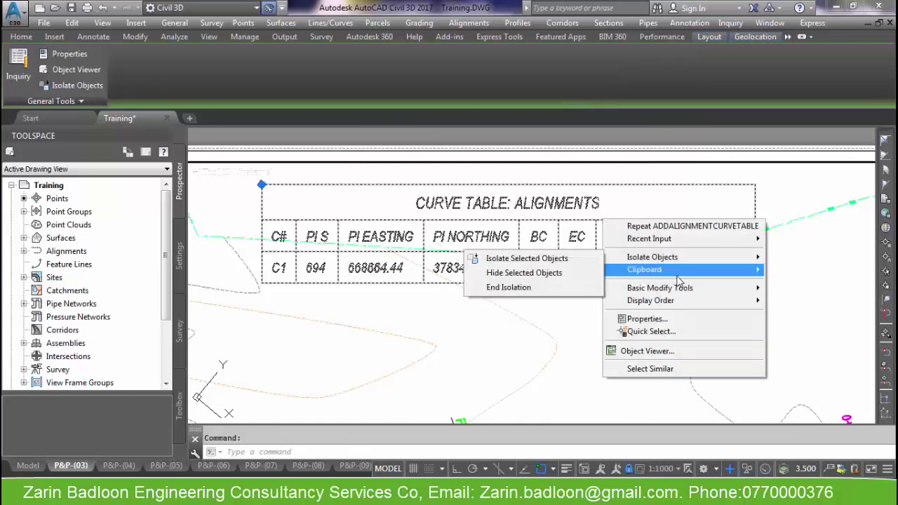
pyautogui.moveTo(675, 301)
pyautogui.press('Escape')
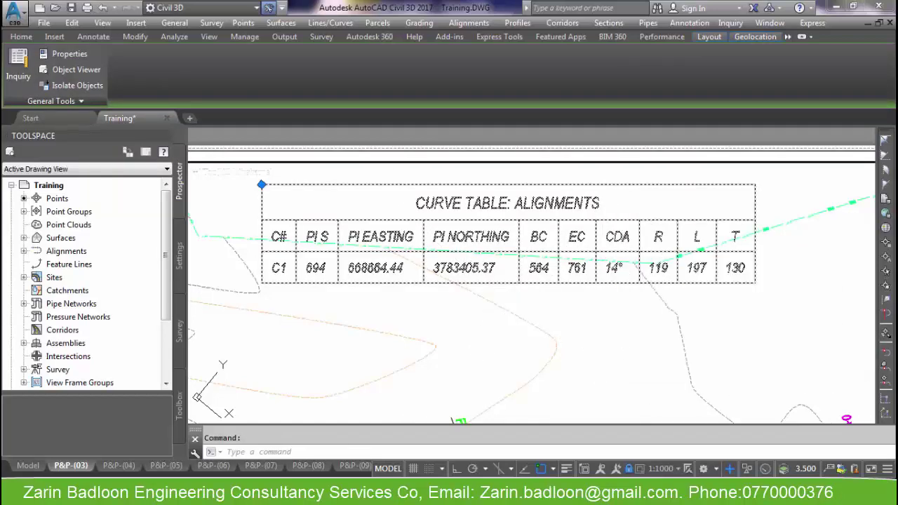
pyautogui.rightClick(619, 224)
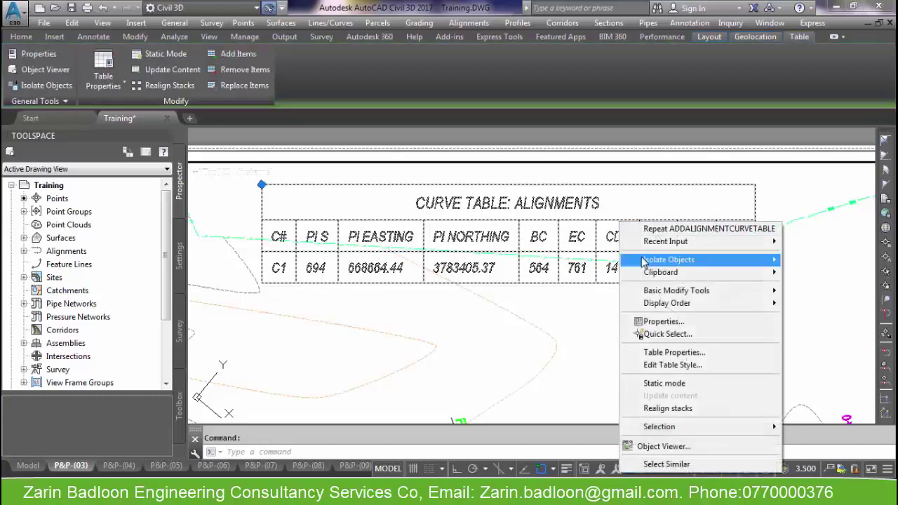
pyautogui.click(672, 365)
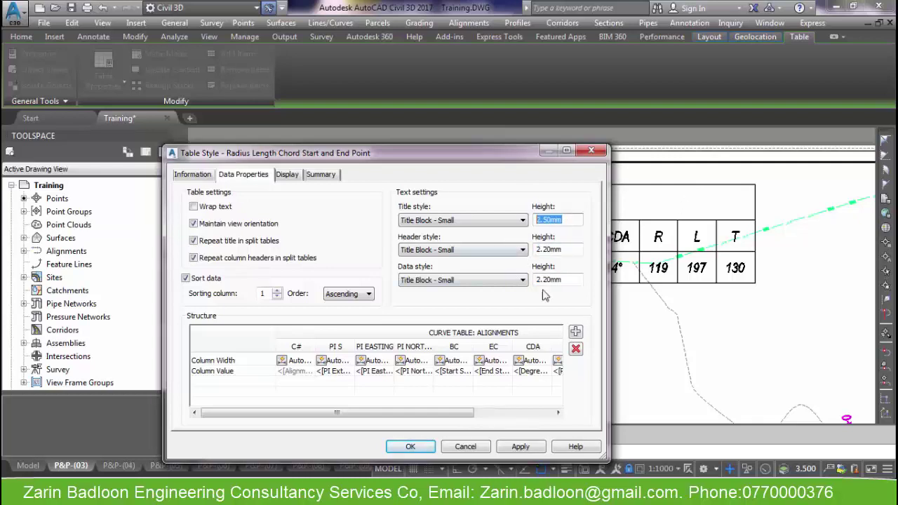
# Step: Add a new column after T in the table style's structure and give it the heading DFDF
pyautogui.moveTo(460, 413); pyautogui.dragTo(555, 413)
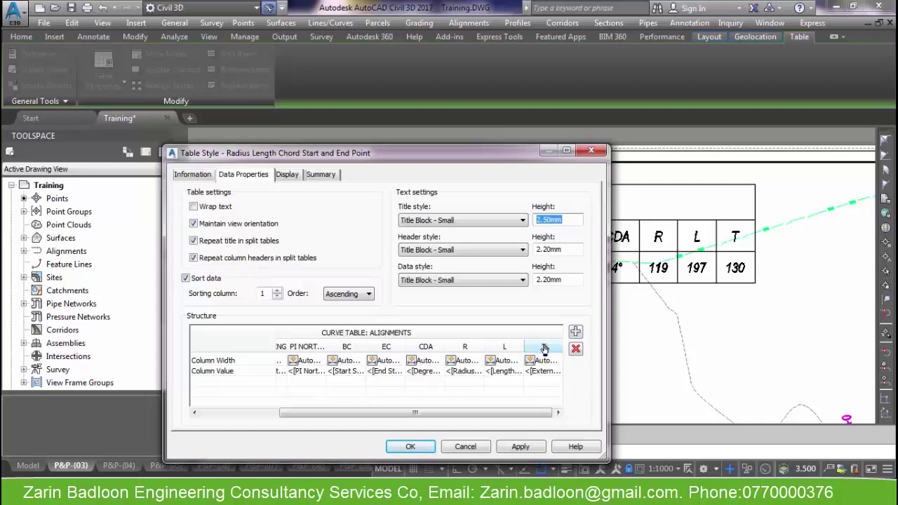
pyautogui.click(575, 333)
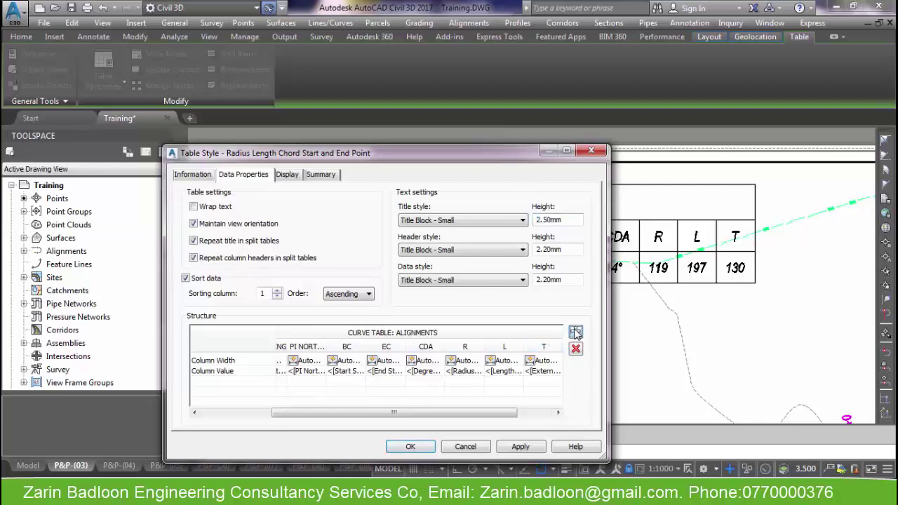
pyautogui.click(519, 416)
pyautogui.click(537, 353)
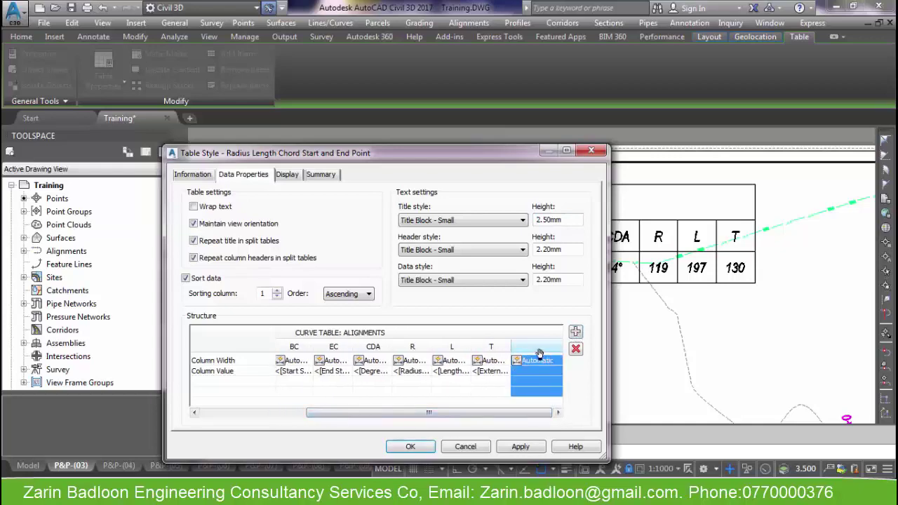
pyautogui.doubleClick(538, 371)
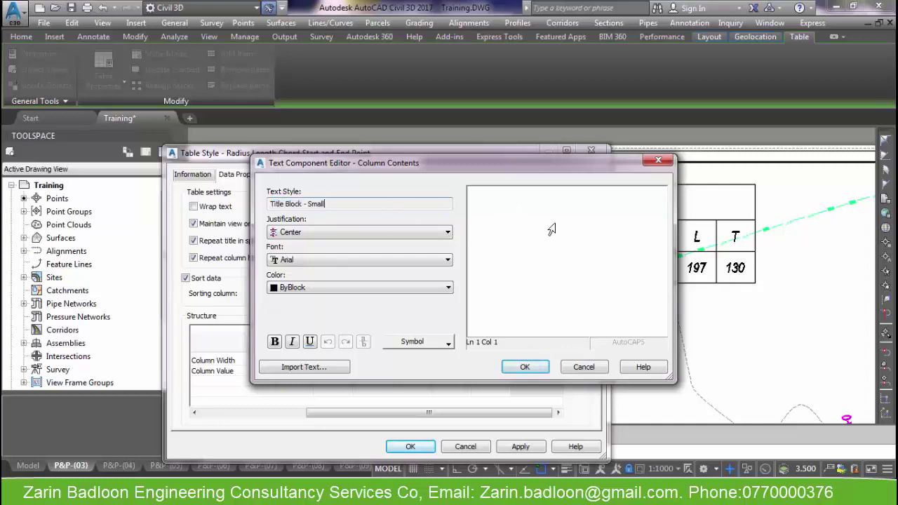
pyautogui.click(528, 366)
# Step: Set the DFDF column's value to the Delta Angle property with its default modifiers, and apply the table style
pyautogui.click(533, 377)
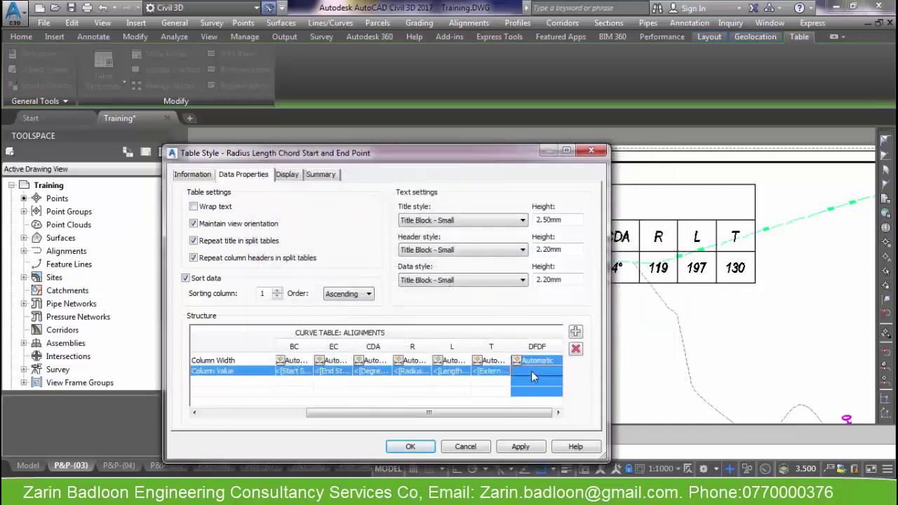
pyautogui.doubleClick(531, 372)
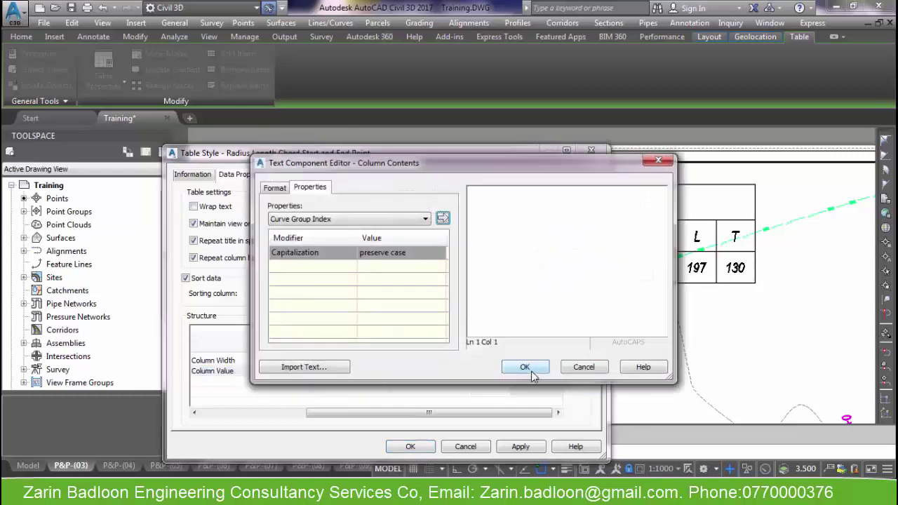
pyautogui.click(360, 220)
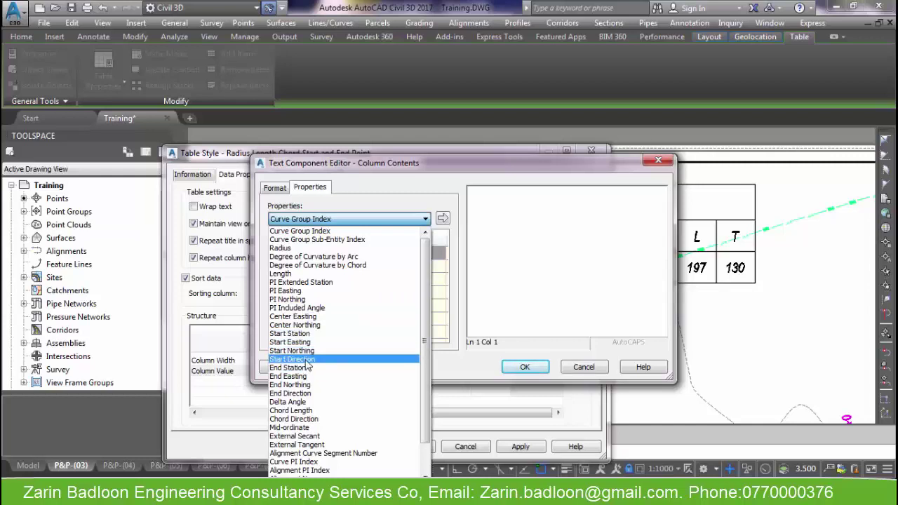
pyautogui.click(295, 402)
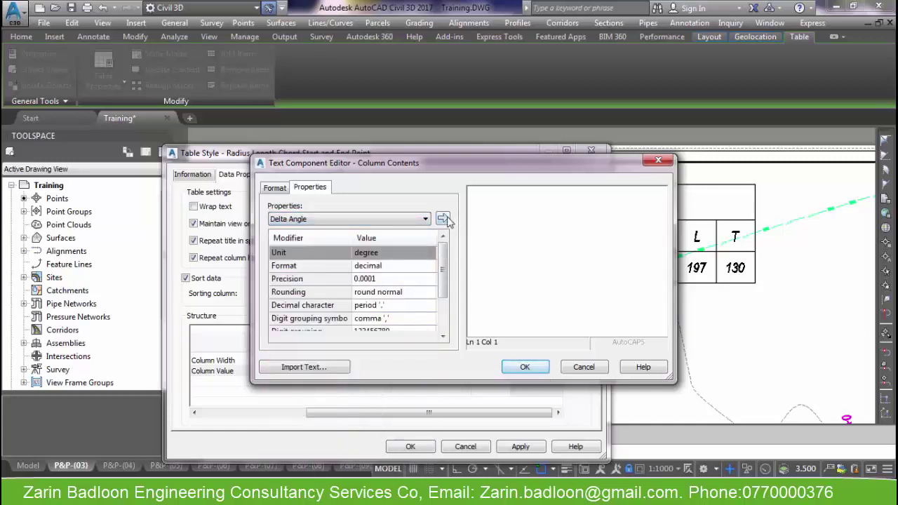
pyautogui.click(442, 218)
pyautogui.click(525, 368)
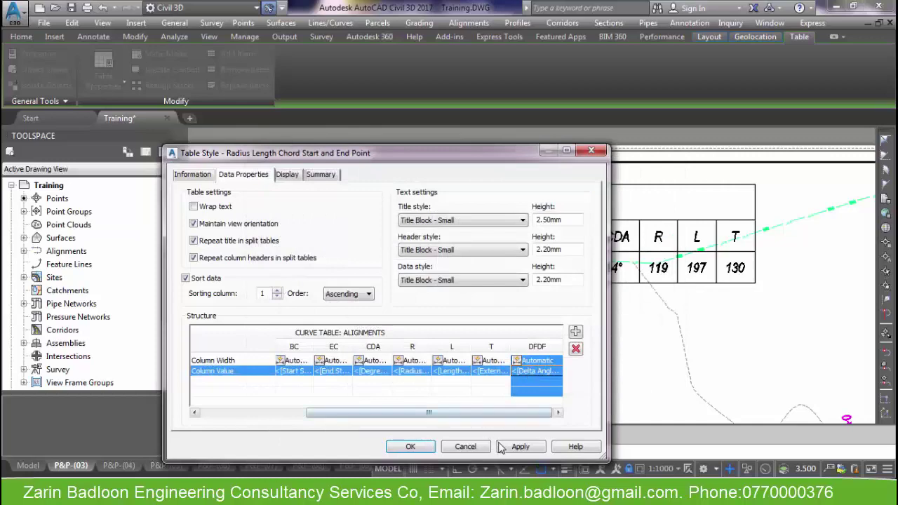
pyautogui.click(520, 446)
pyautogui.click(410, 446)
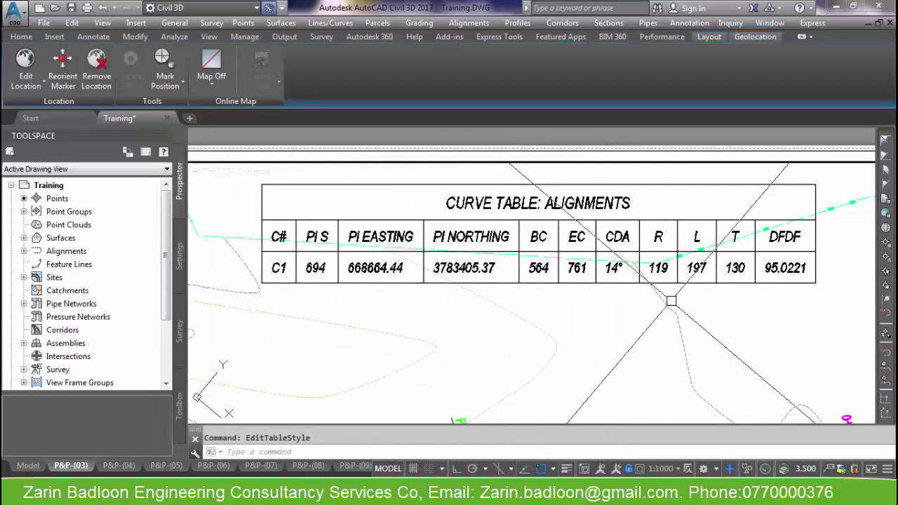
# Step: Switch to the P&P-(04) sheet and locate the C2 curve label in its plan view
pyautogui.click(541, 469)
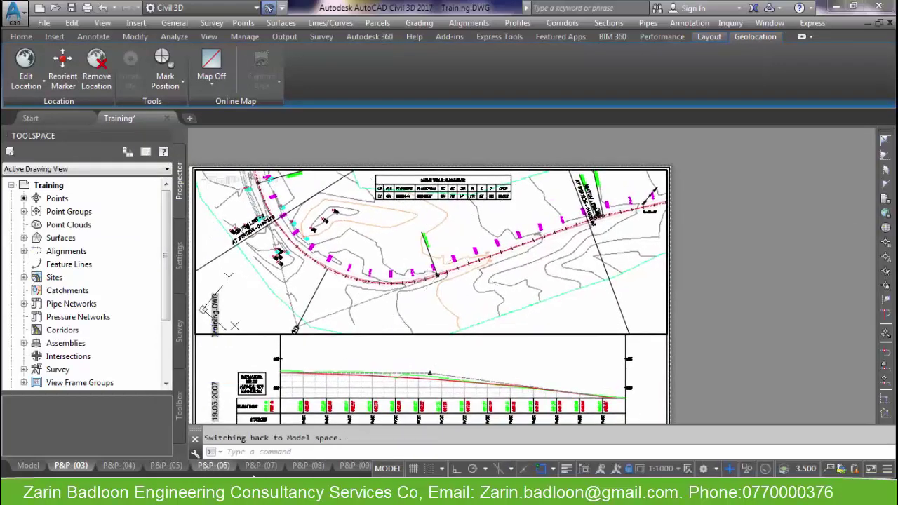
pyautogui.click(120, 466)
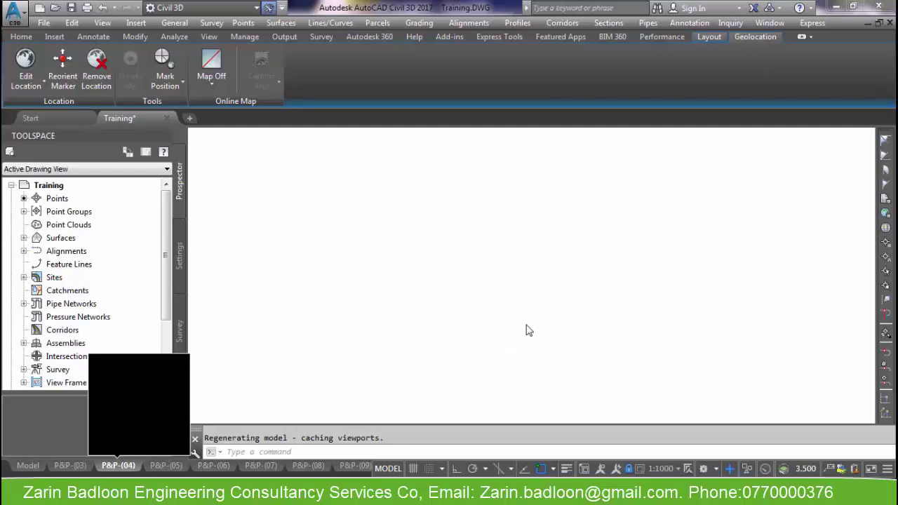
pyautogui.scroll(2, 597, 288)
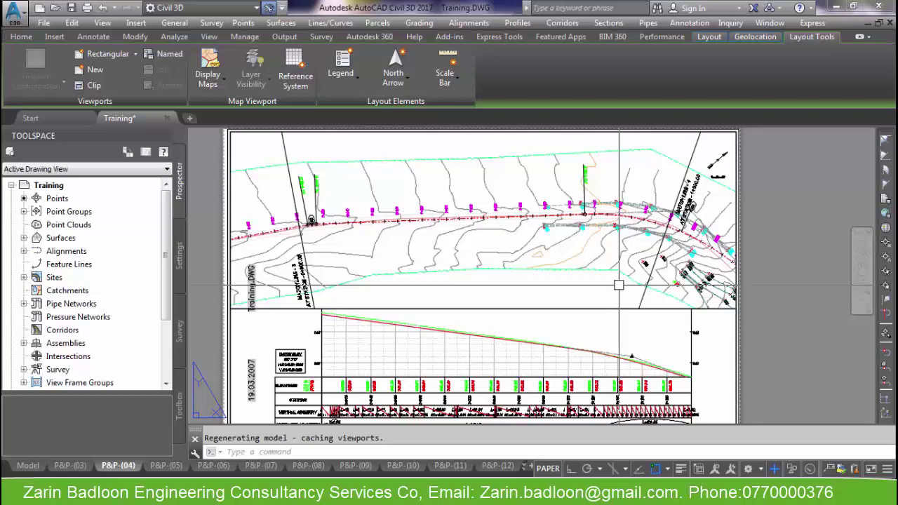
pyautogui.scroll(3, 619, 285)
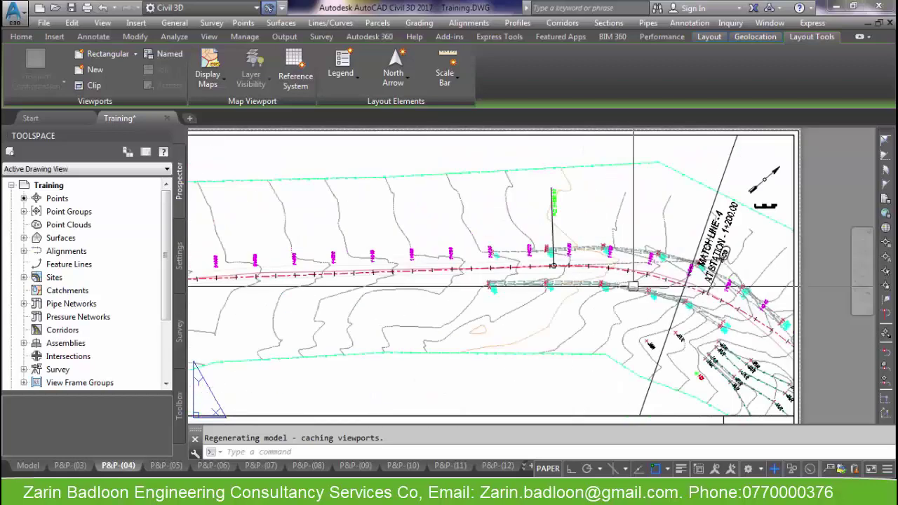
pyautogui.scroll(2, 441, 305)
pyautogui.scroll(2, 302, 295)
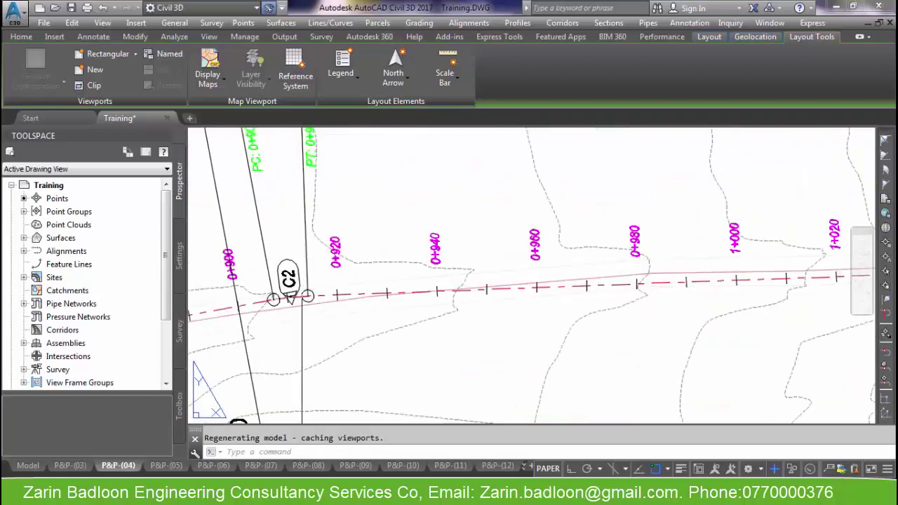
pyautogui.scroll(3, 301, 295)
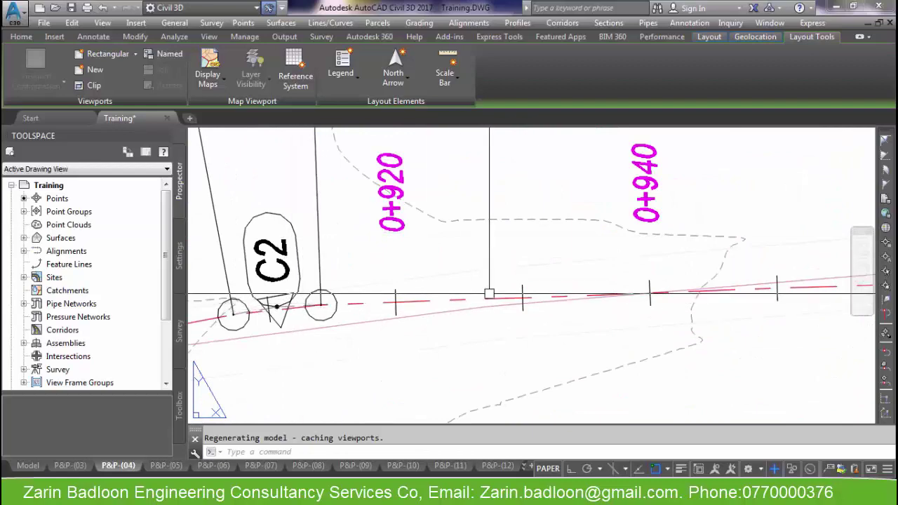
pyautogui.scroll(-3, 489, 293)
pyautogui.scroll(-4, 435, 302)
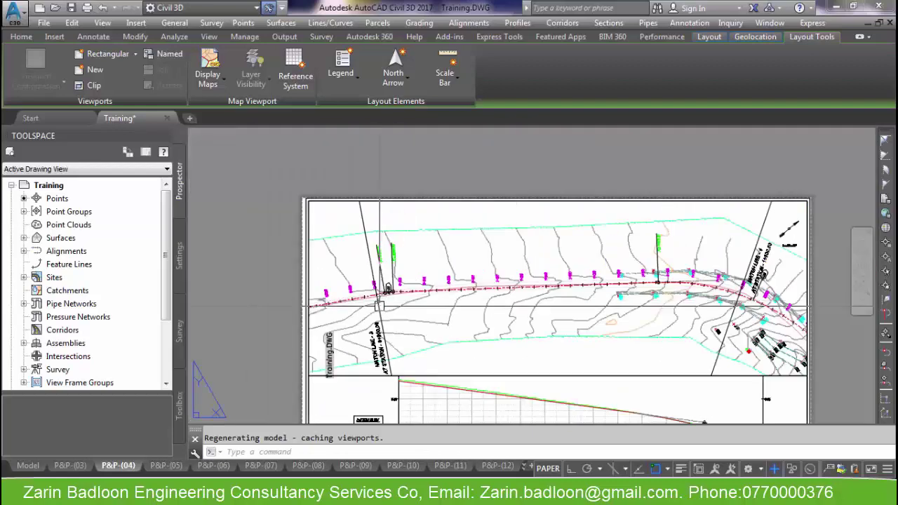
pyautogui.scroll(5, 379, 306)
# Step: Activate the P&P-(04) plan viewport, select the NEW ALI alignment at curve C2 and start a curve table for it
pyautogui.click(451, 275)
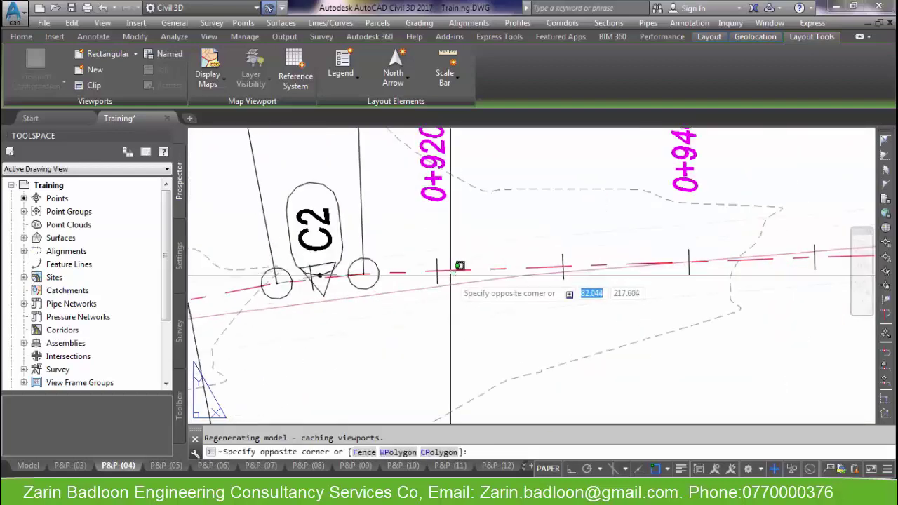
pyautogui.click(451, 276)
pyautogui.click(320, 275)
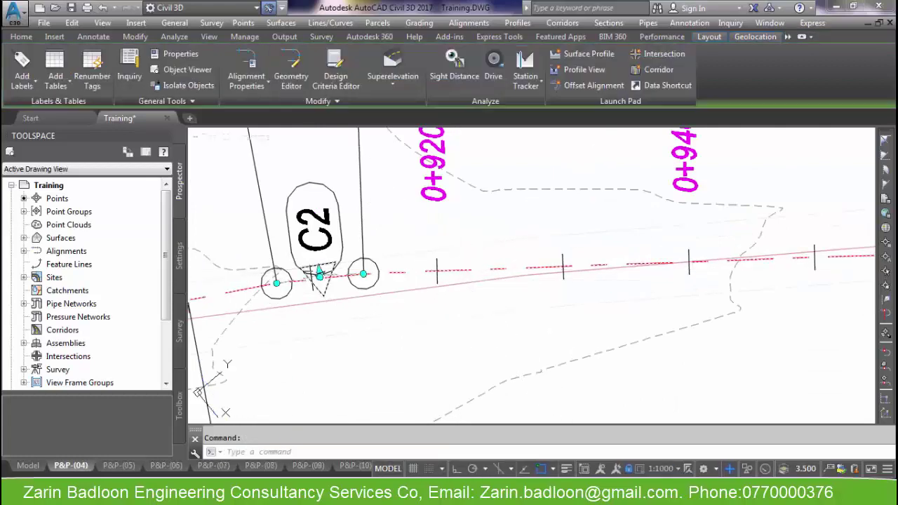
pyautogui.click(62, 86)
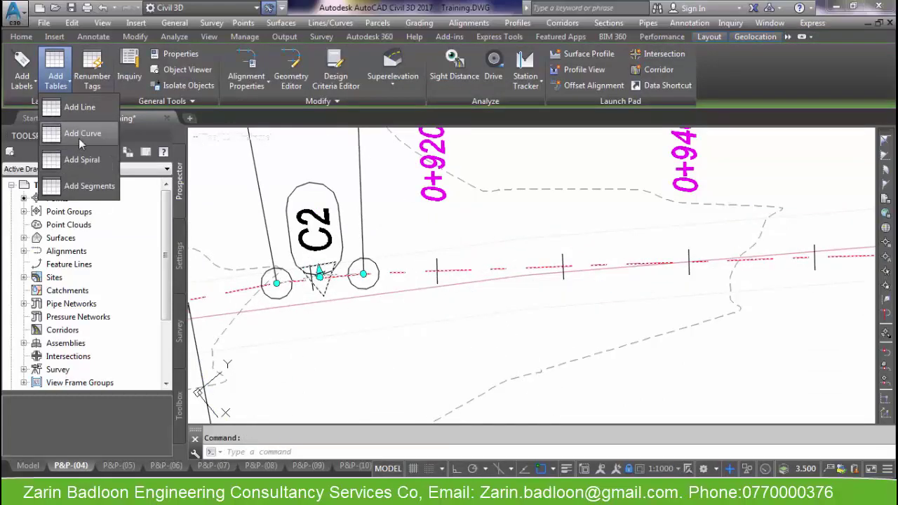
pyautogui.click(78, 137)
# Step: Pick the C2 and C3 curve labels in the plan viewport as the tags for the table
pyautogui.click(239, 328)
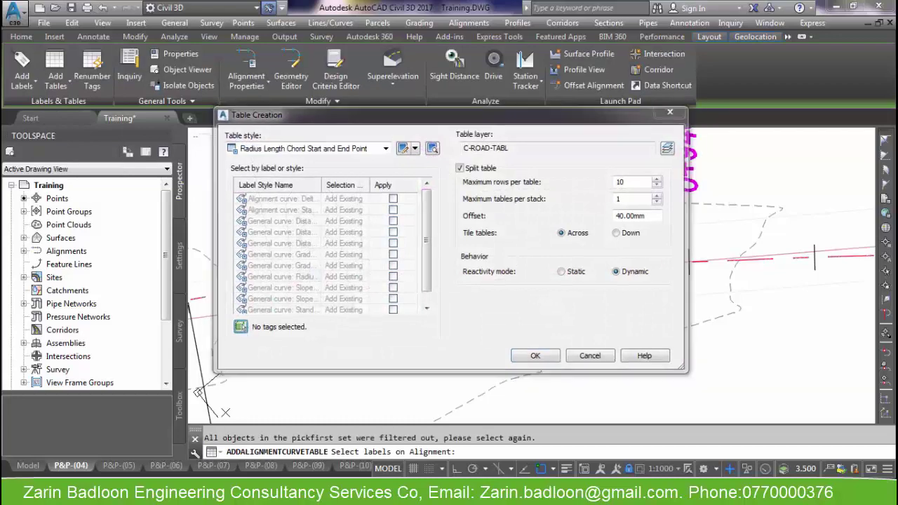
pyautogui.scroll(-3, 256, 309)
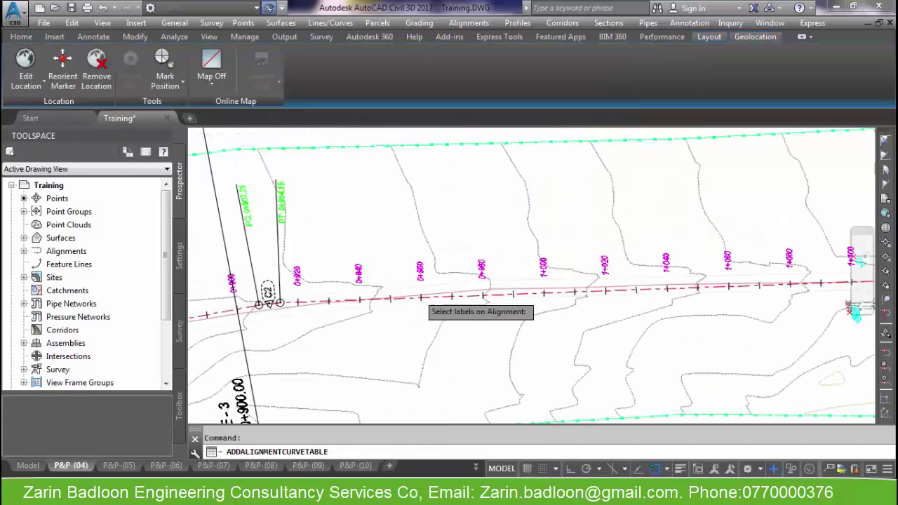
pyautogui.scroll(-5, 526, 254)
pyautogui.scroll(5, 517, 303)
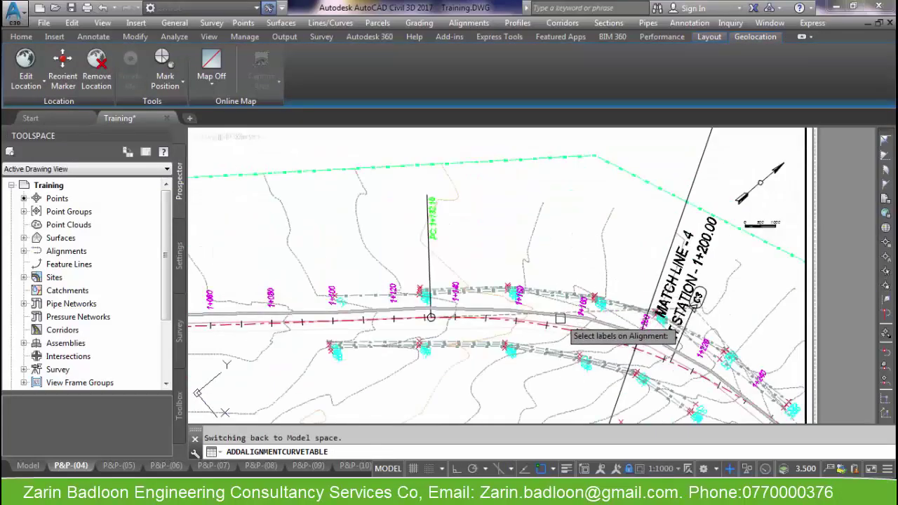
pyautogui.scroll(-3, 702, 319)
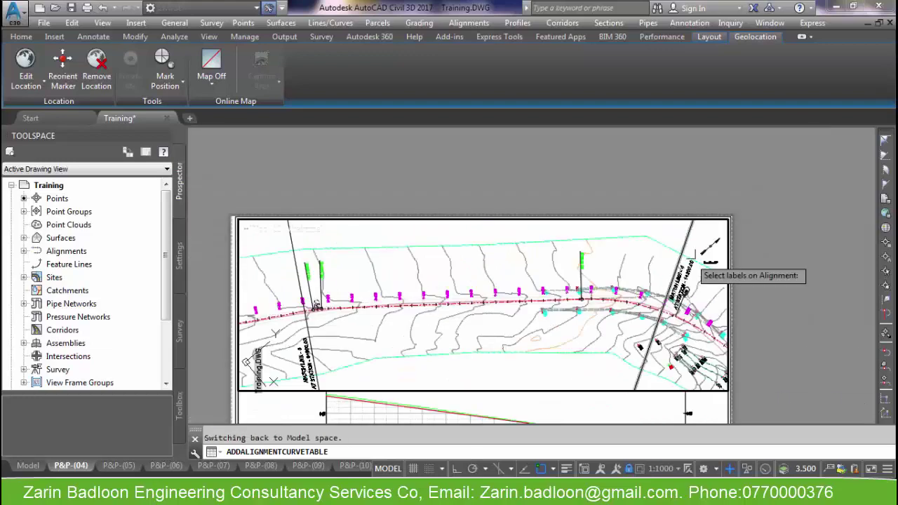
pyautogui.scroll(5, 678, 303)
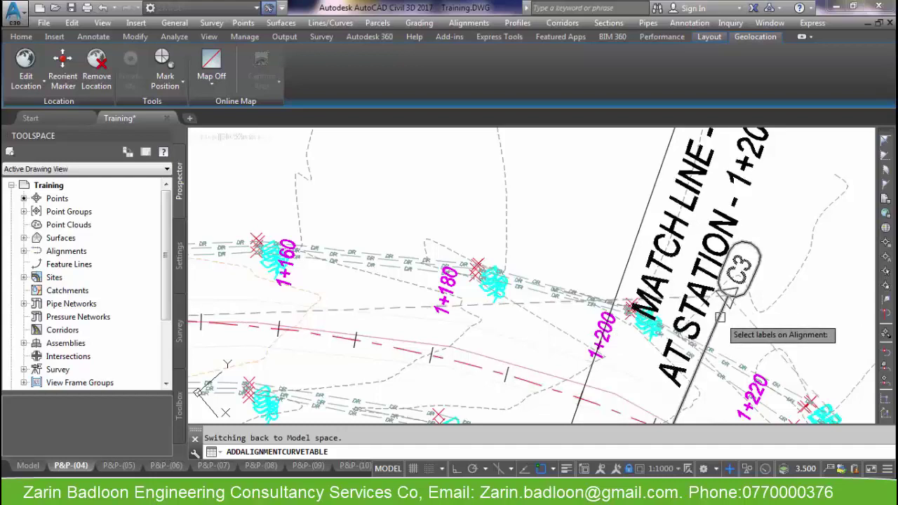
pyautogui.scroll(-6, 752, 300)
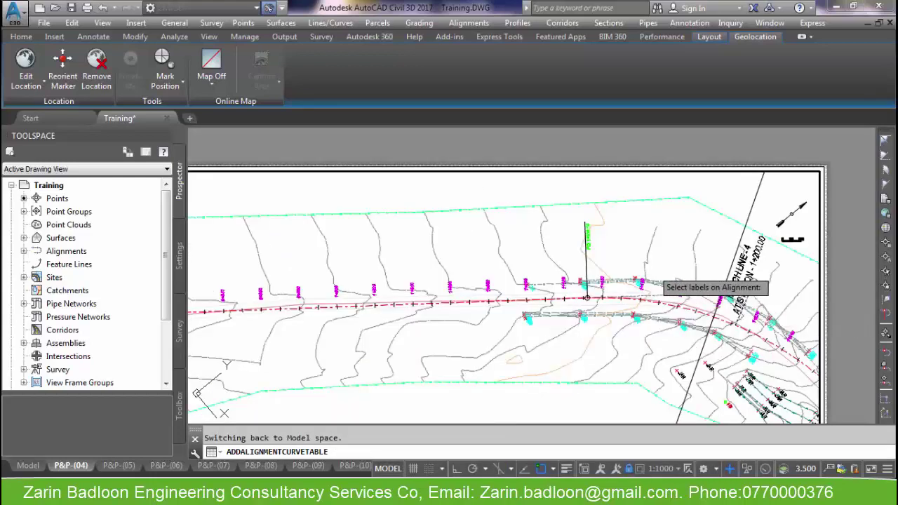
pyautogui.press('Return')
# Step: Accept the table settings and place the C2 and C3 curve table above the road in the P&P-(04) plan viewport
pyautogui.click(533, 357)
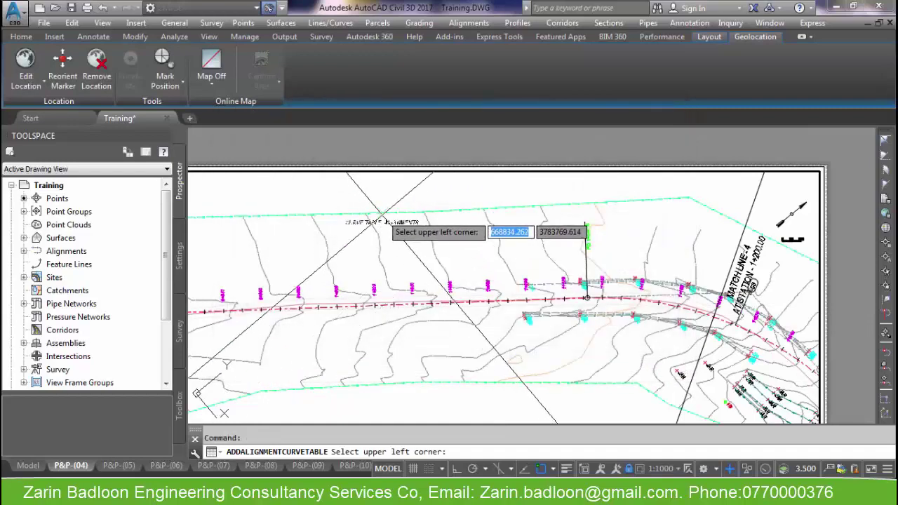
pyautogui.click(324, 188)
pyautogui.scroll(4, 342, 232)
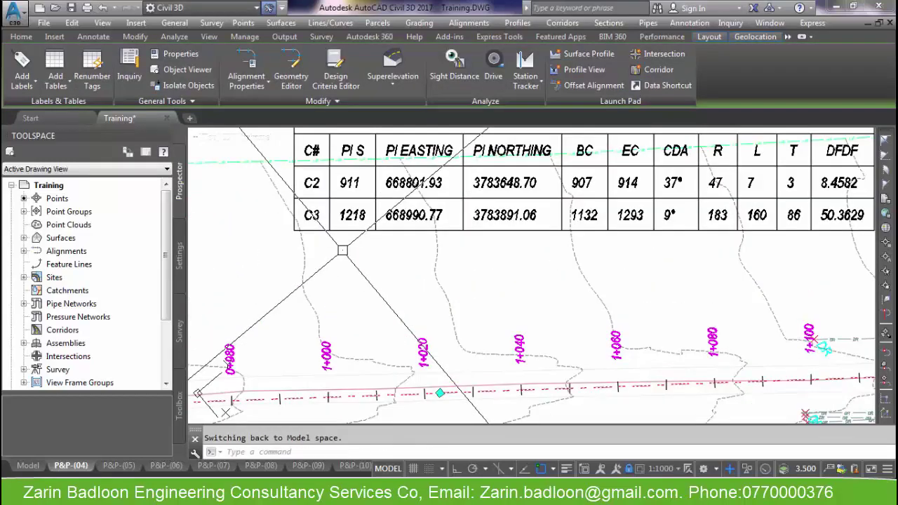
pyautogui.scroll(-5, 349, 281)
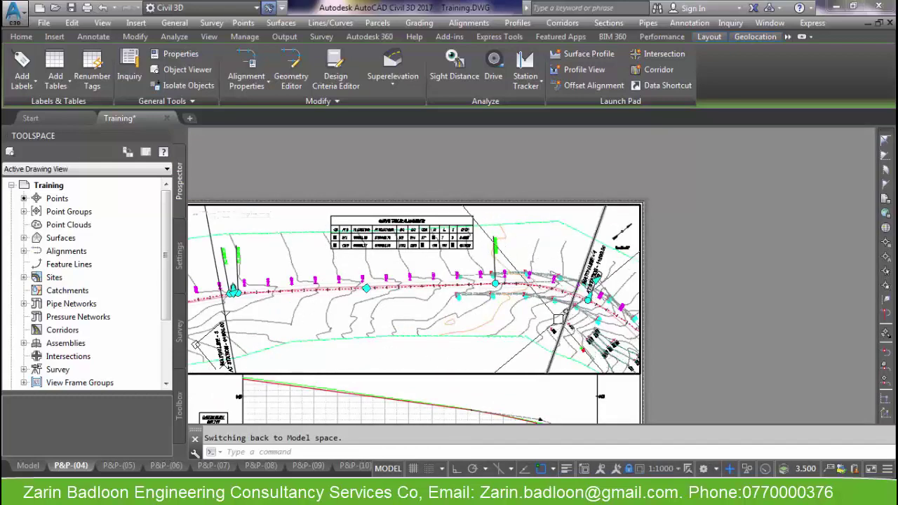
pyautogui.scroll(1, 375, 299)
pyautogui.moveTo(375, 299); pyautogui.dragTo(477, 301, button='middle')
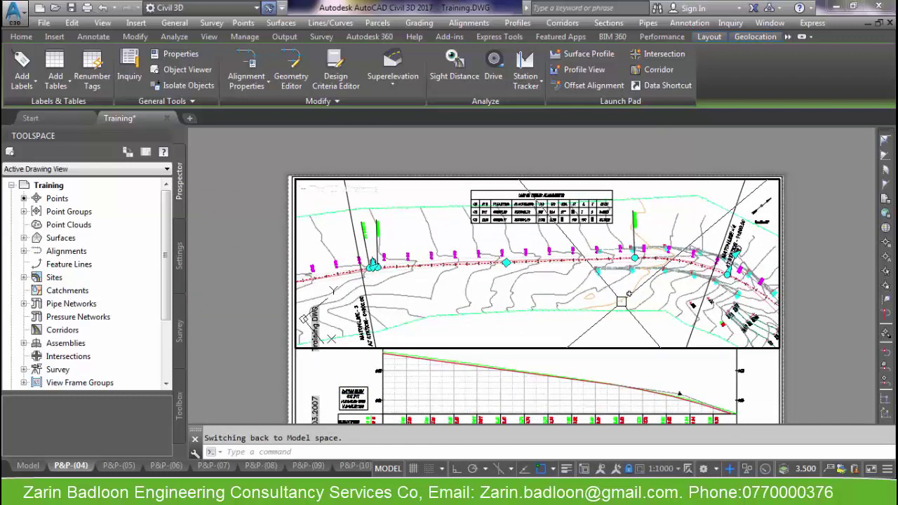
pyautogui.moveTo(622, 302)
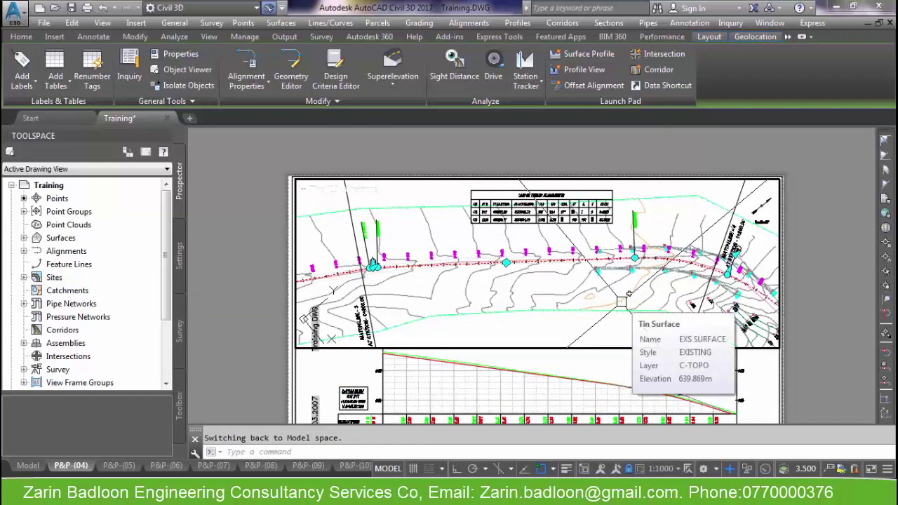
pyautogui.click(507, 240)
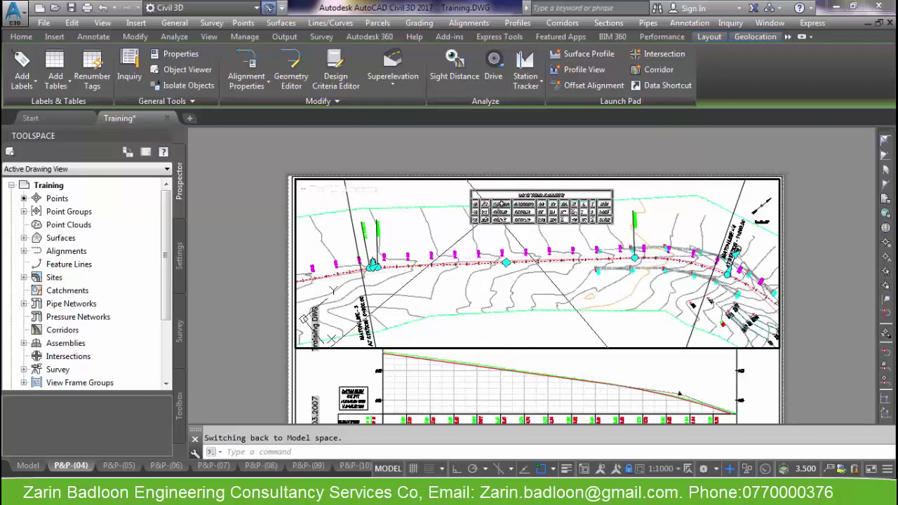
pyautogui.moveTo(561, 219); pyautogui.dragTo(533, 203, button='middle')
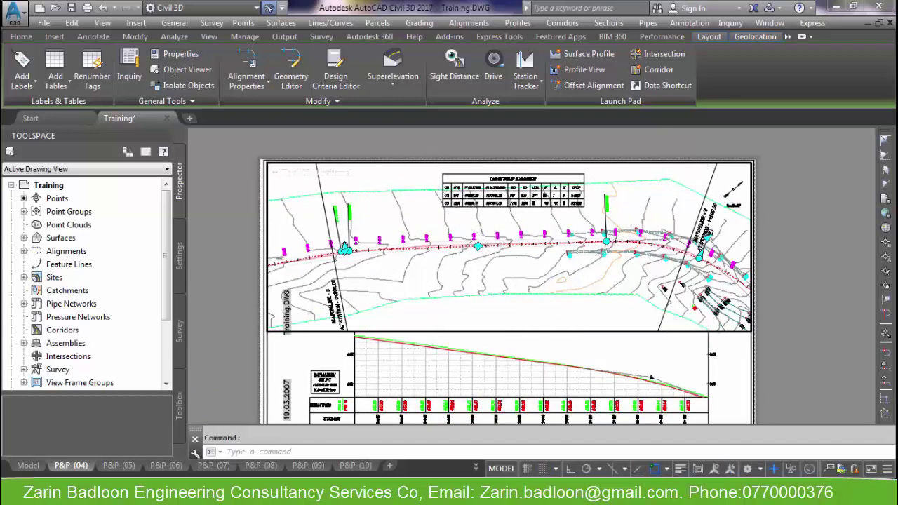
# Step: Try to create a Standard-style curve table from the C2 and C3 labels and place it below the road in the P&P-(04) plan viewport
pyautogui.scroll(5, 394, 237)
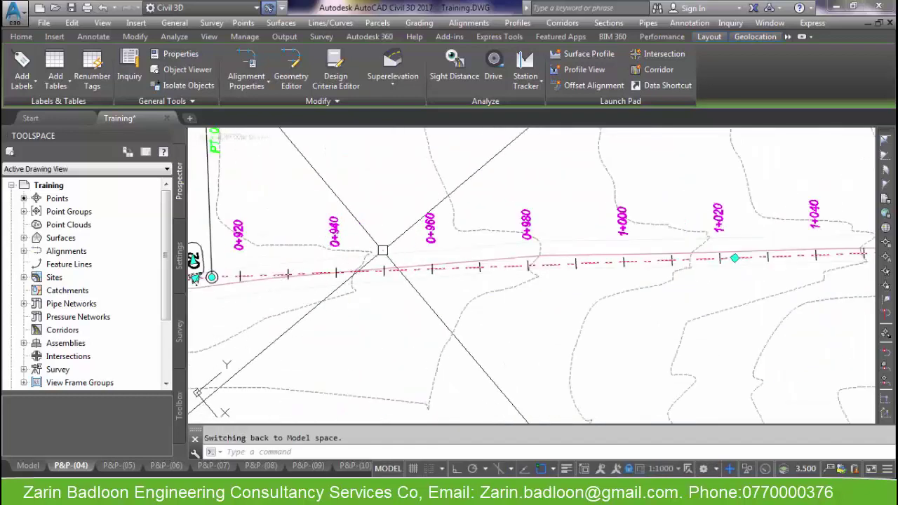
pyautogui.click(62, 87)
pyautogui.click(77, 132)
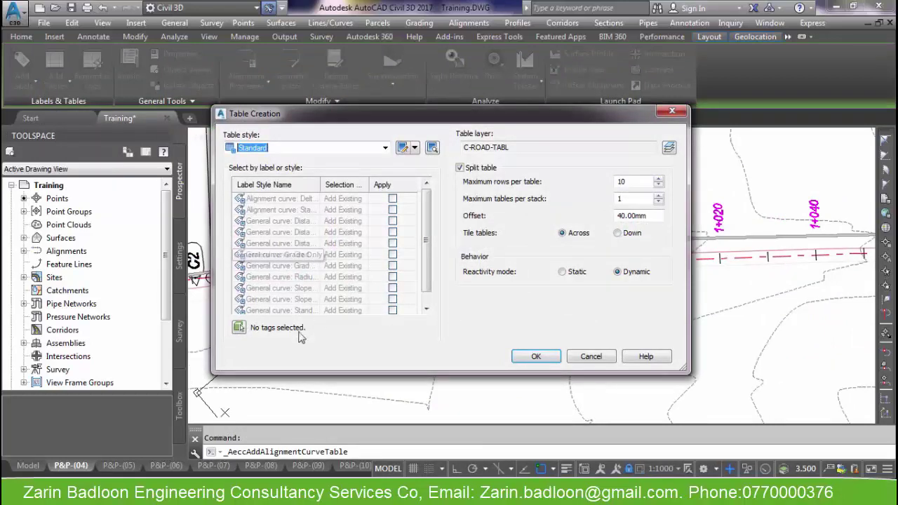
pyautogui.click(239, 328)
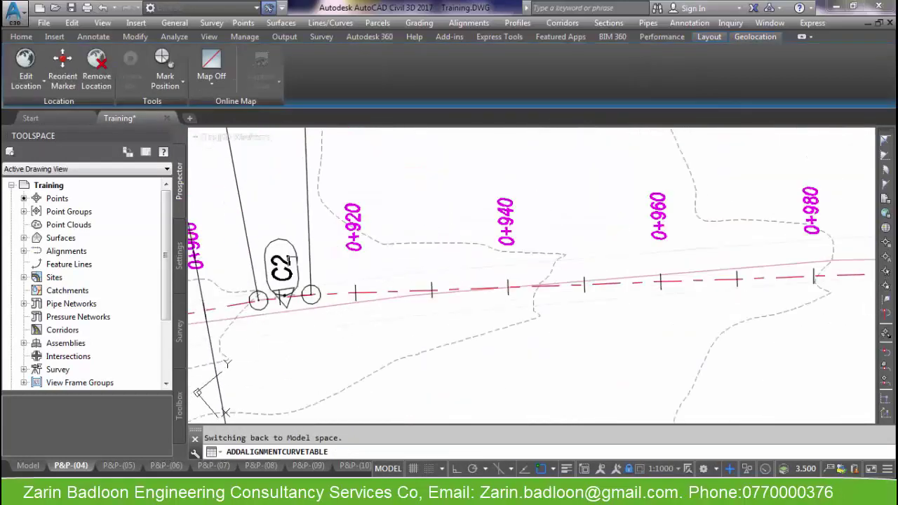
pyautogui.click(287, 261)
pyautogui.scroll(-5, 341, 281)
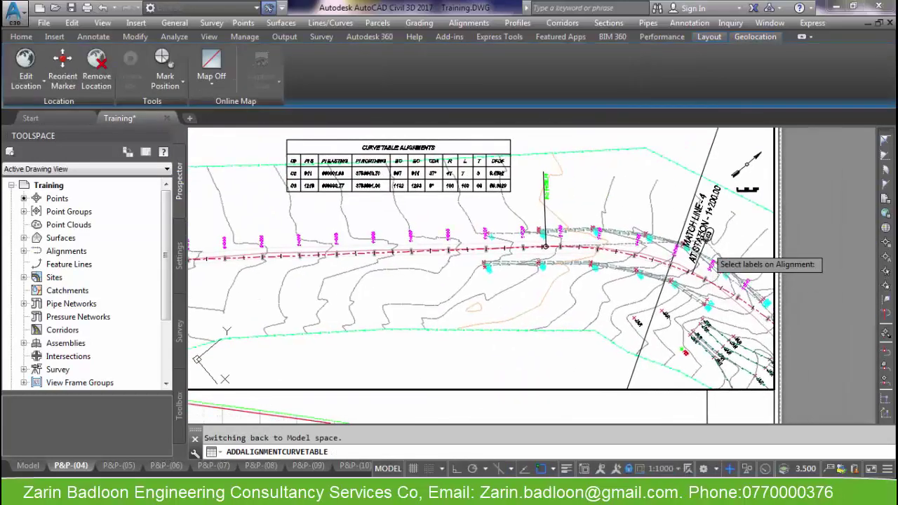
pyautogui.scroll(5, 705, 261)
pyautogui.click(705, 256)
pyautogui.press('Return')
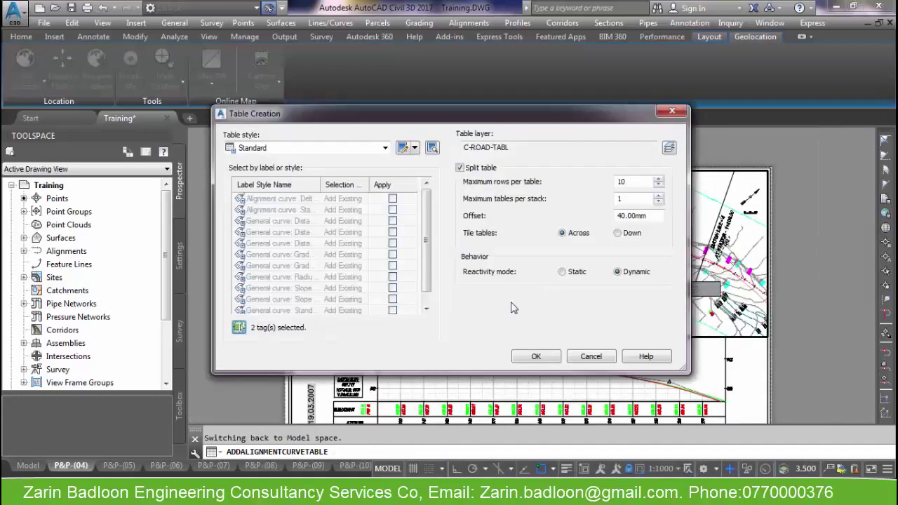
pyautogui.click(537, 357)
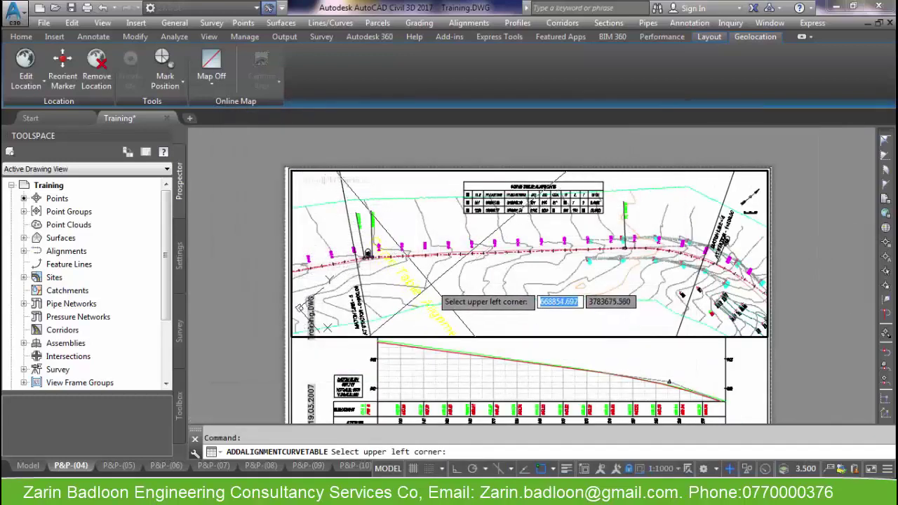
pyautogui.click(393, 281)
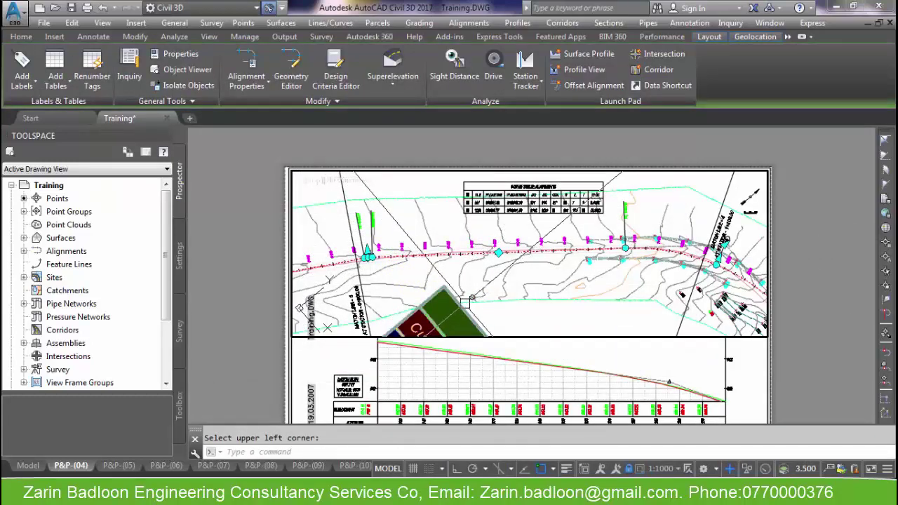
pyautogui.scroll(-3, 475, 256)
pyautogui.scroll(10, 446, 277)
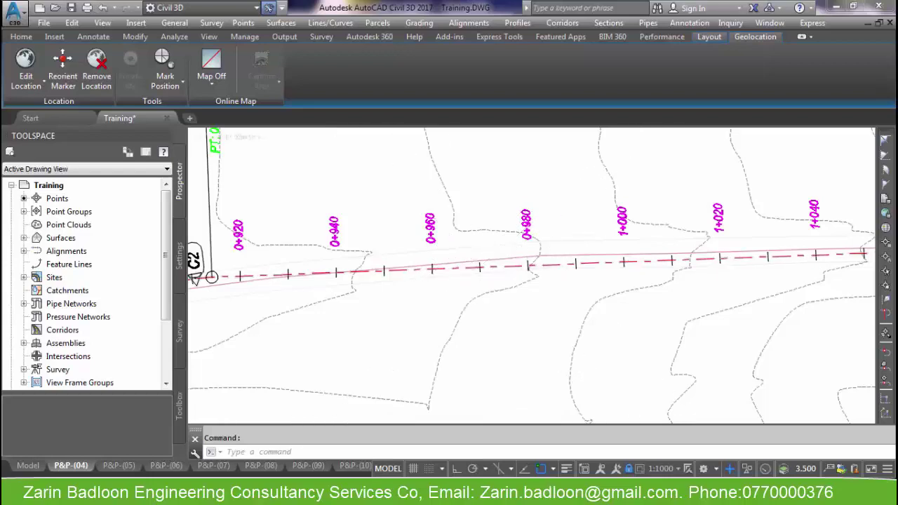
pyautogui.scroll(-8, 569, 276)
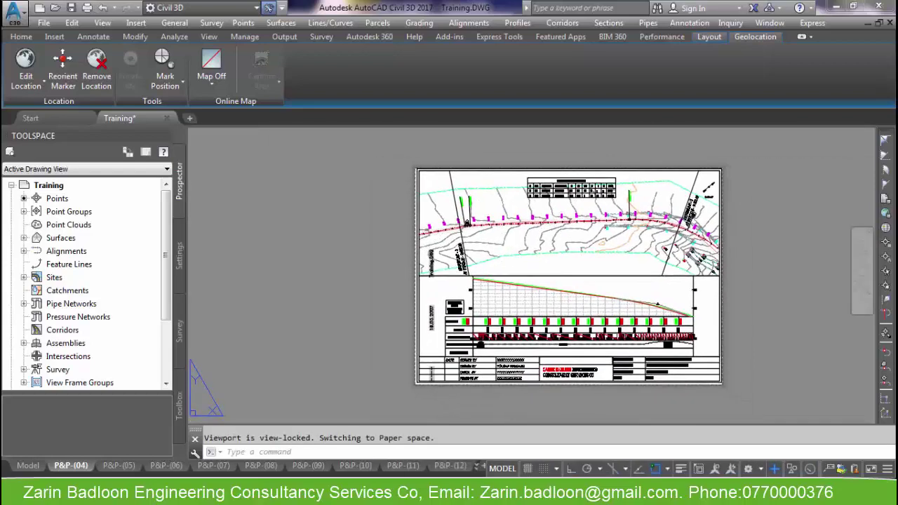
# Step: Start an alignment curve table with the Radius Length Chord Start and End Point style, using the C2 and C3 labels as tags
pyautogui.scroll(8, 469, 224)
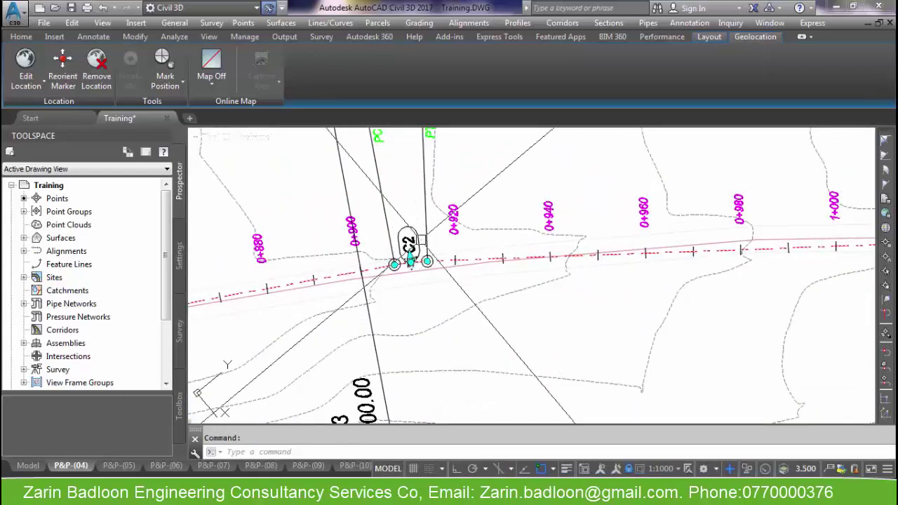
pyautogui.click(55, 70)
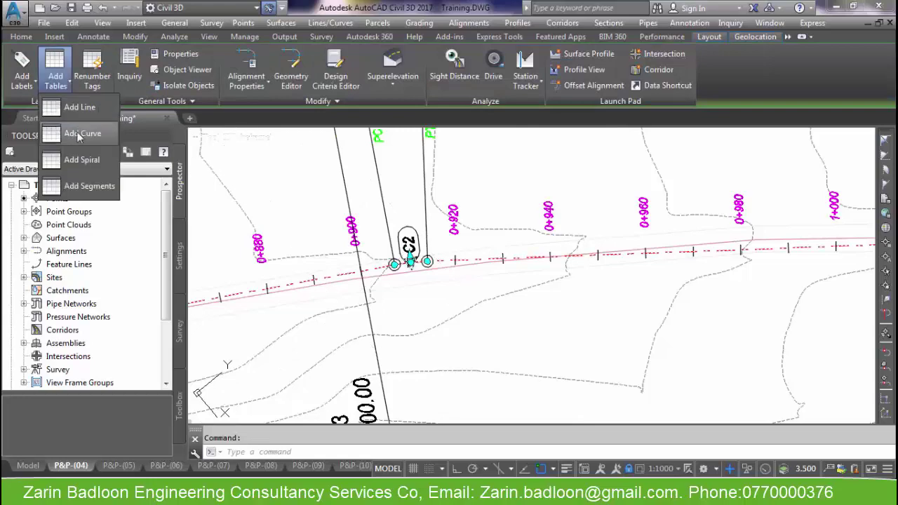
pyautogui.click(81, 133)
pyautogui.click(239, 328)
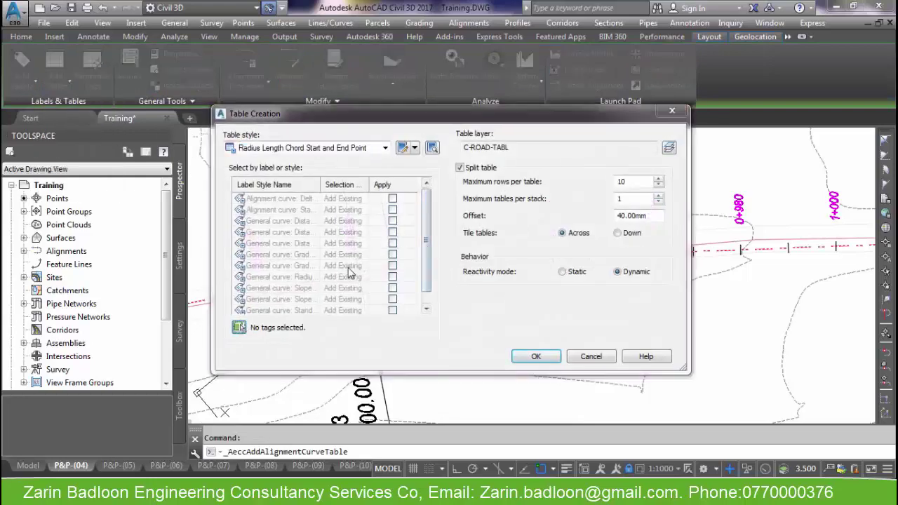
pyautogui.click(409, 246)
pyautogui.press('Return')
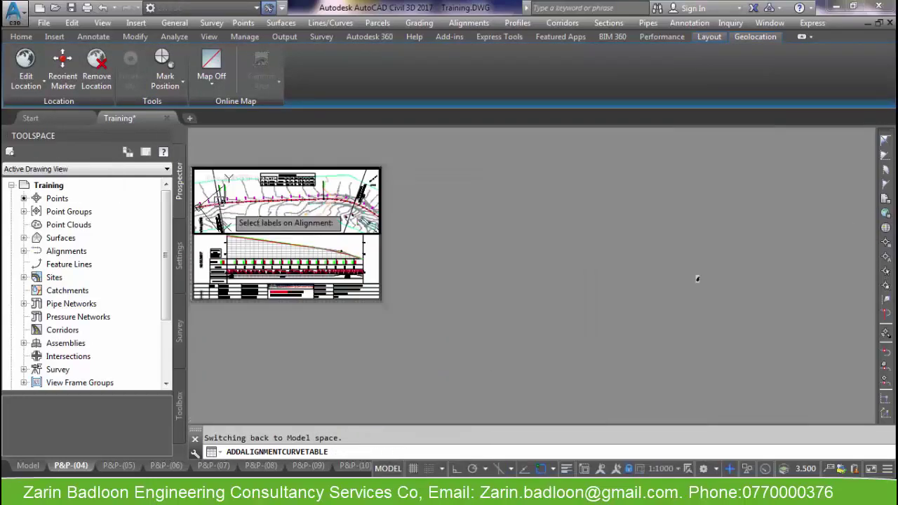
pyautogui.scroll(5, 336, 200)
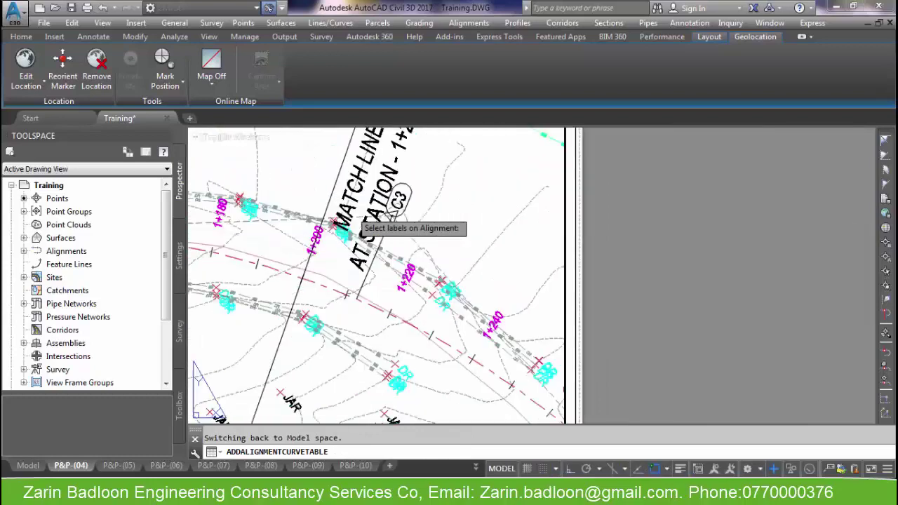
pyautogui.click(419, 194)
pyautogui.press('Return')
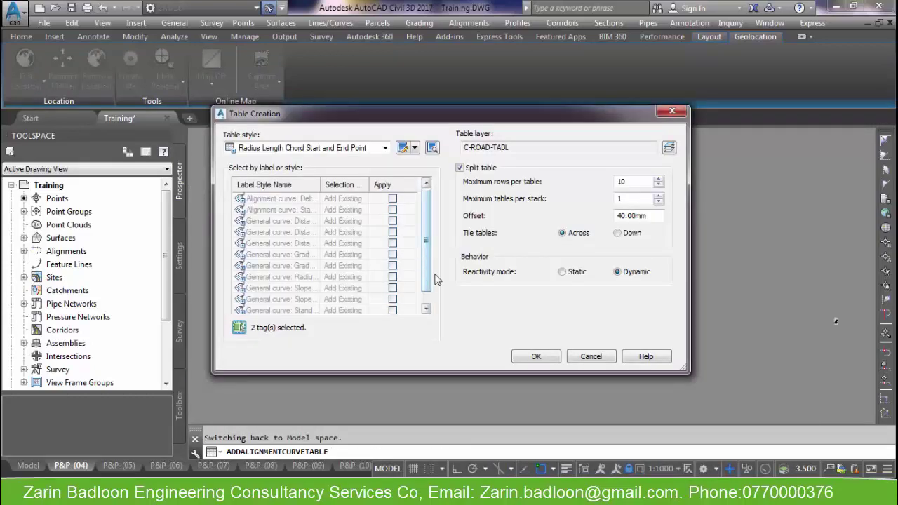
# Step: Accept the table settings, place the curve table below the road in the P&P-(04) plan viewport and return to paper space
pyautogui.click(536, 356)
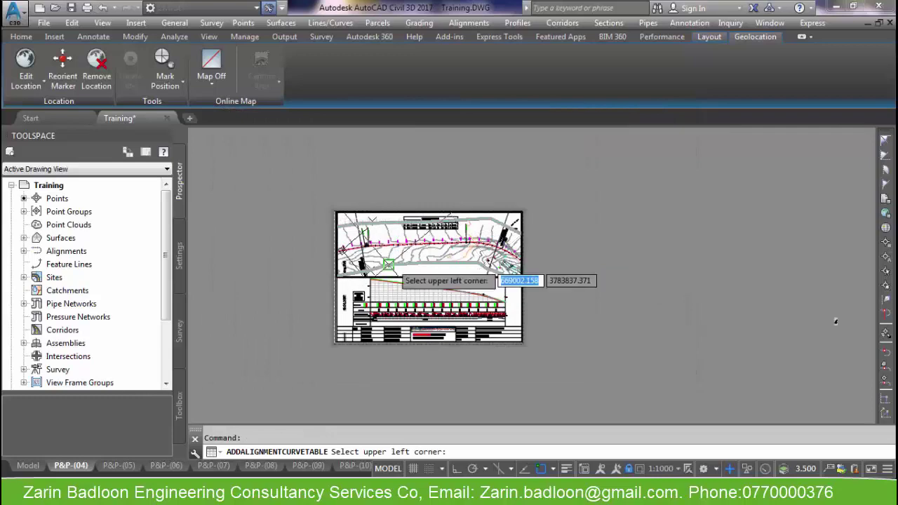
pyautogui.click(388, 266)
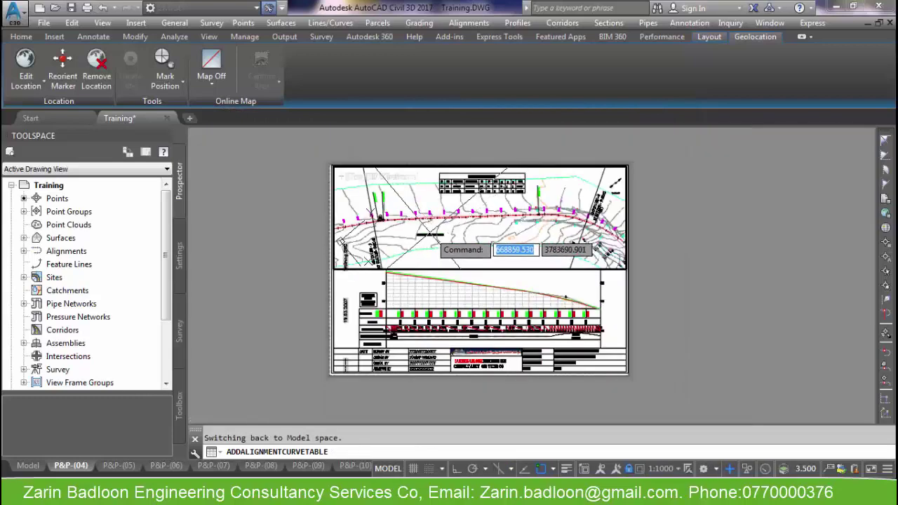
pyautogui.click(426, 234)
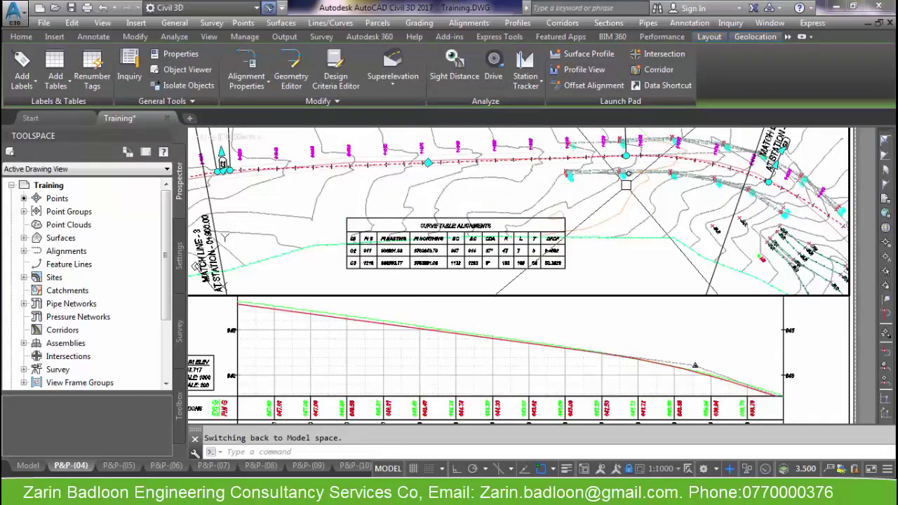
pyautogui.scroll(-5, 641, 217)
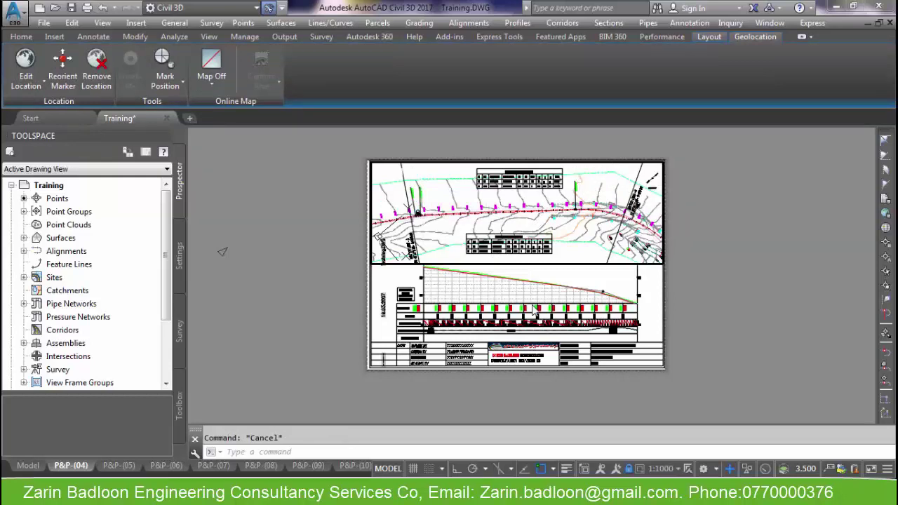
pyautogui.doubleClick(718, 231)
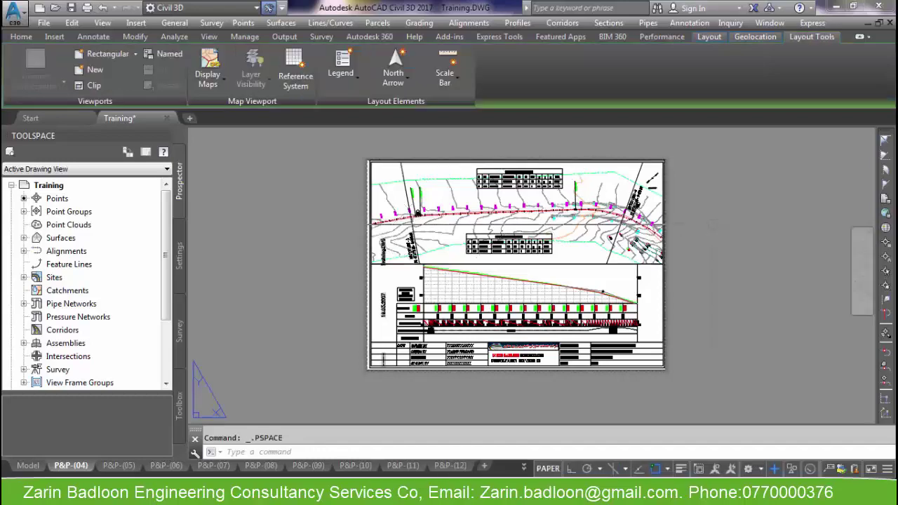
pyautogui.scroll(4, 553, 242)
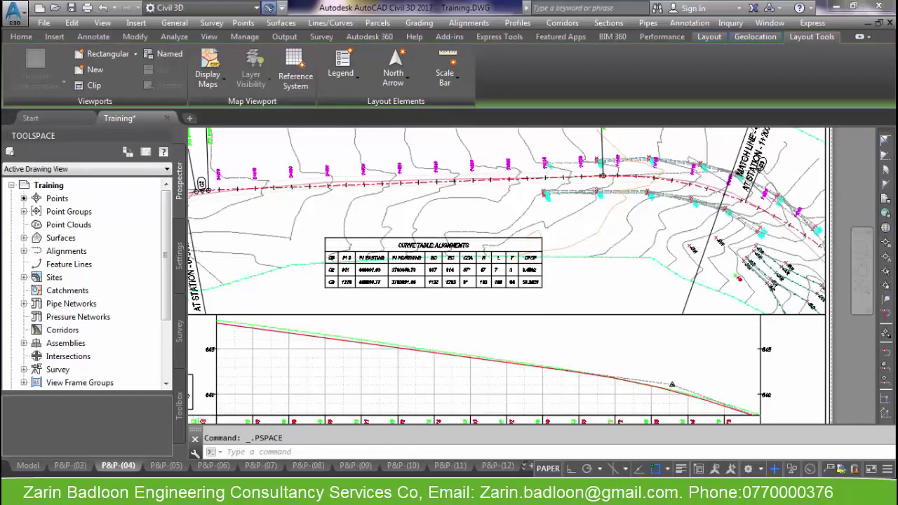
pyautogui.scroll(-2, 551, 247)
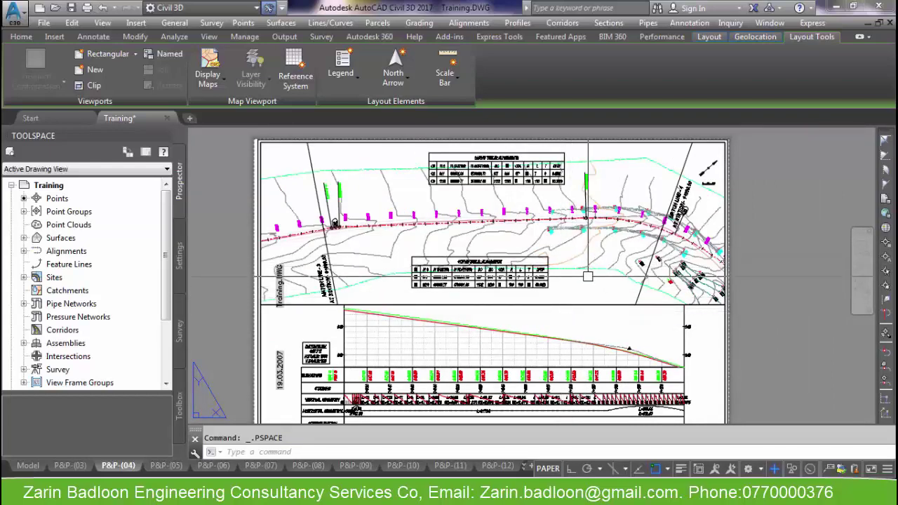
# Step: Activate the plan viewport and add single contour labels to the surface contours below the road, beside the lower curve table
pyautogui.doubleClick(597, 256)
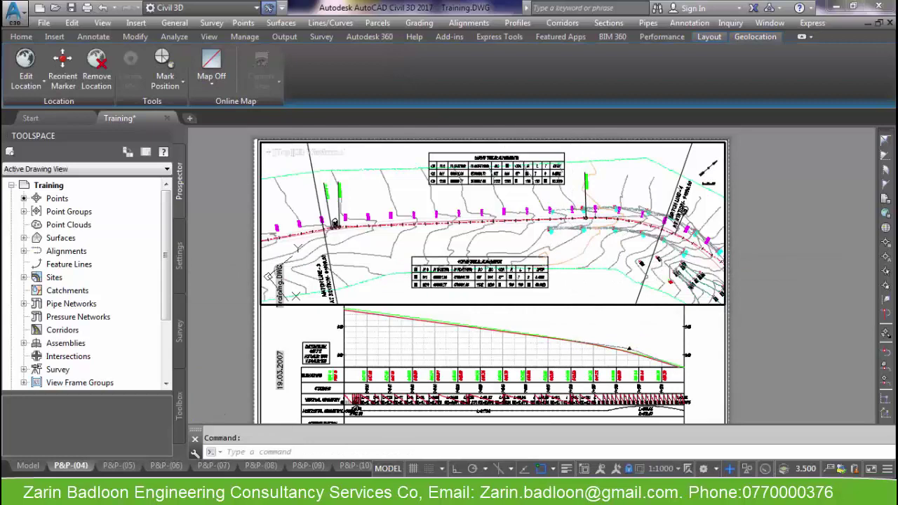
pyautogui.click(22, 79)
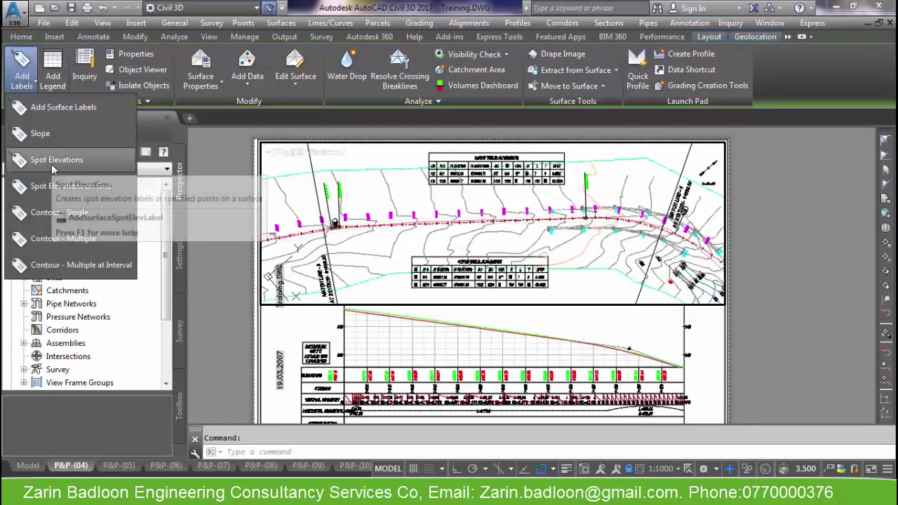
pyautogui.click(49, 212)
pyautogui.scroll(5, 562, 239)
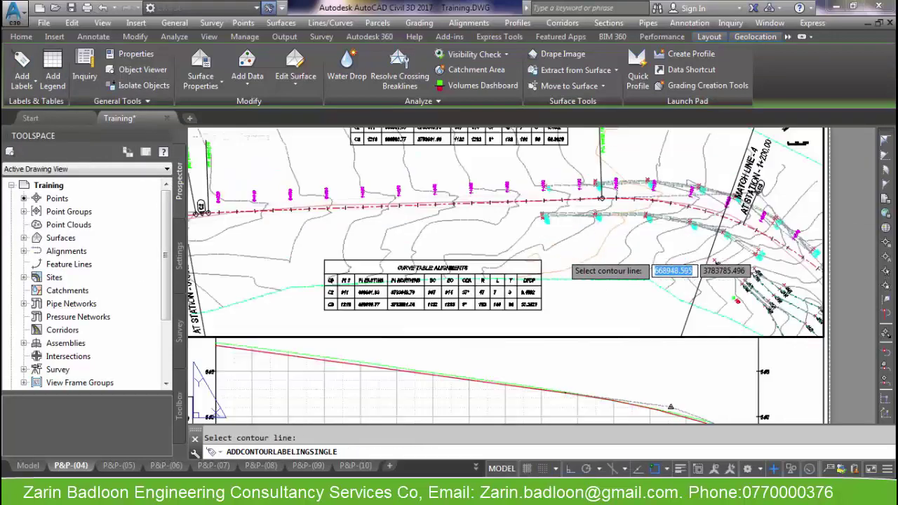
pyautogui.click(554, 233)
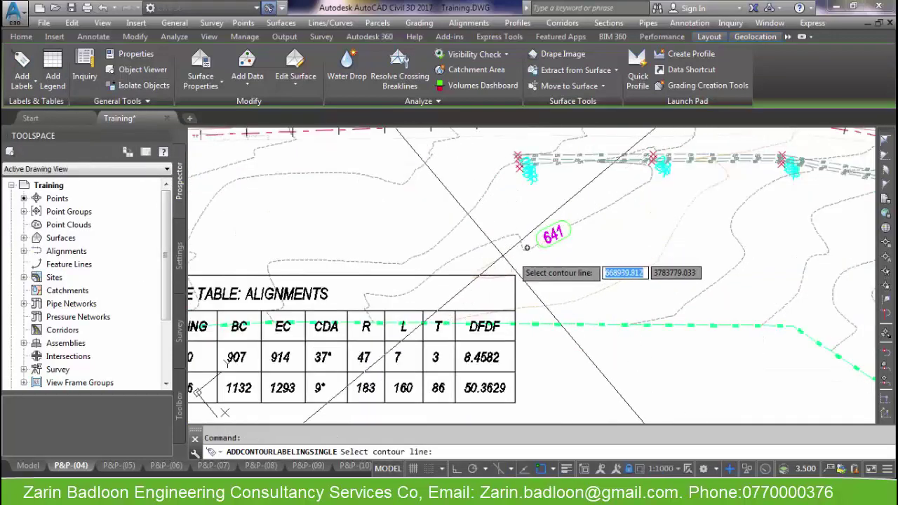
pyautogui.click(361, 176)
pyautogui.click(449, 233)
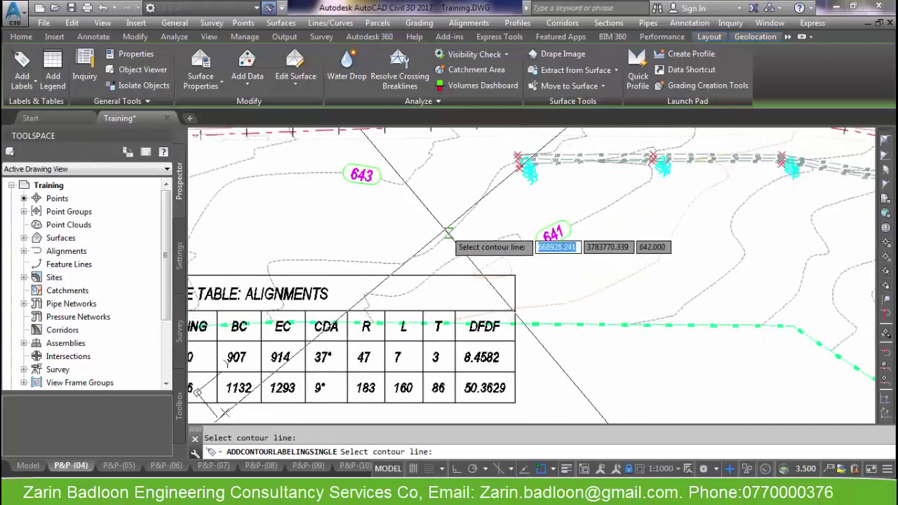
pyautogui.click(738, 264)
pyautogui.click(640, 271)
pyautogui.scroll(-6, 663, 337)
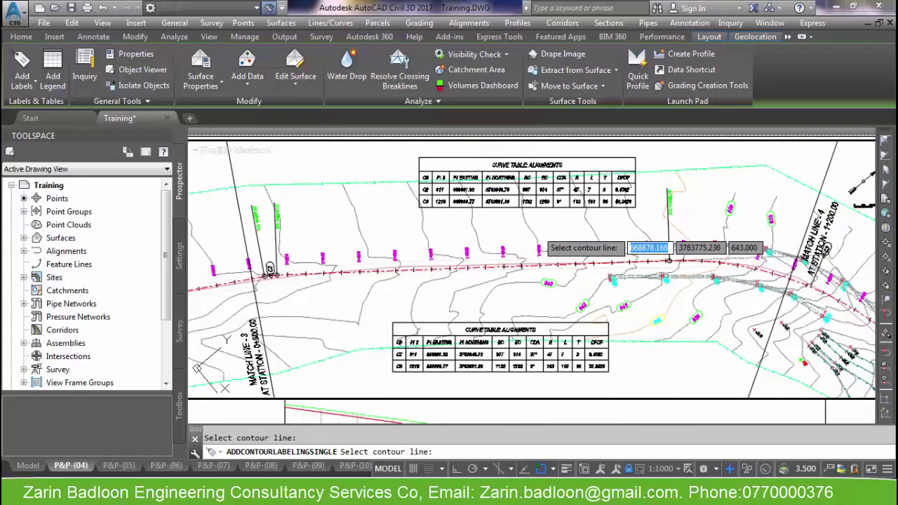
# Step: Add single contour labels to the remaining contours above the road and to those below it near match line 3, and end labeling
pyautogui.click(474, 228)
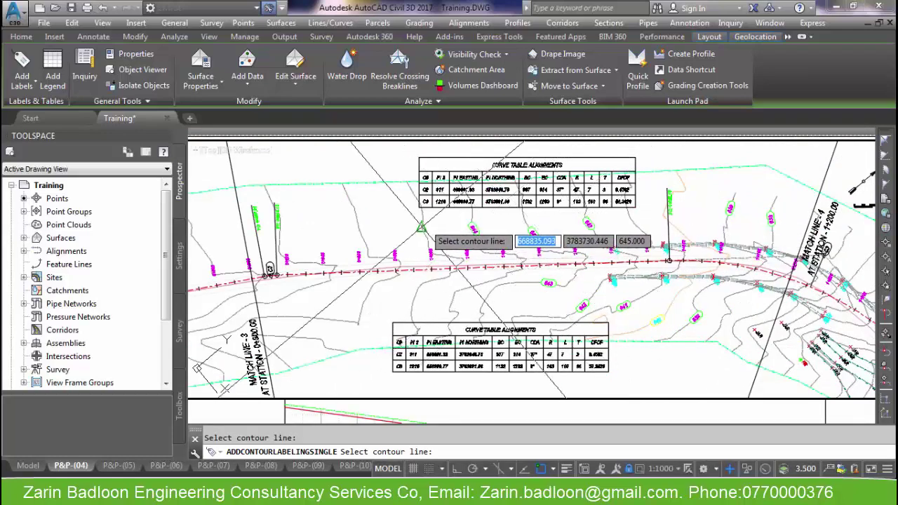
pyautogui.click(423, 227)
pyautogui.click(351, 205)
pyautogui.click(363, 303)
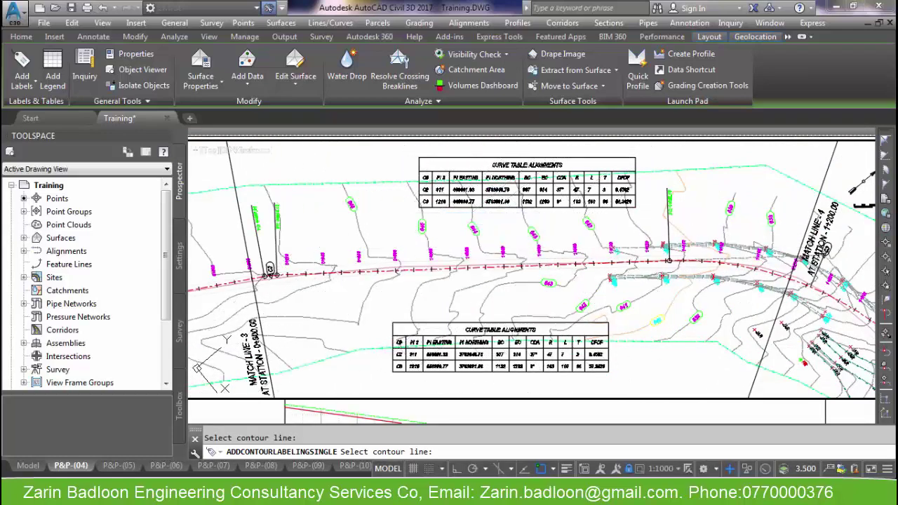
pyautogui.click(297, 290)
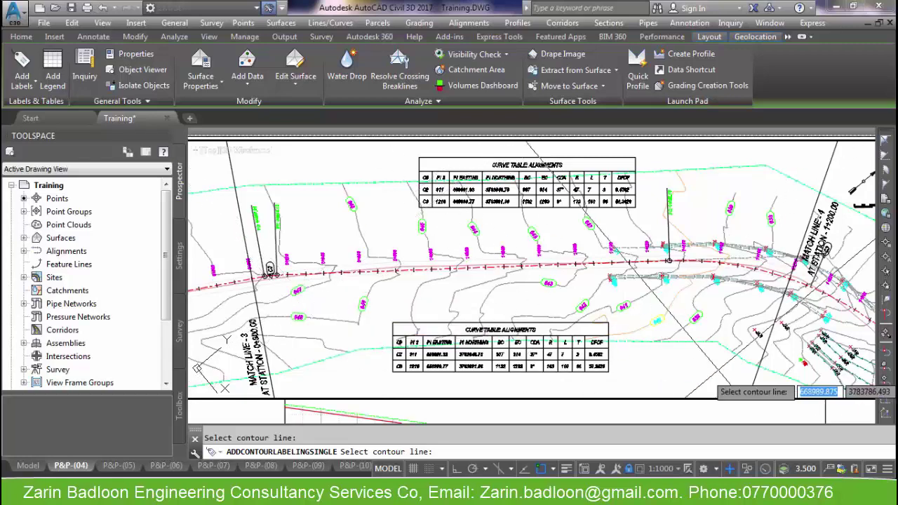
pyautogui.moveTo(632, 293); pyautogui.dragTo(656, 227, button='middle')
pyautogui.scroll(2, 436, 235)
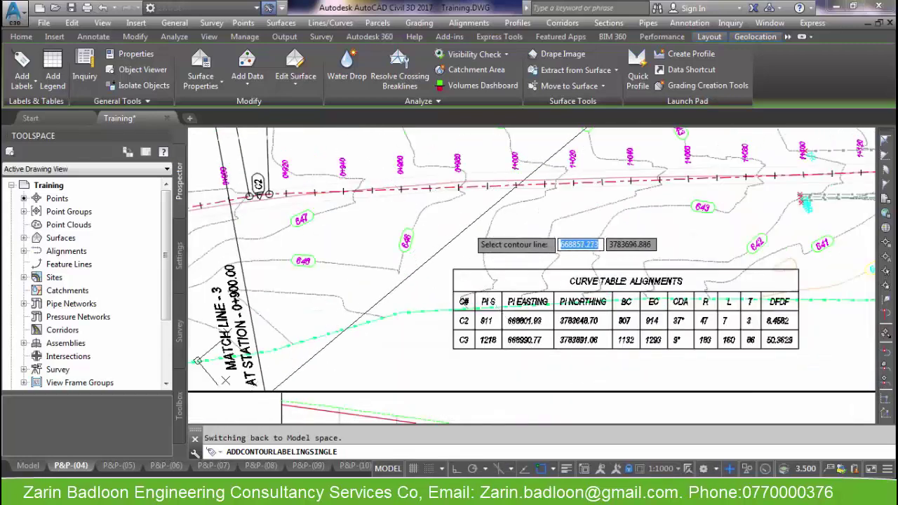
pyautogui.scroll(-5, 674, 279)
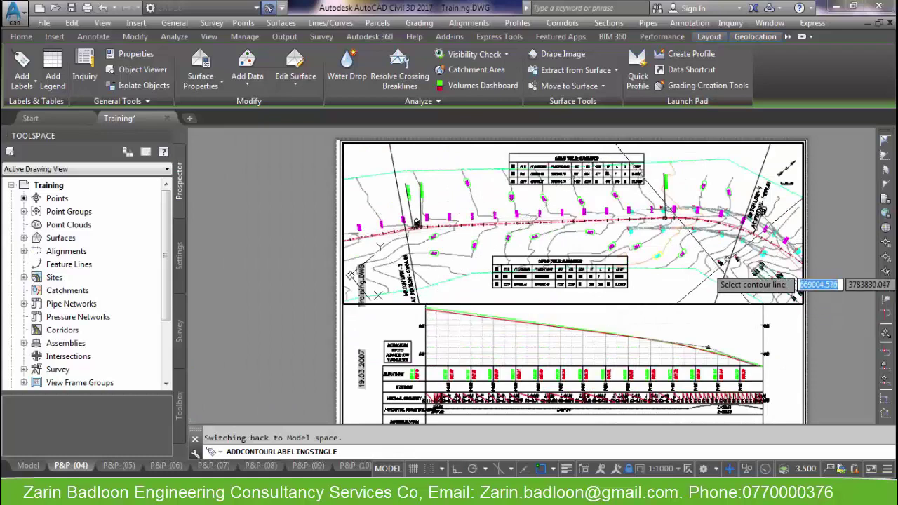
pyautogui.scroll(3, 714, 275)
pyautogui.press('Escape')
# Step: Return to paper space and examine the contour labels, curve tables and match line 4 area on the P&P-(04) sheet
pyautogui.scroll(3, 616, 313)
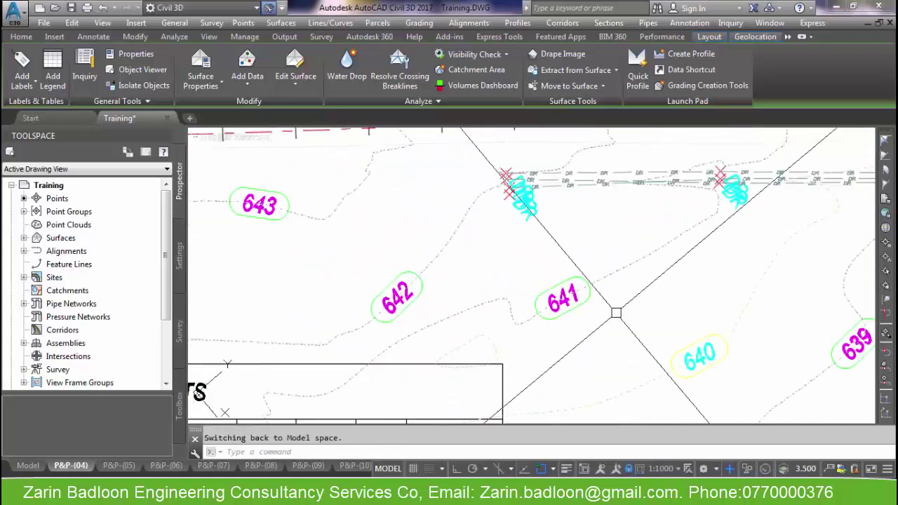
pyautogui.scroll(-5, 616, 313)
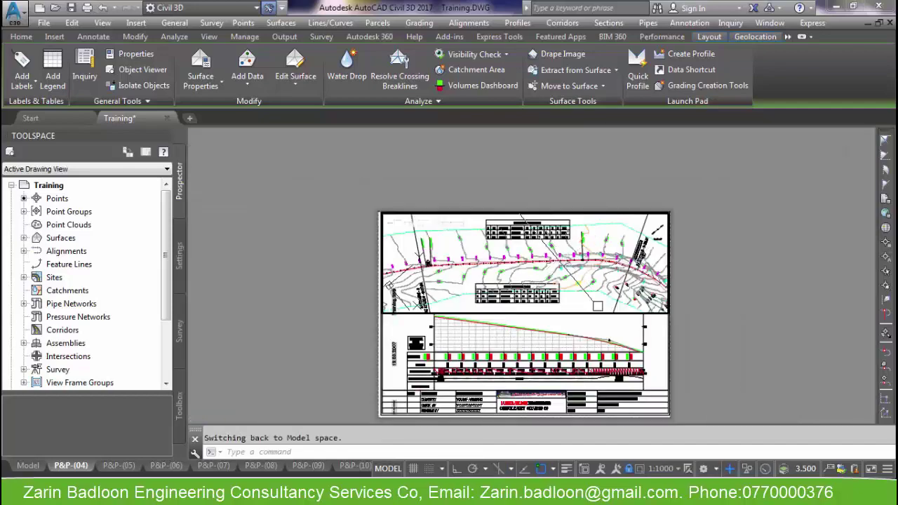
pyautogui.moveTo(714, 302); pyautogui.dragTo(701, 269, button='middle')
pyautogui.doubleClick(737, 272)
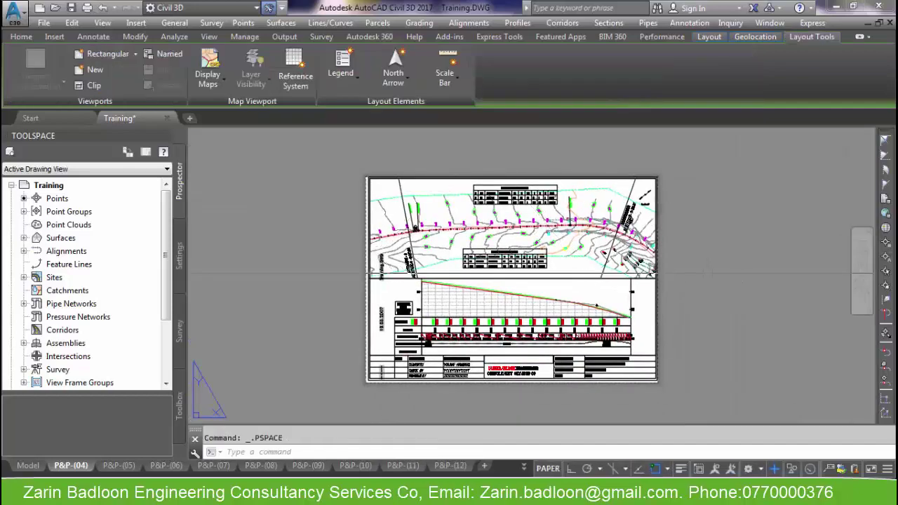
pyautogui.scroll(8, 494, 196)
pyautogui.scroll(-7, 662, 281)
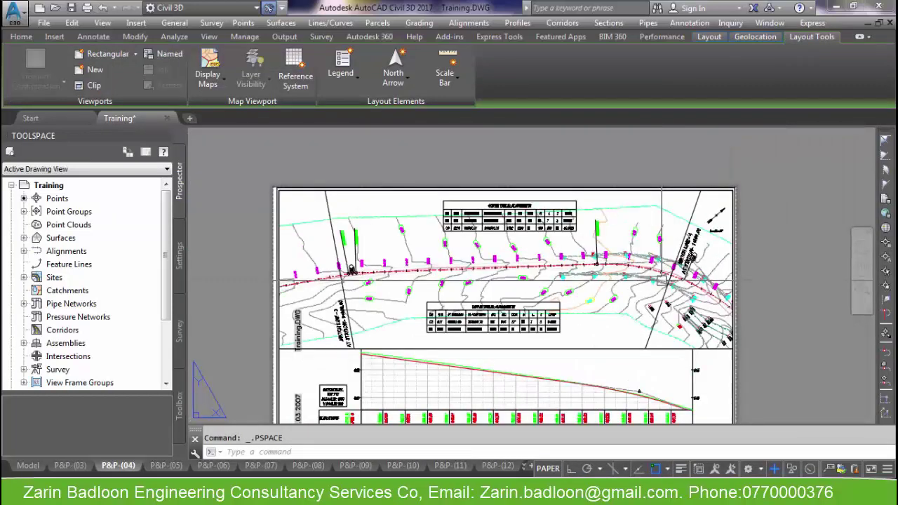
pyautogui.scroll(6, 662, 281)
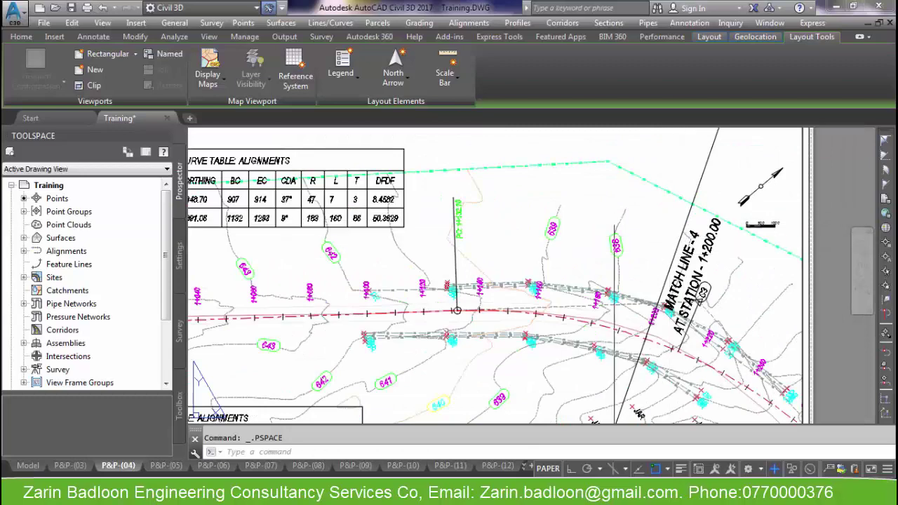
pyautogui.scroll(-6, 492, 281)
pyautogui.scroll(6, 491, 281)
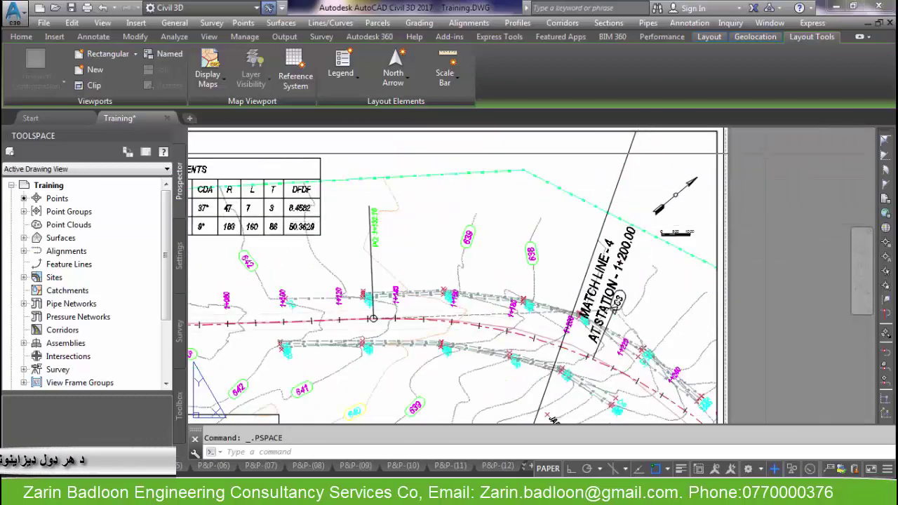
pyautogui.scroll(-7, 681, 190)
pyautogui.scroll(5, 682, 191)
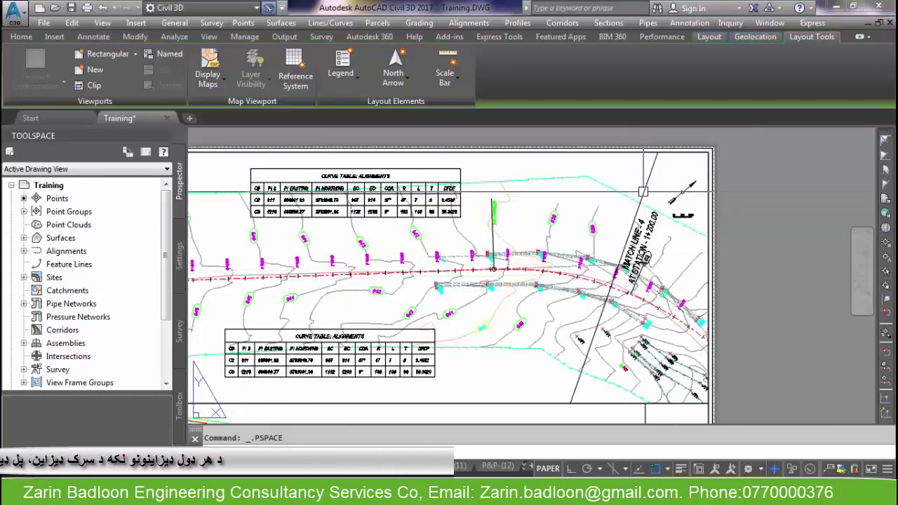
# Step: Activate the plan viewport and make the match line mask visible in match line 4's Basic style
pyautogui.doubleClick(643, 191)
pyautogui.click(630, 321)
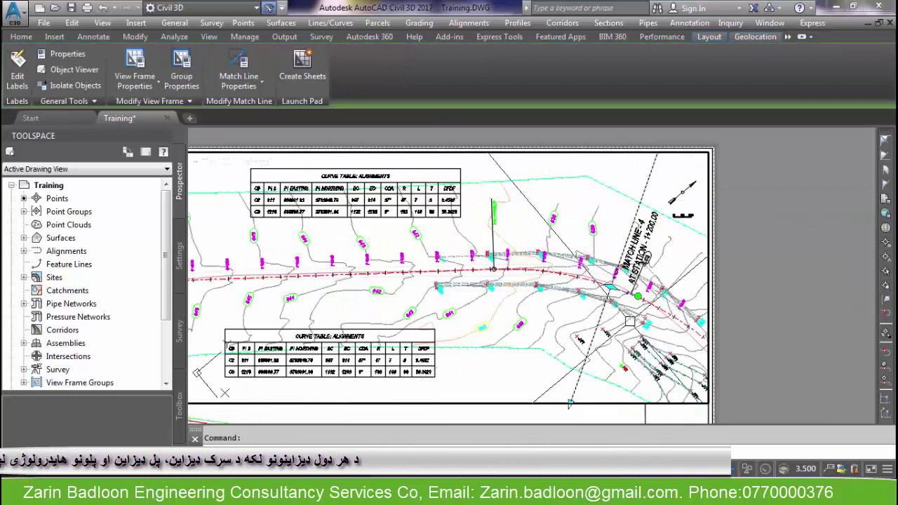
pyautogui.click(630, 321)
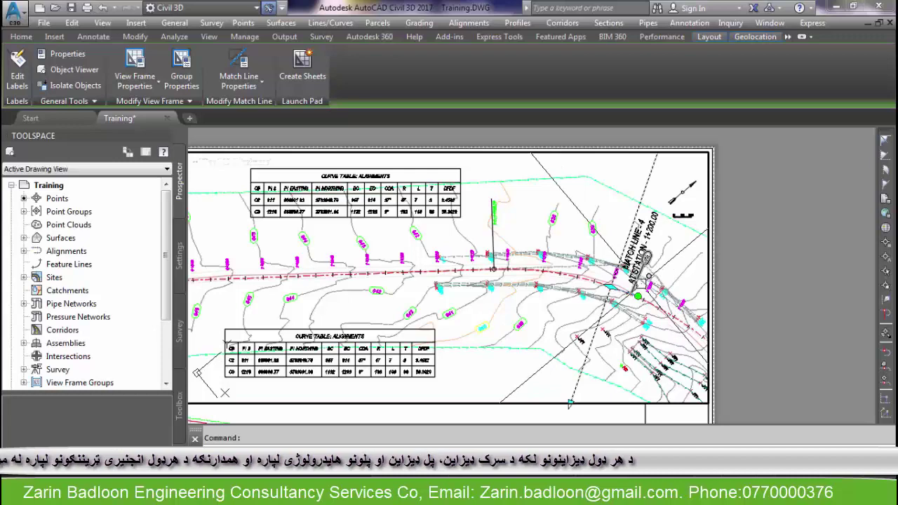
pyautogui.rightClick(628, 232)
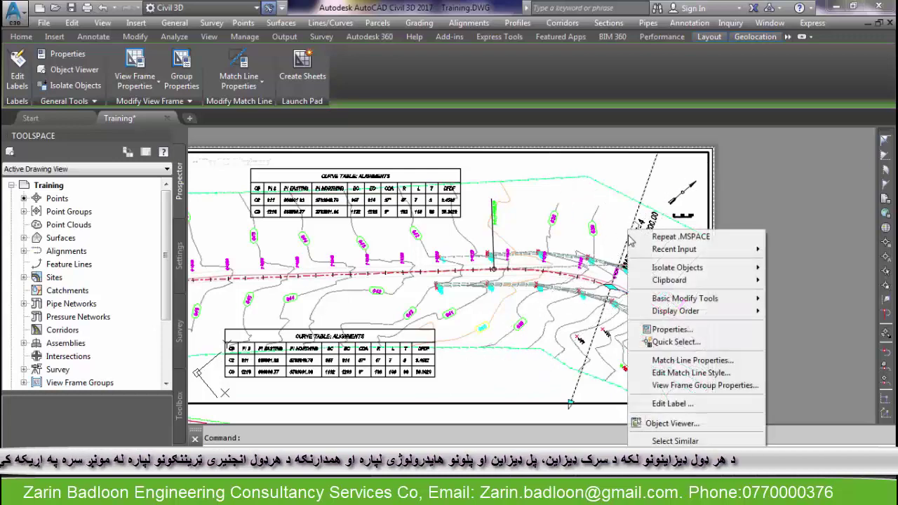
pyautogui.click(679, 373)
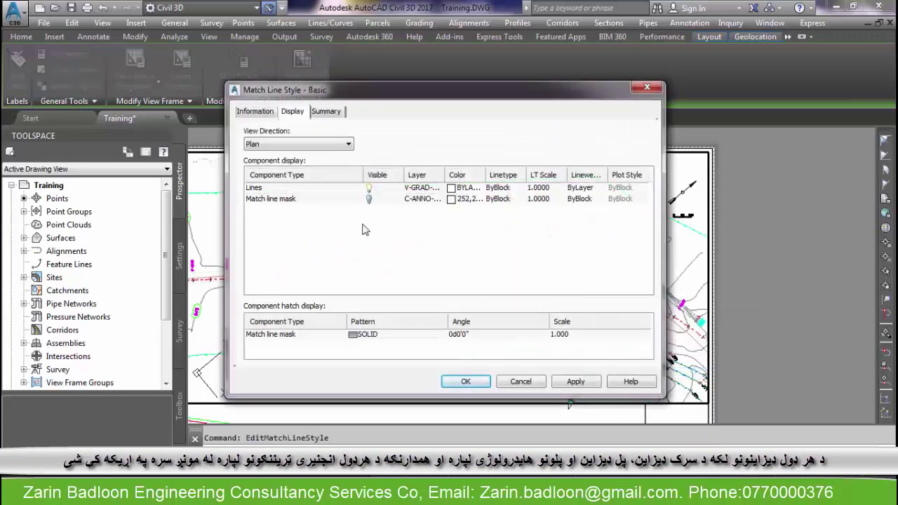
pyautogui.click(577, 387)
pyautogui.click(466, 382)
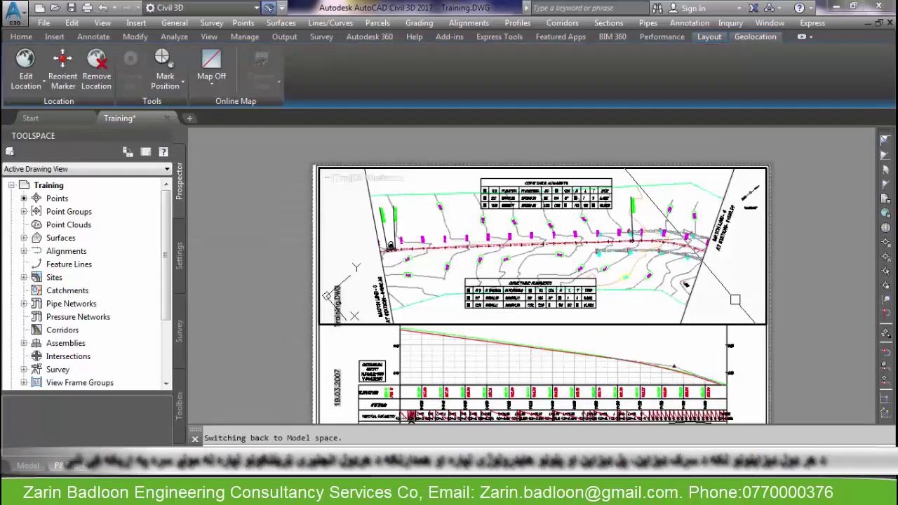
# Step: Change the match line mask color in the Basic match line style to a light yellow true color
pyautogui.click(664, 264)
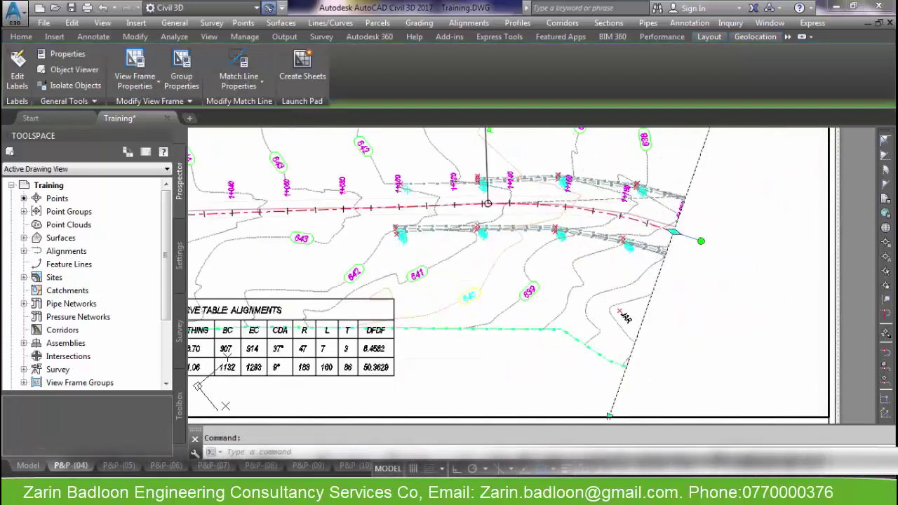
pyautogui.rightClick(664, 264)
pyautogui.click(723, 188)
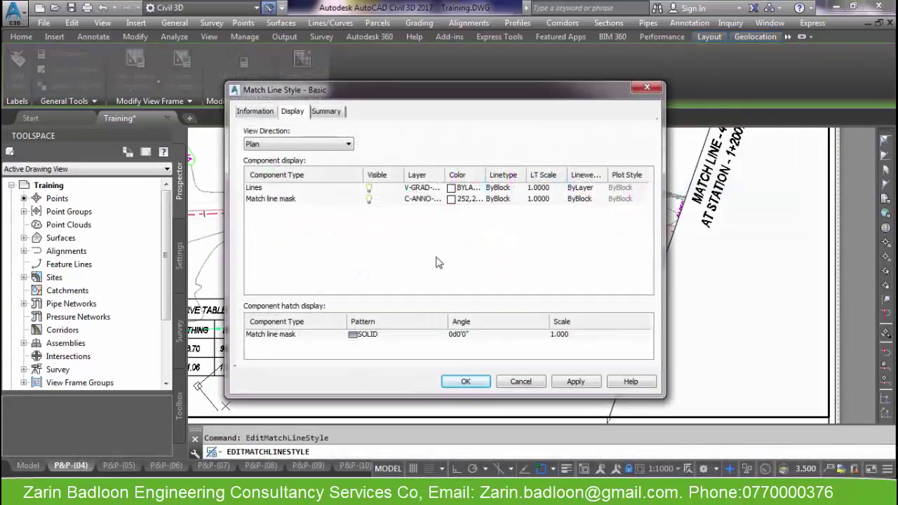
pyautogui.click(451, 200)
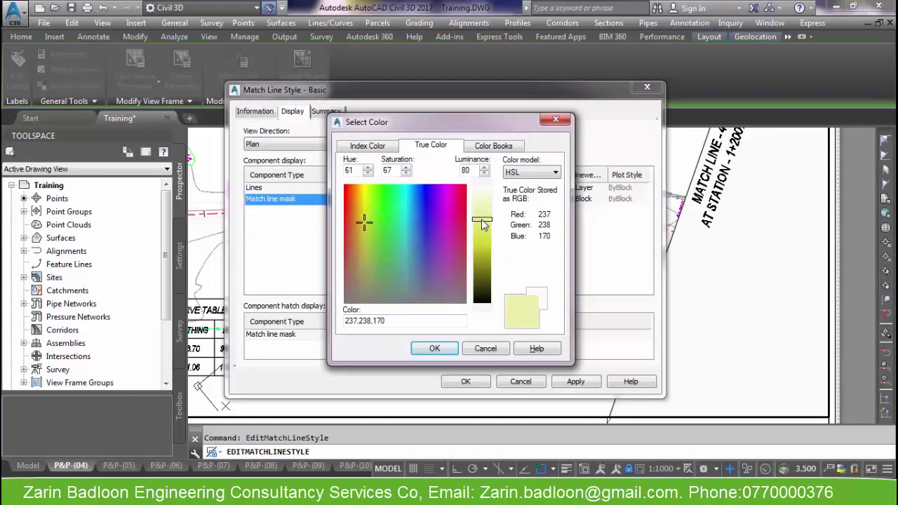
pyautogui.click(434, 349)
pyautogui.click(465, 381)
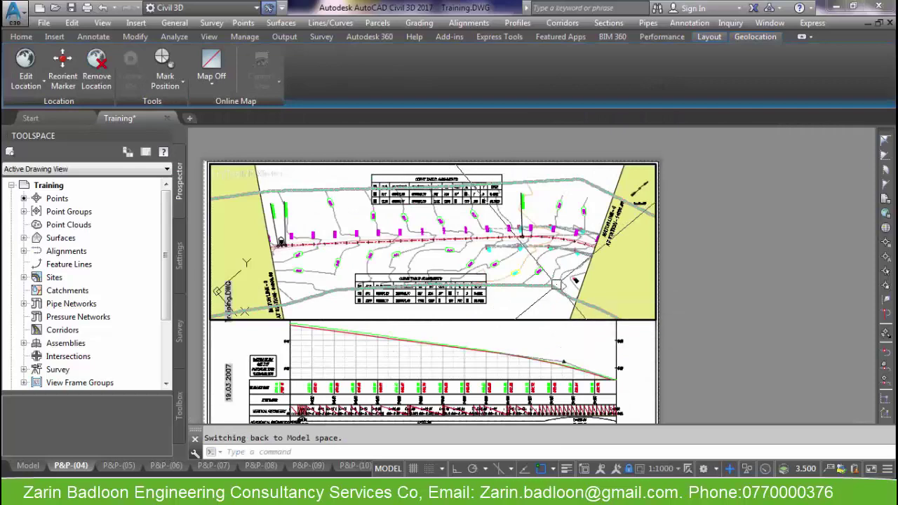
# Step: Set the match line mask's hatch pattern to the predefined AR-SAND pattern in the Basic match line style
pyautogui.scroll(2, 556, 284)
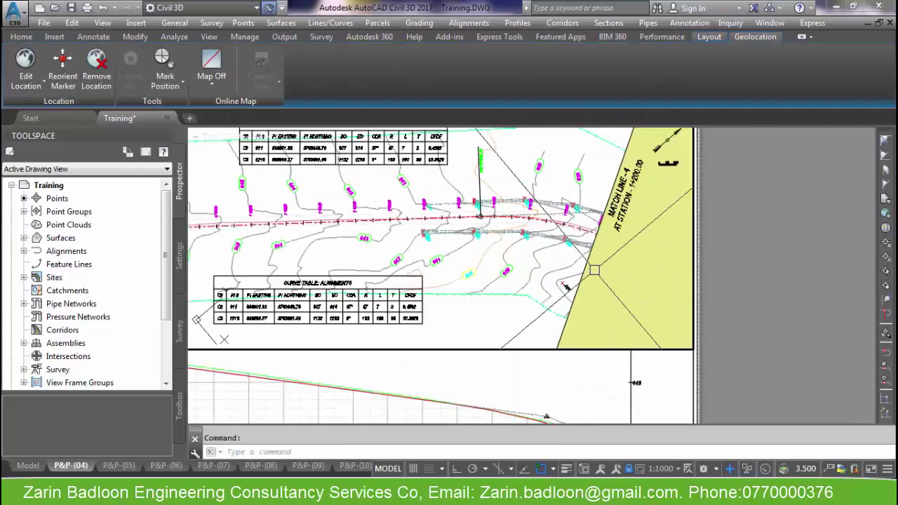
pyautogui.click(585, 276)
pyautogui.rightClick(585, 275)
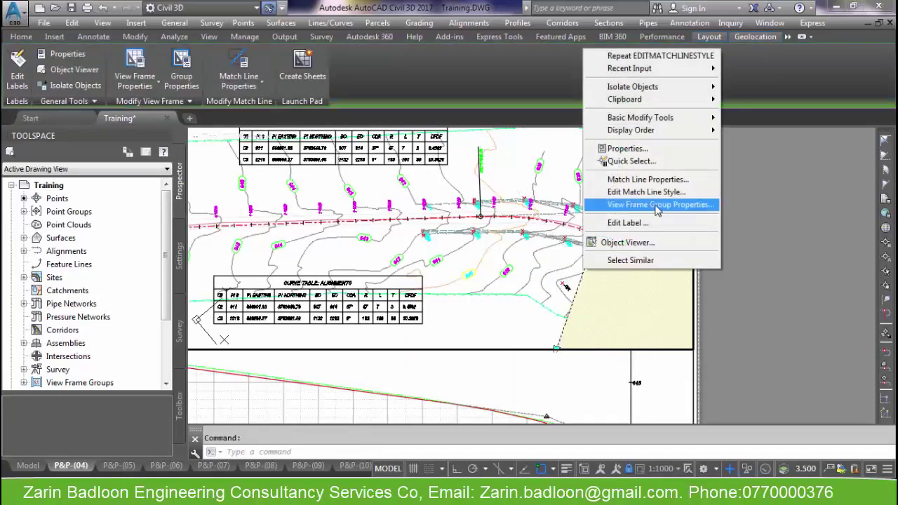
pyautogui.click(635, 191)
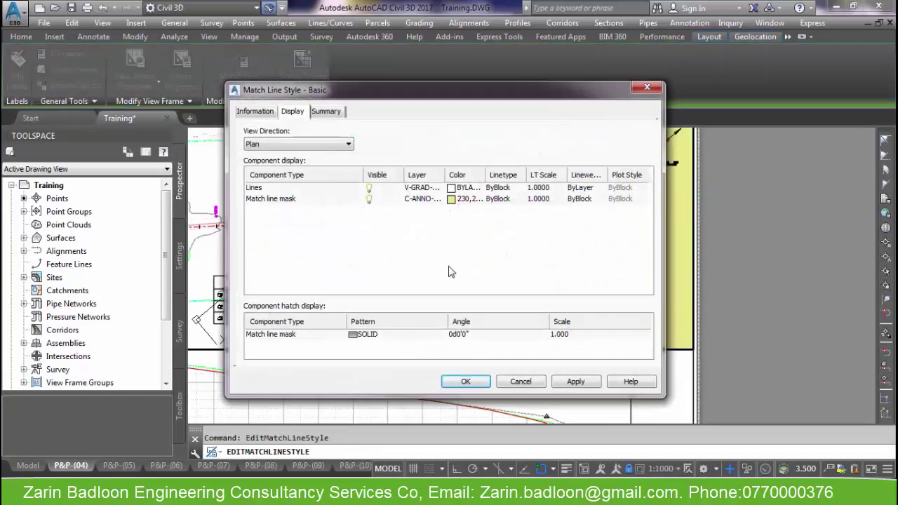
pyautogui.click(372, 337)
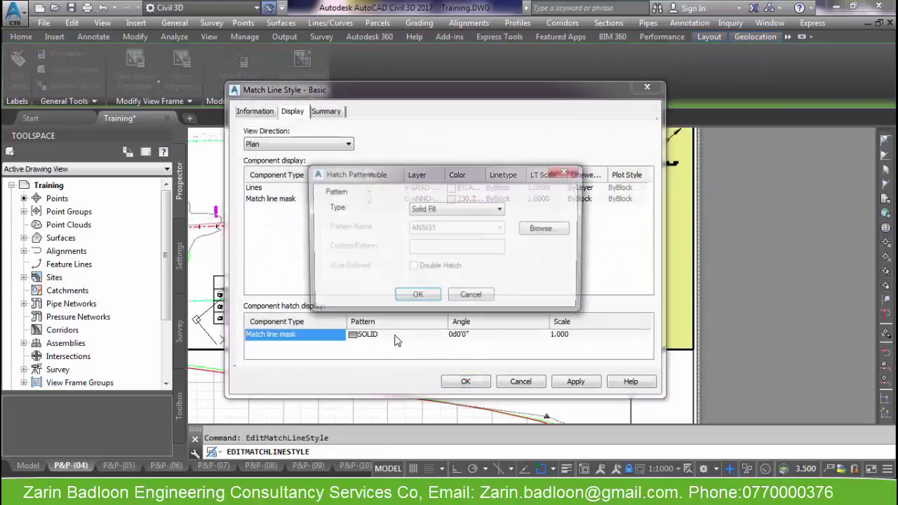
pyautogui.click(491, 209)
pyautogui.click(432, 235)
pyautogui.click(545, 228)
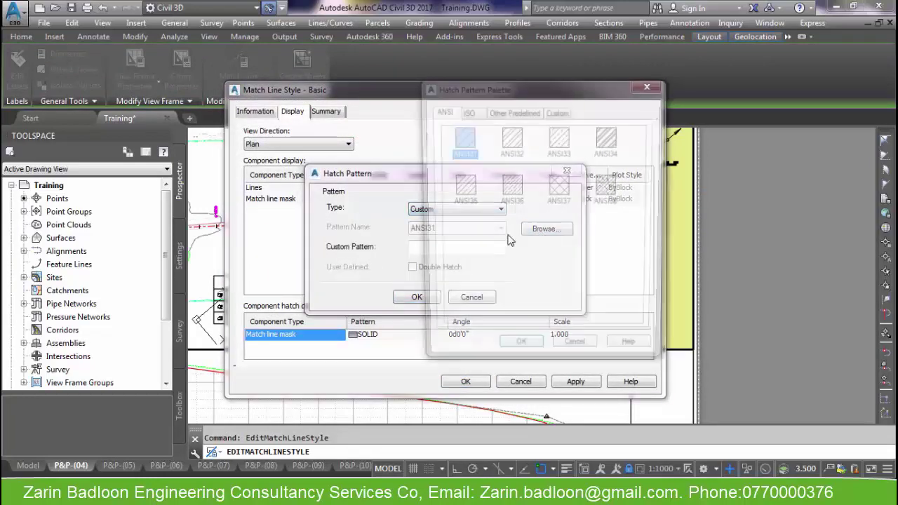
pyautogui.click(513, 112)
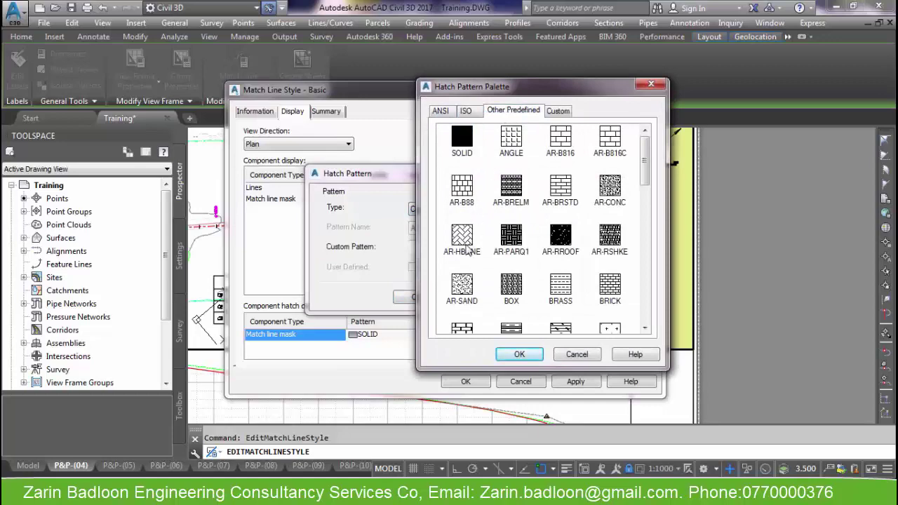
pyautogui.click(505, 354)
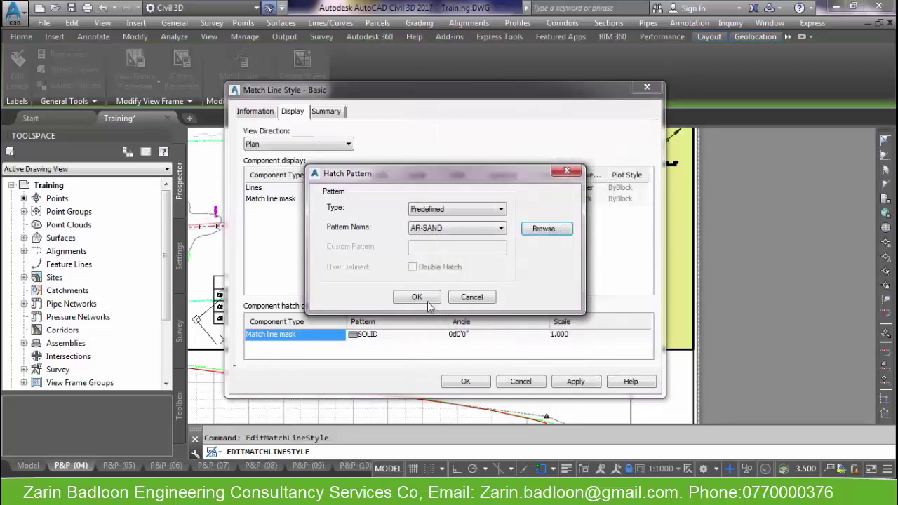
pyautogui.click(427, 301)
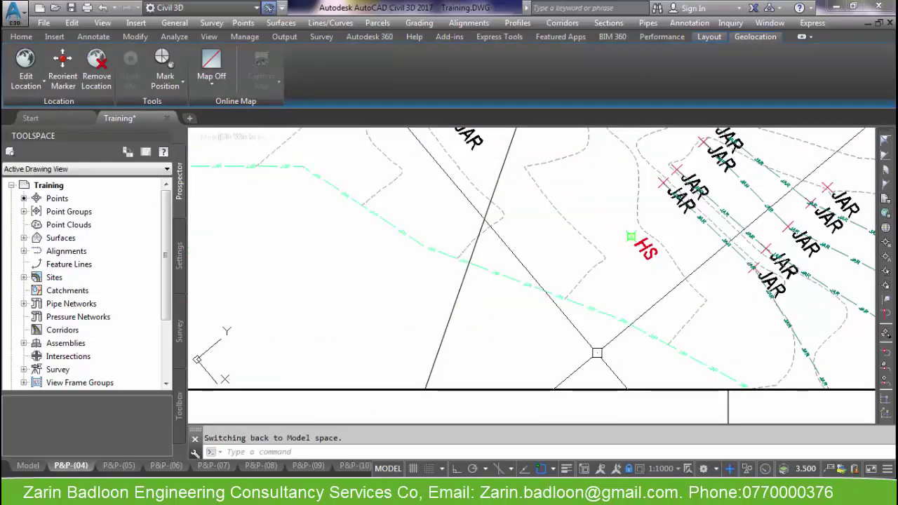
# Step: Set the match line mask's hatch scale to 0.01 in the Basic match line style and check the masked area on the sheet
pyautogui.click(531, 317)
pyautogui.rightClick(531, 317)
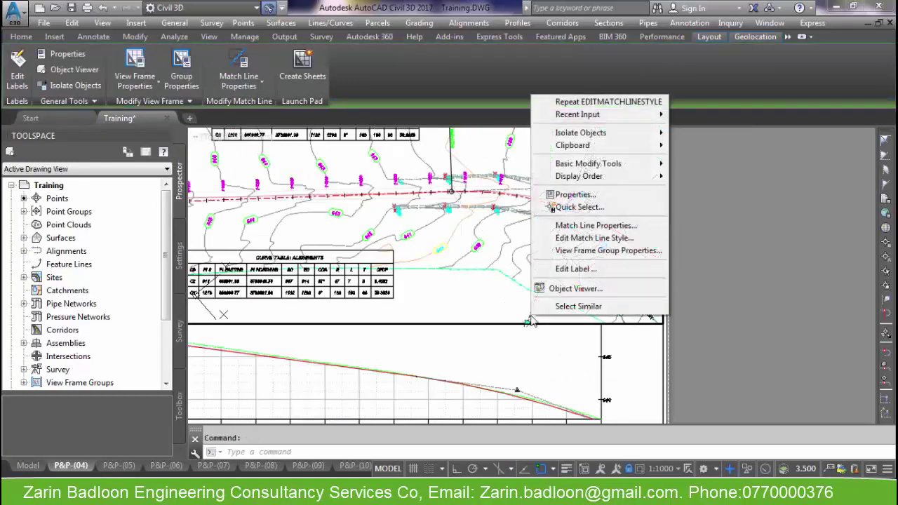
pyautogui.click(593, 238)
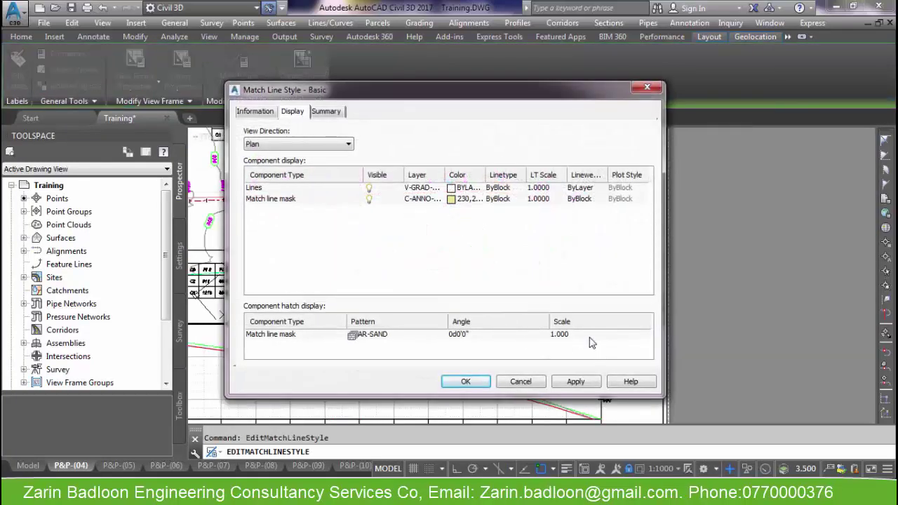
pyautogui.click(580, 335)
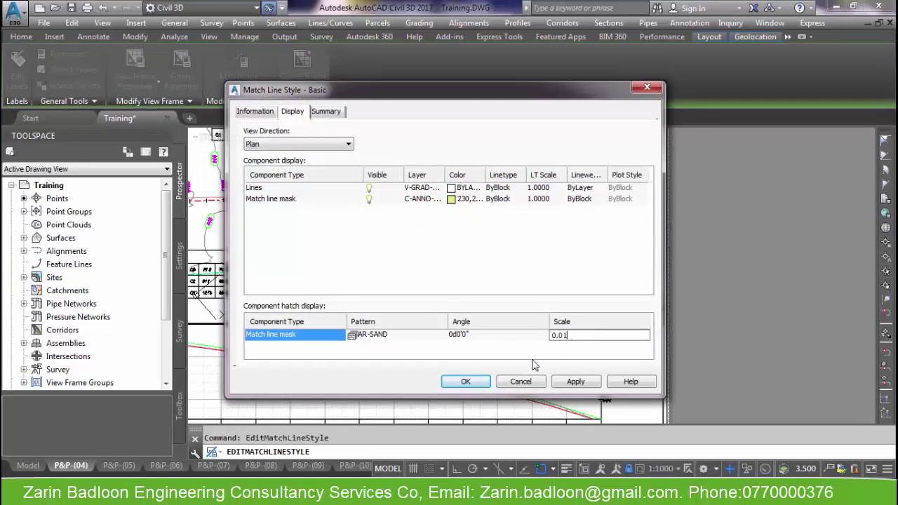
pyautogui.click(486, 384)
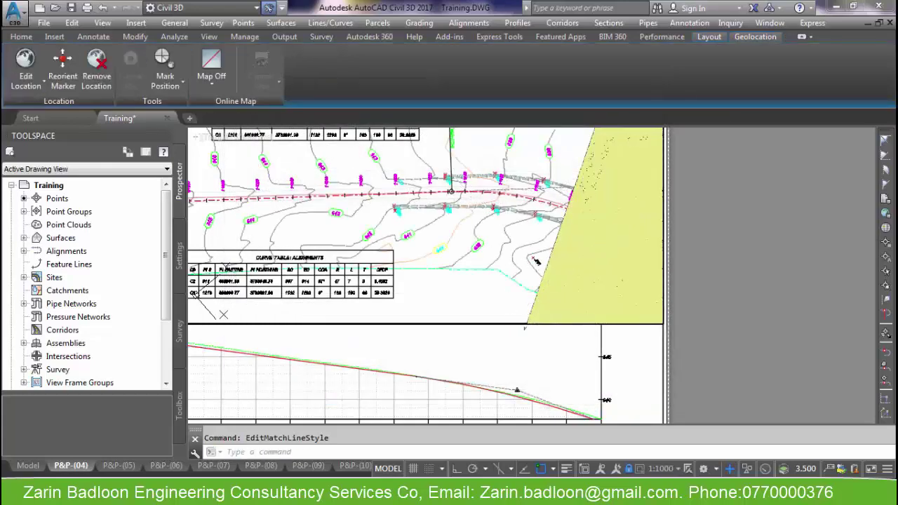
pyautogui.scroll(2, 535, 261)
pyautogui.scroll(2, 555, 287)
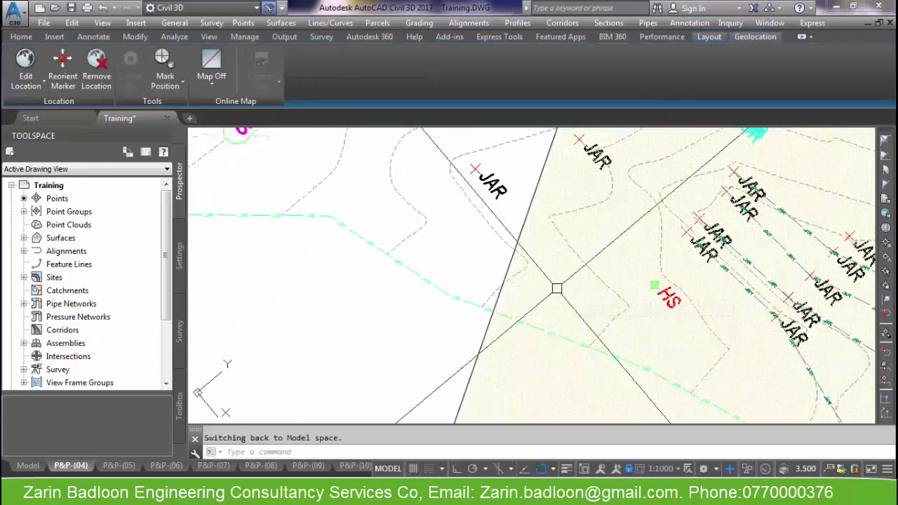
pyautogui.scroll(-5, 555, 287)
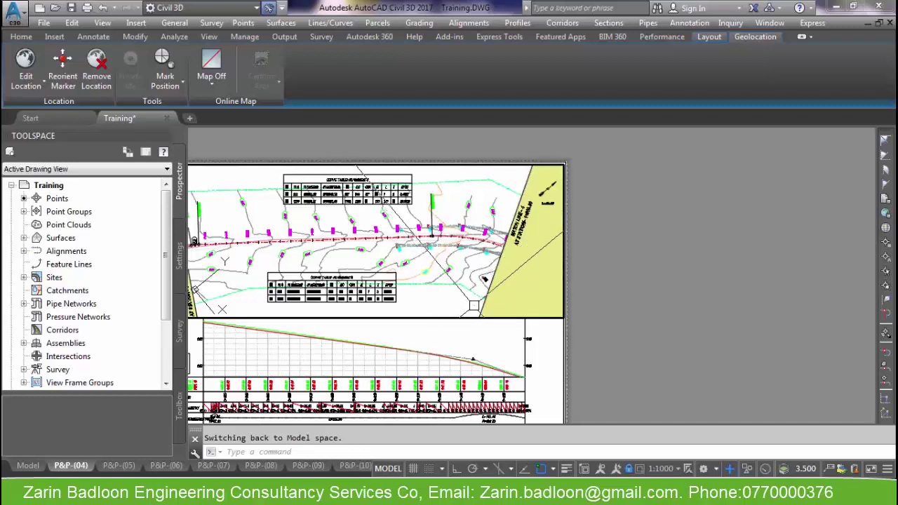
# Step: Set the match line mask's hatch scale to 0.1 in match line 4's Basic style and check the masked areas on the sheet
pyautogui.click(457, 304)
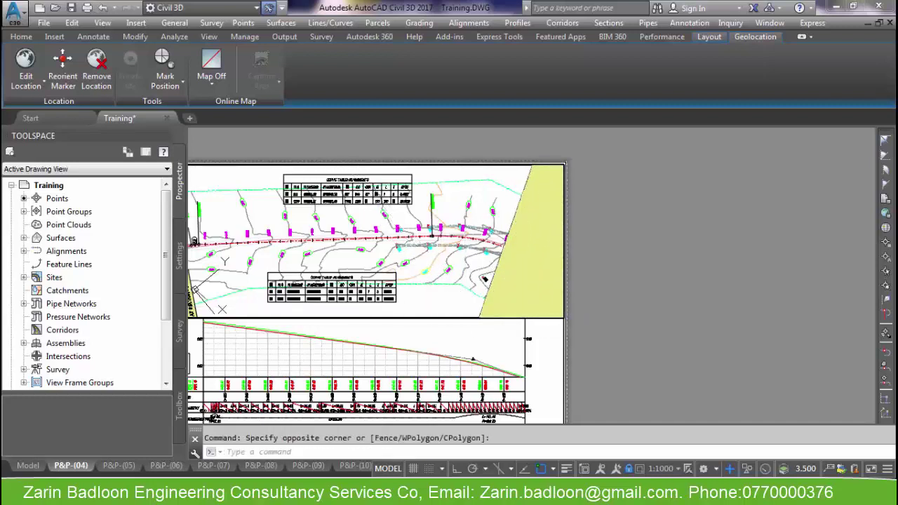
pyautogui.click(479, 311)
pyautogui.rightClick(480, 311)
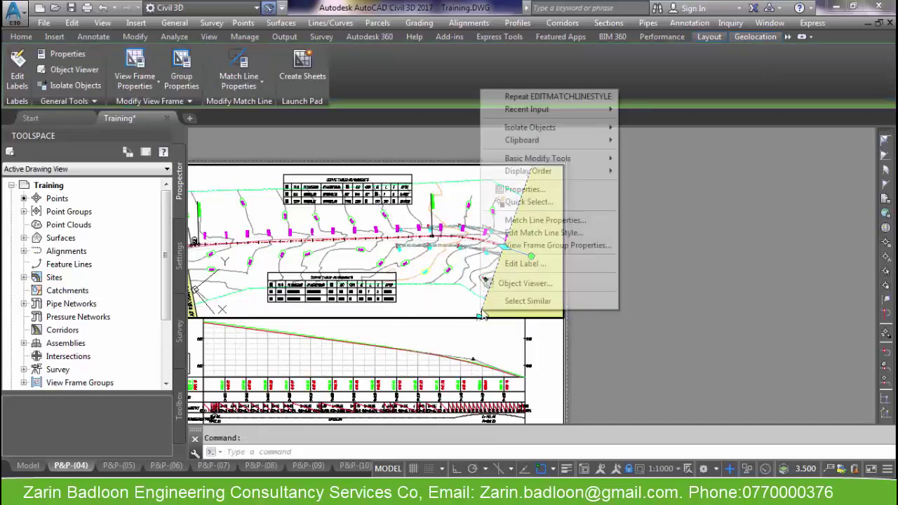
pyautogui.click(538, 237)
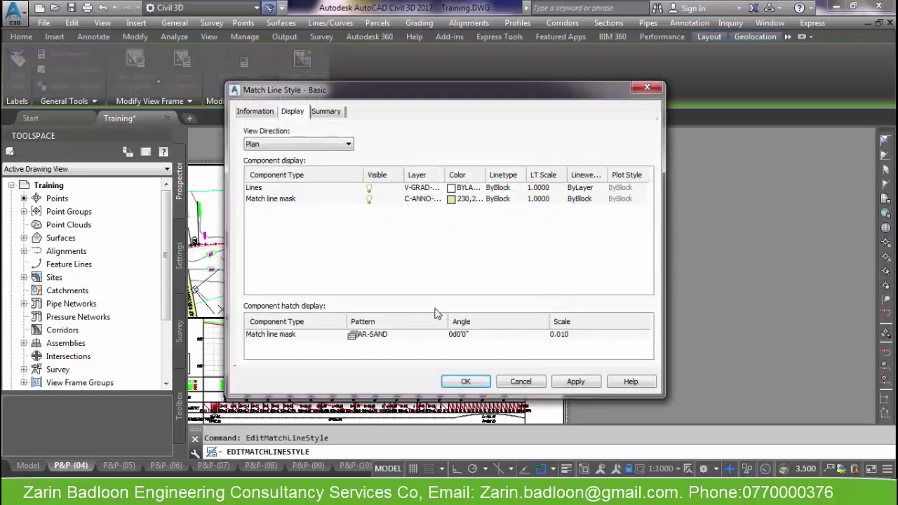
pyautogui.click(573, 336)
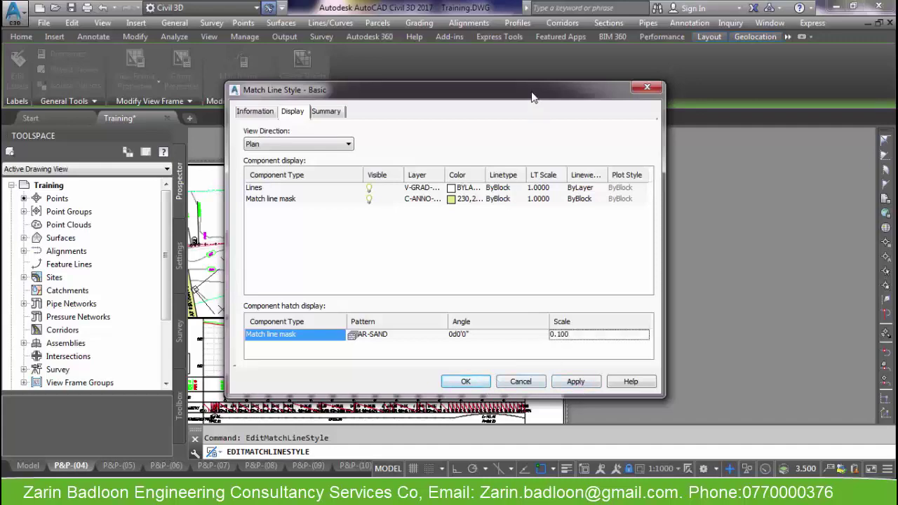
pyautogui.moveTo(532, 96); pyautogui.dragTo(628, 166)
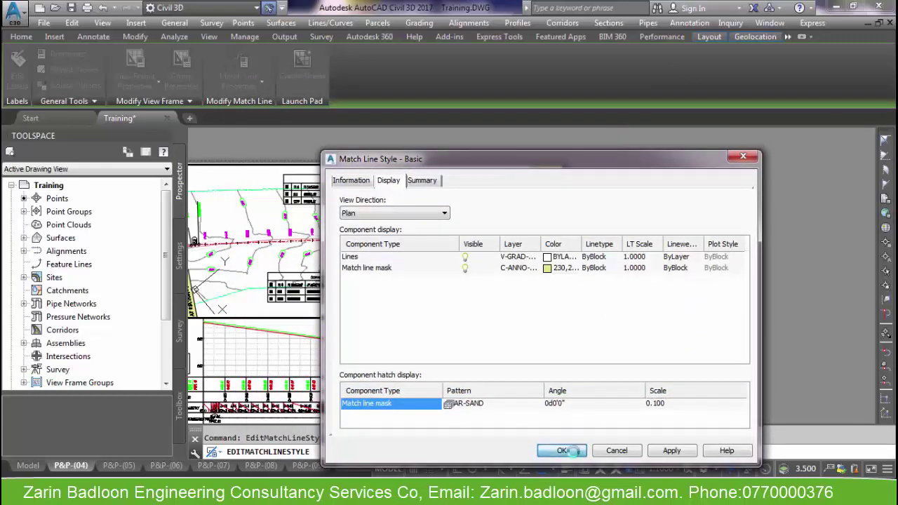
pyautogui.click(562, 451)
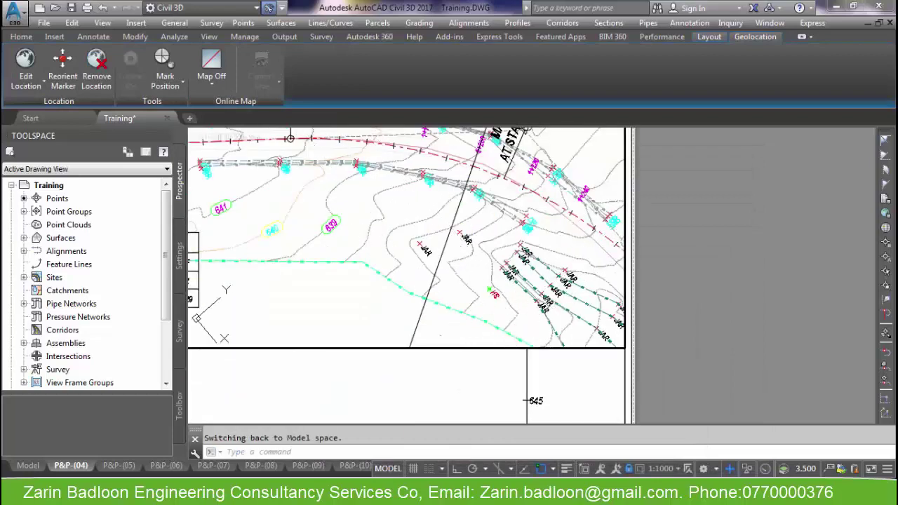
pyautogui.scroll(-3, 666, 269)
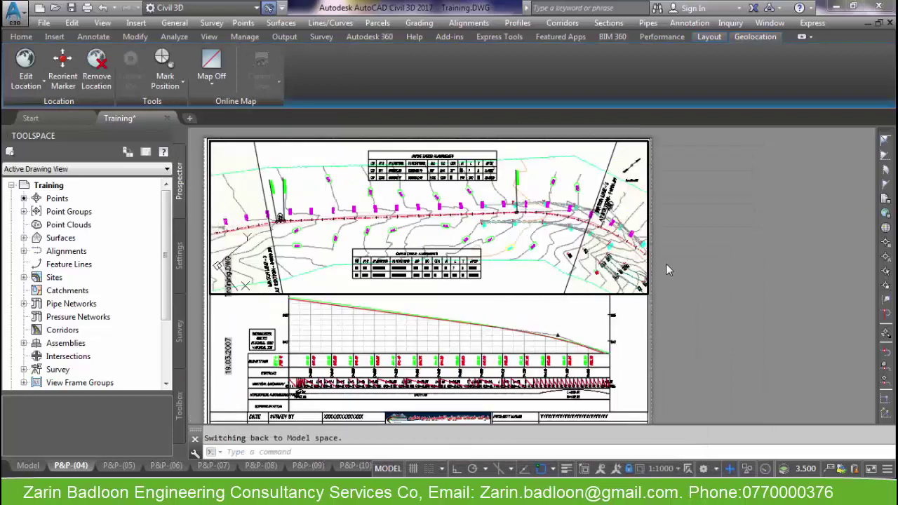
pyautogui.doubleClick(731, 245)
pyautogui.scroll(-5, 702, 254)
pyautogui.scroll(3, 701, 254)
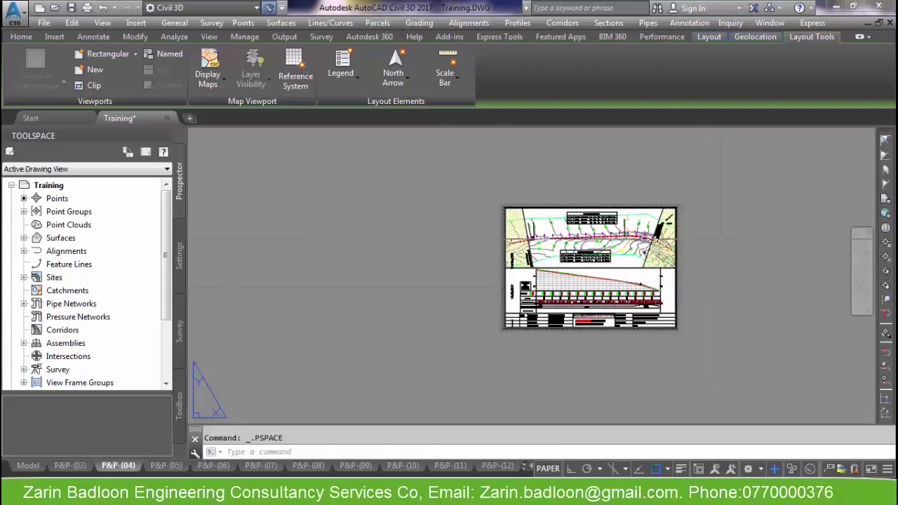
# Step: Change the match line mask color in match line 4's Basic style to the pale yellow true color 251,245,198
pyautogui.scroll(6, 649, 245)
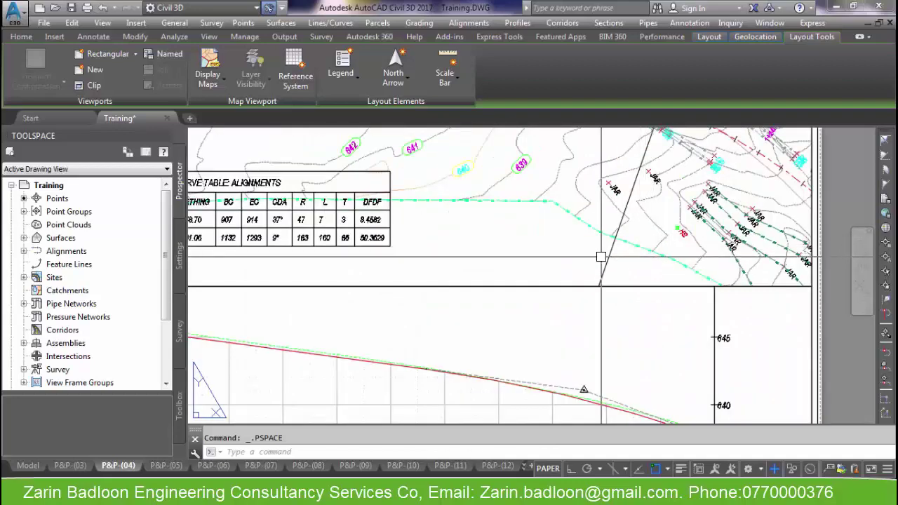
pyautogui.doubleClick(611, 255)
pyautogui.click(611, 254)
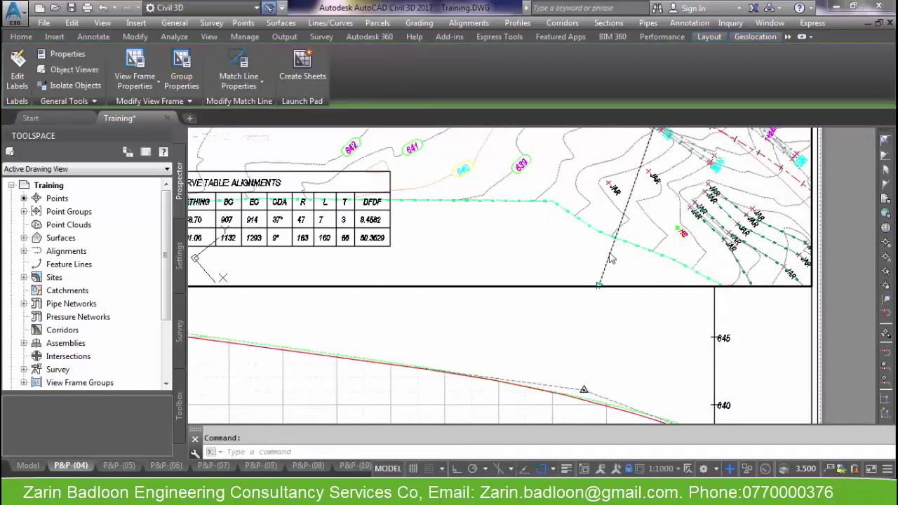
pyautogui.rightClick(610, 254)
pyautogui.click(672, 396)
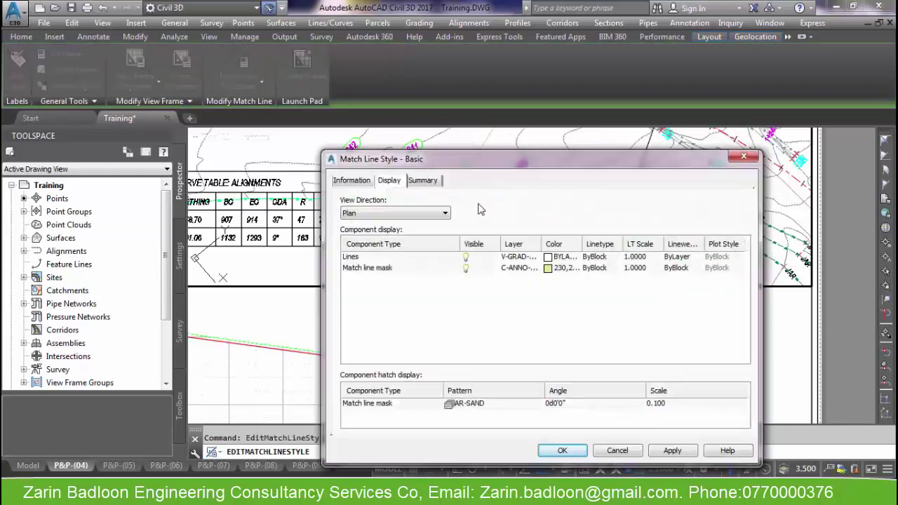
pyautogui.doubleClick(553, 272)
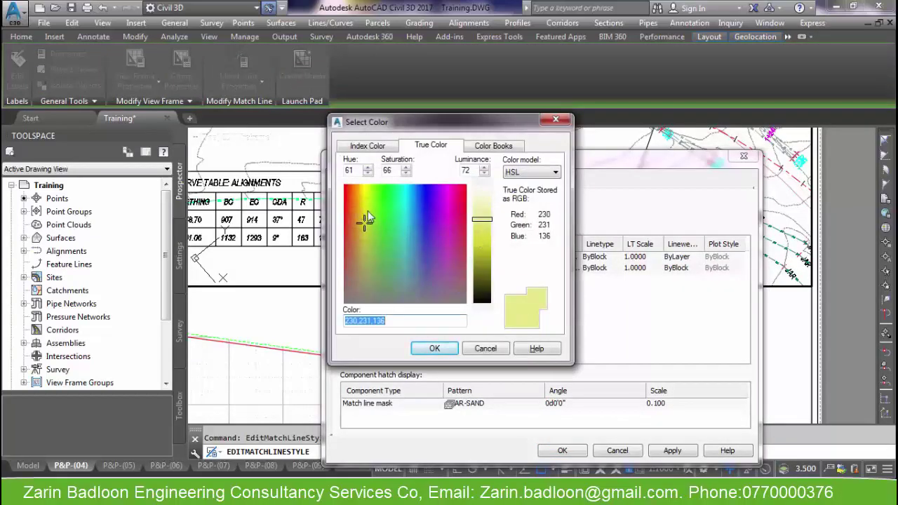
pyautogui.click(397, 204)
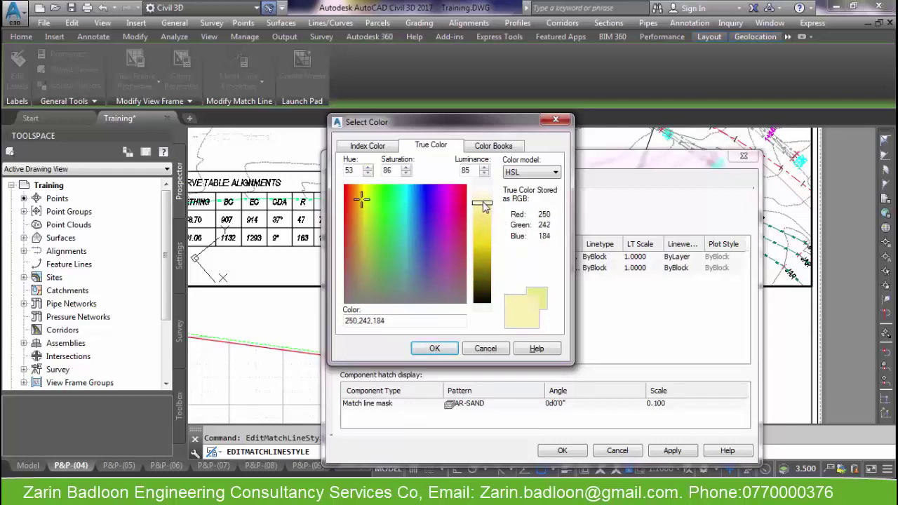
pyautogui.click(436, 349)
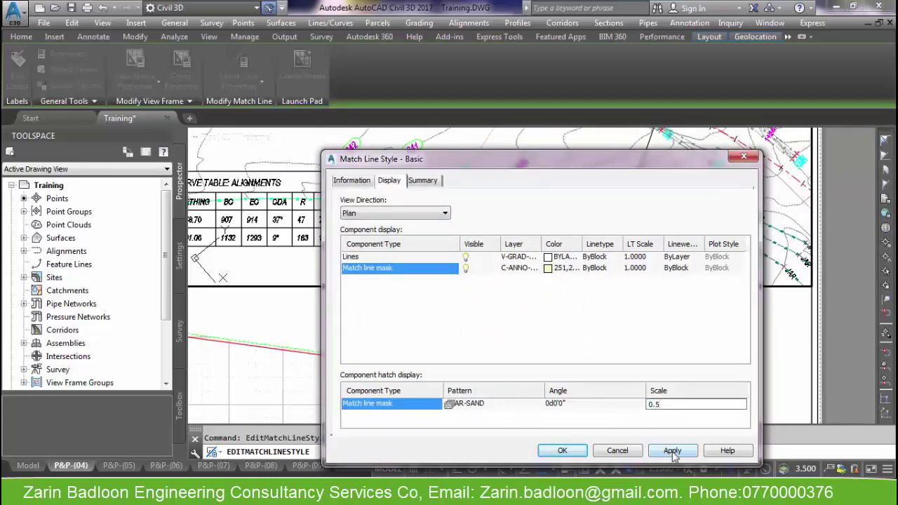
# Step: Set the match line mask's hatch scale to 0.5 in the Basic style and return to paper space to check the sheet
pyautogui.click(585, 450)
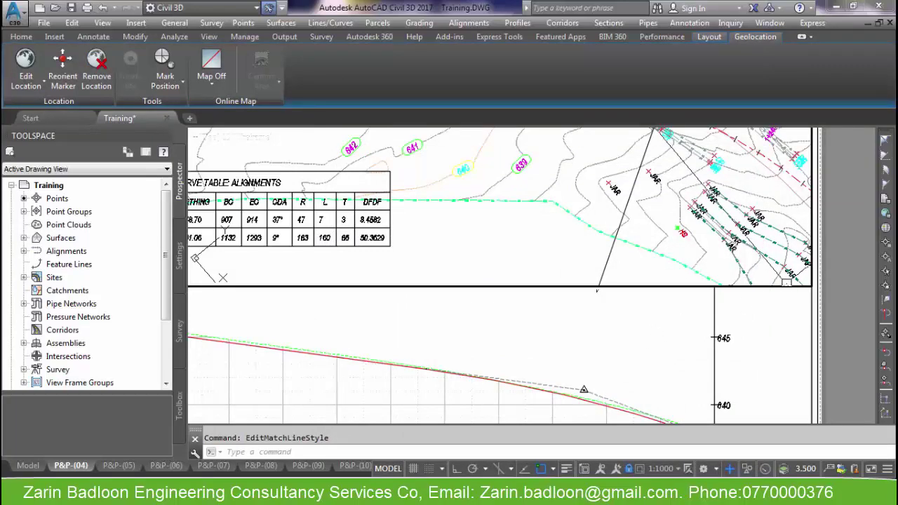
pyautogui.doubleClick(843, 240)
pyautogui.scroll(-5, 729, 277)
pyautogui.scroll(3, 645, 286)
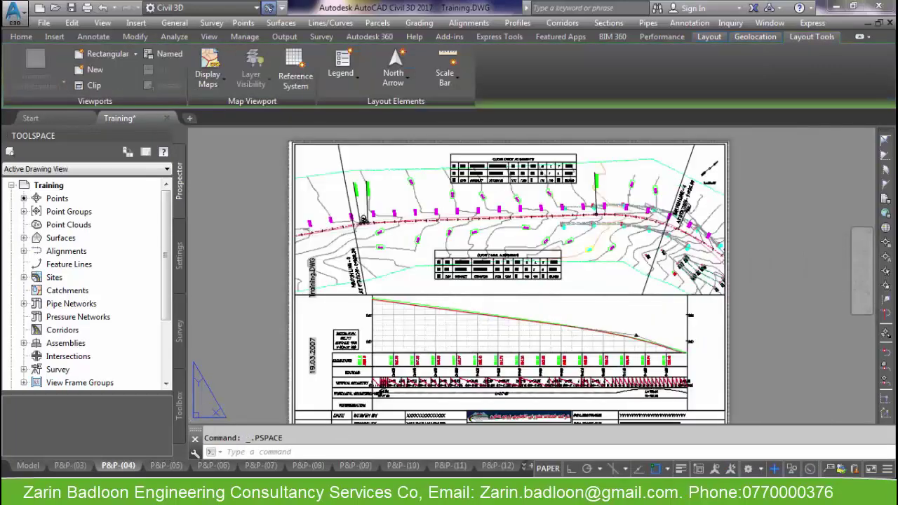
# Step: Set the match line mask's hatch scale to 0.05 in match line 4's Basic style and check the masked areas on the sheet
pyautogui.click(645, 286)
pyautogui.scroll(5, 646, 287)
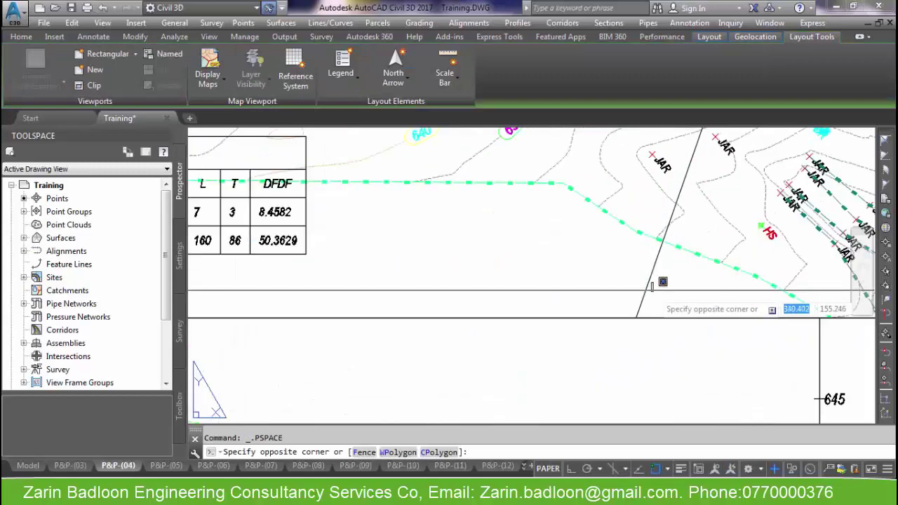
pyautogui.doubleClick(655, 274)
pyautogui.click(656, 274)
pyautogui.rightClick(655, 272)
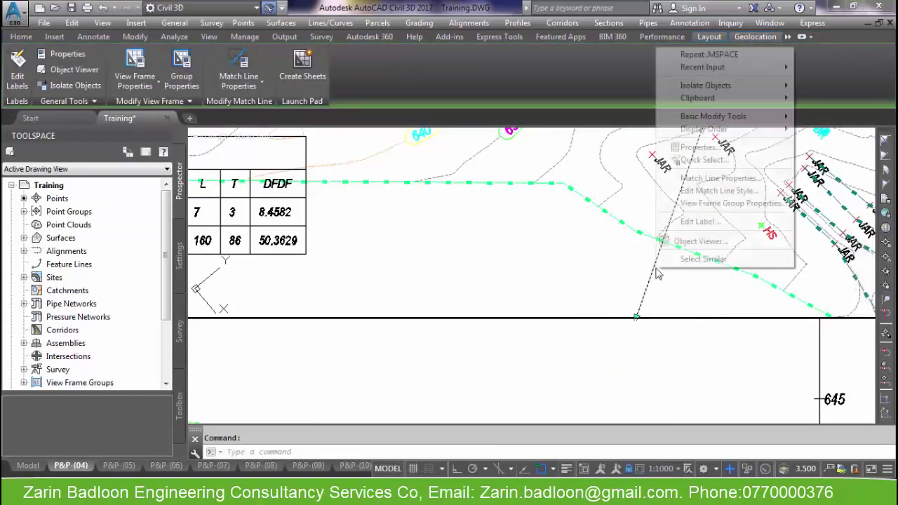
pyautogui.click(728, 191)
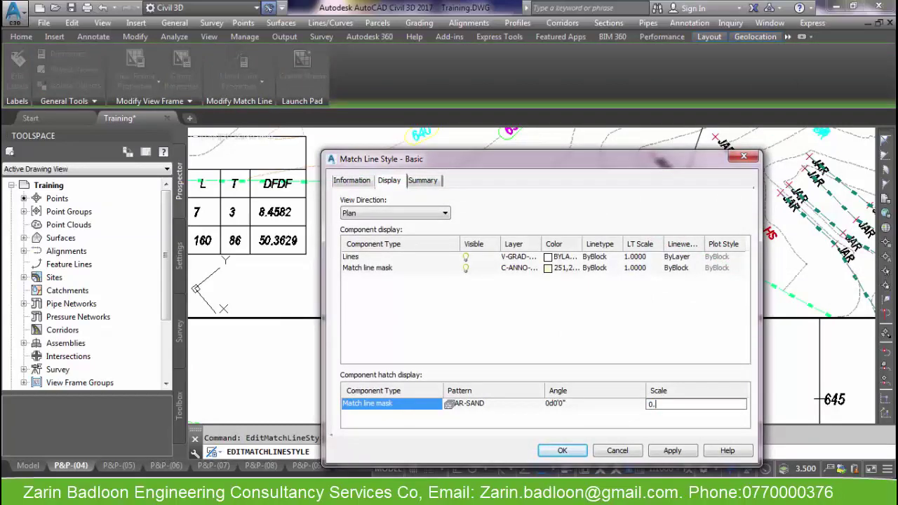
pyautogui.click(583, 452)
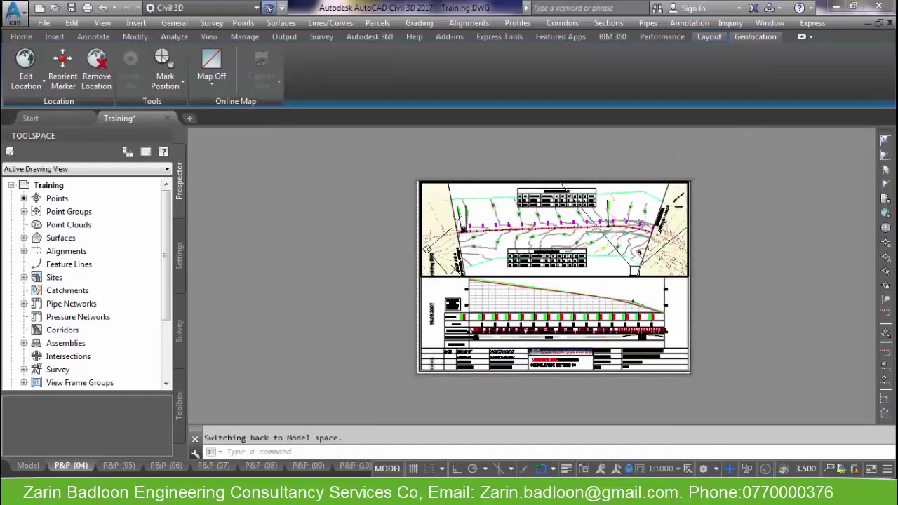
pyautogui.doubleClick(699, 249)
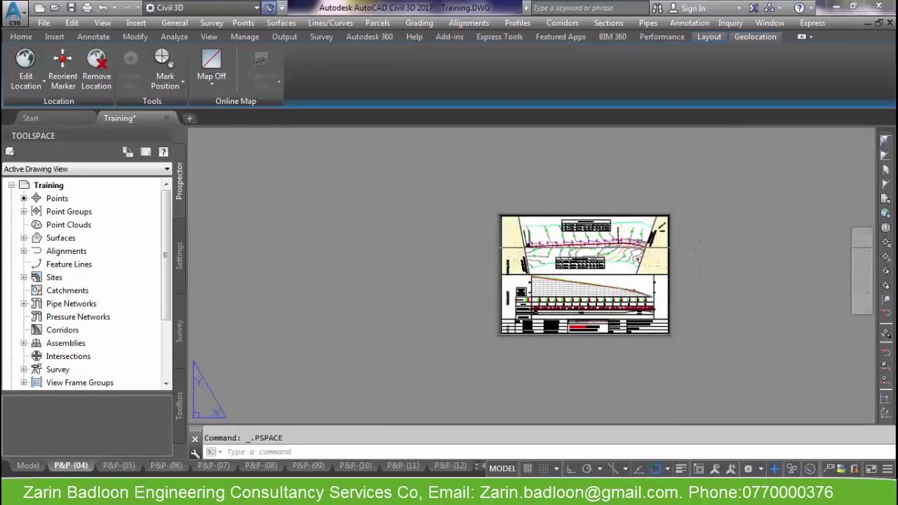
pyautogui.scroll(6, 654, 235)
pyautogui.scroll(-2, 654, 233)
pyautogui.scroll(5, 656, 239)
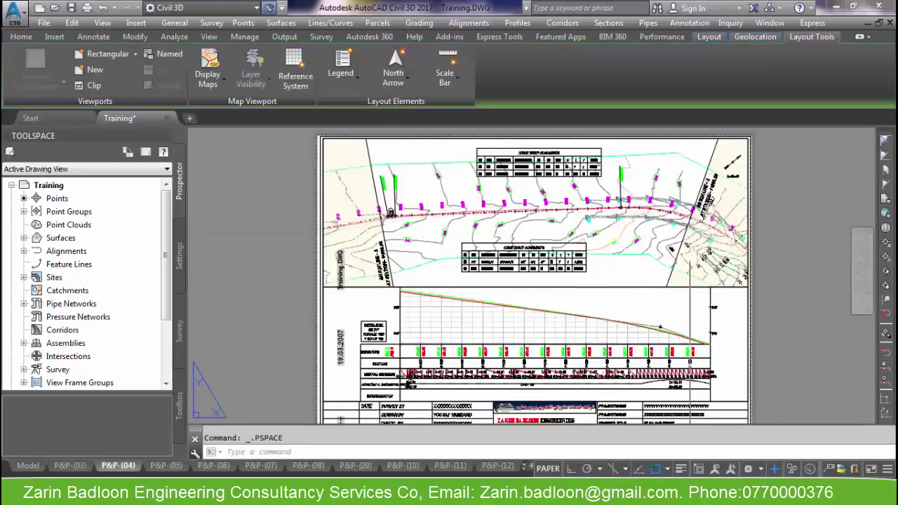
# Step: Change the match line mask's hatch pattern type to Solid Fill in match line 4's Basic style
pyautogui.click(663, 277)
pyautogui.doubleClick(777, 289)
pyautogui.click(663, 281)
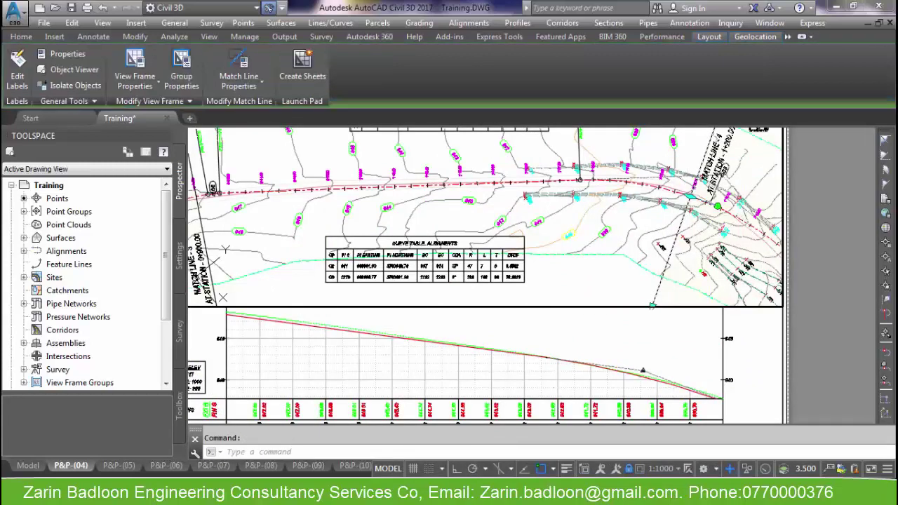
pyautogui.rightClick(660, 286)
pyautogui.click(720, 211)
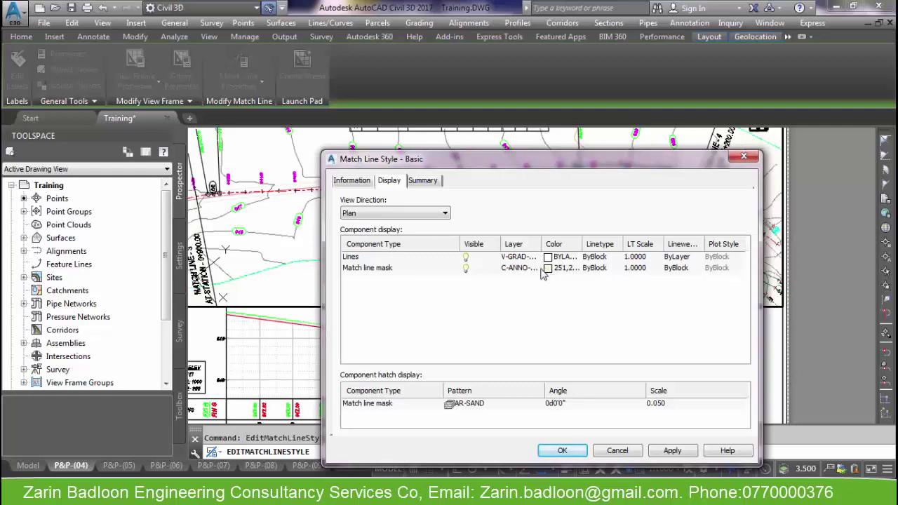
pyautogui.click(517, 408)
pyautogui.click(539, 280)
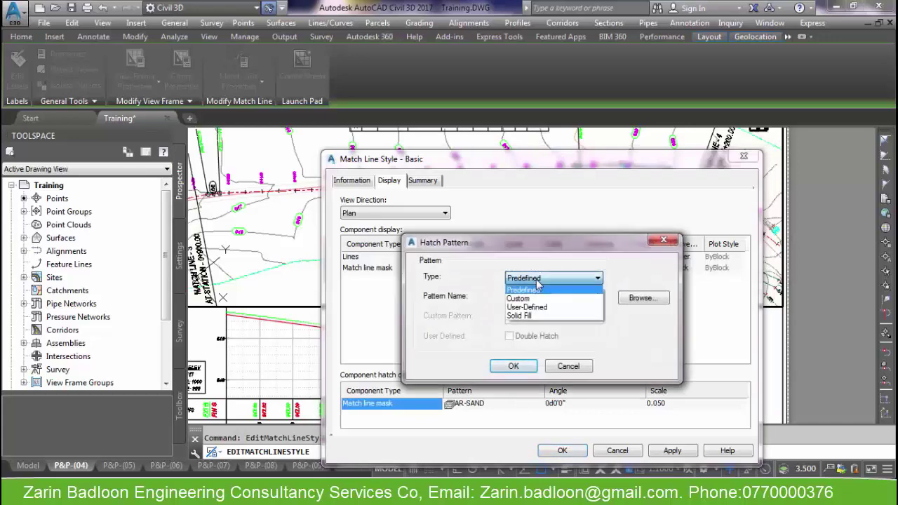
pyautogui.click(519, 315)
pyautogui.click(514, 365)
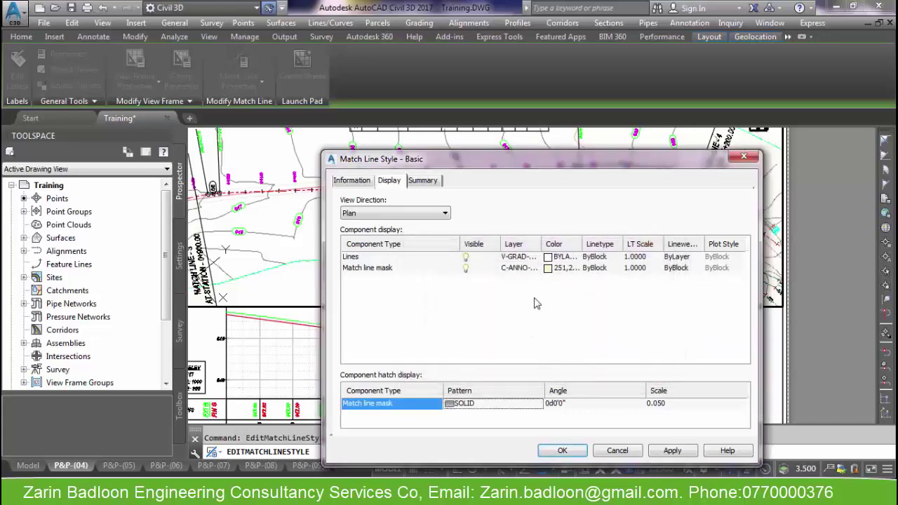
# Step: Set the match line mask color to ByLayer, apply the Basic style, and check the solid mask on the sheet in paper space
pyautogui.click(550, 258)
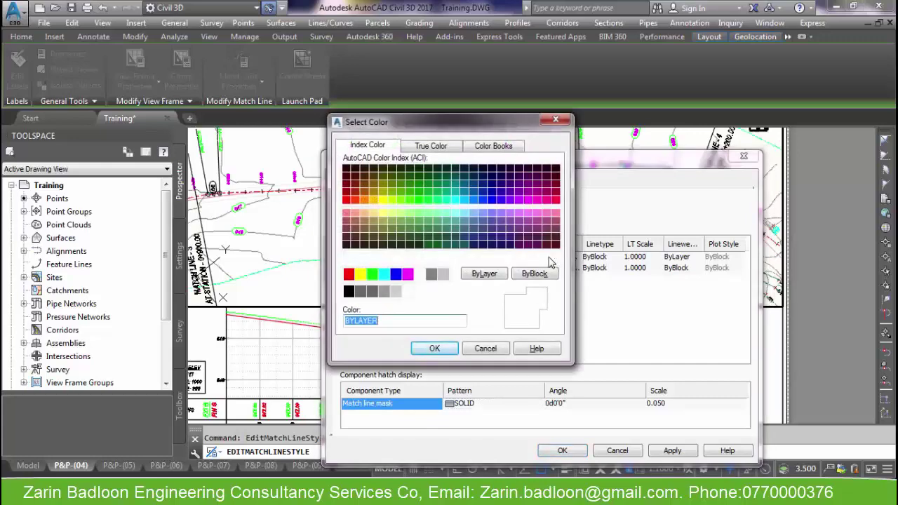
pyautogui.click(435, 348)
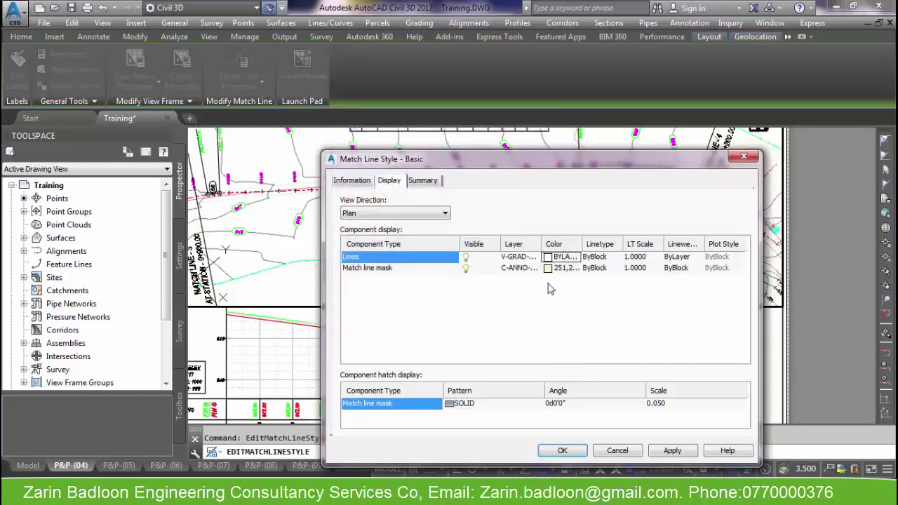
pyautogui.click(547, 269)
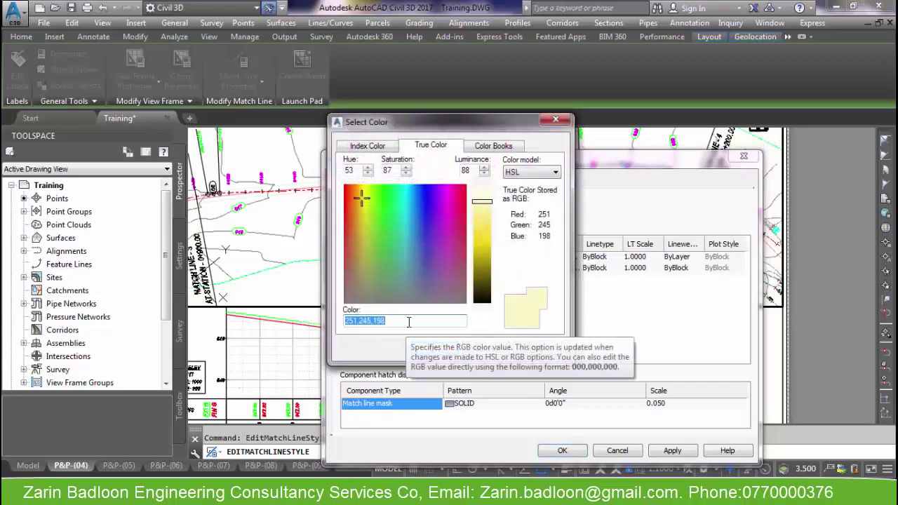
pyautogui.click(368, 319)
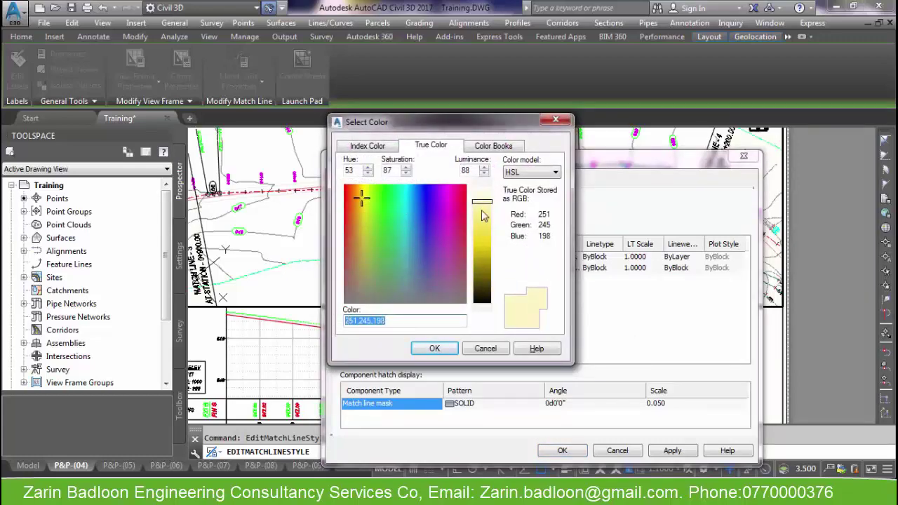
pyautogui.click(368, 146)
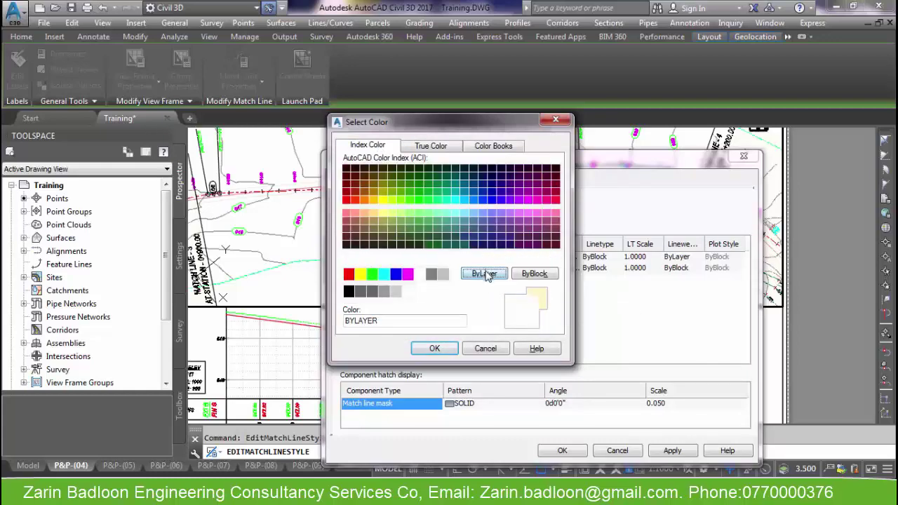
pyautogui.click(435, 349)
pyautogui.click(565, 450)
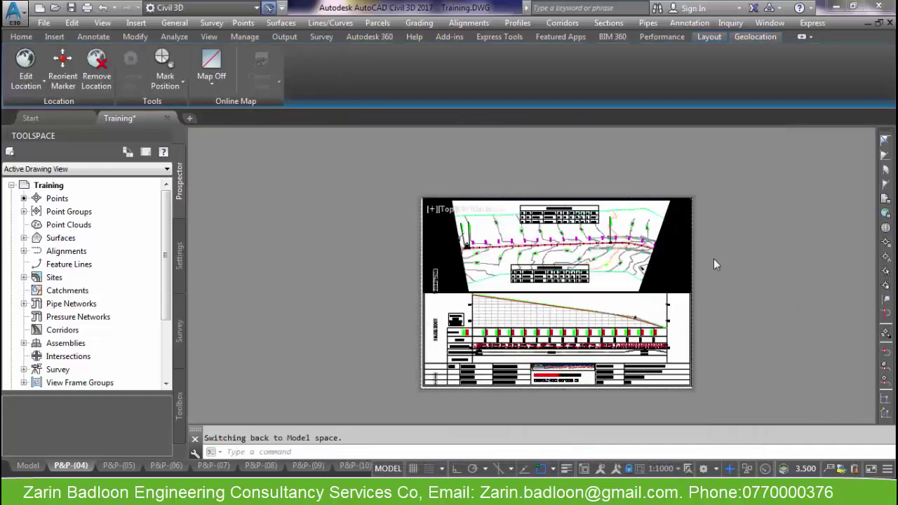
pyautogui.doubleClick(713, 258)
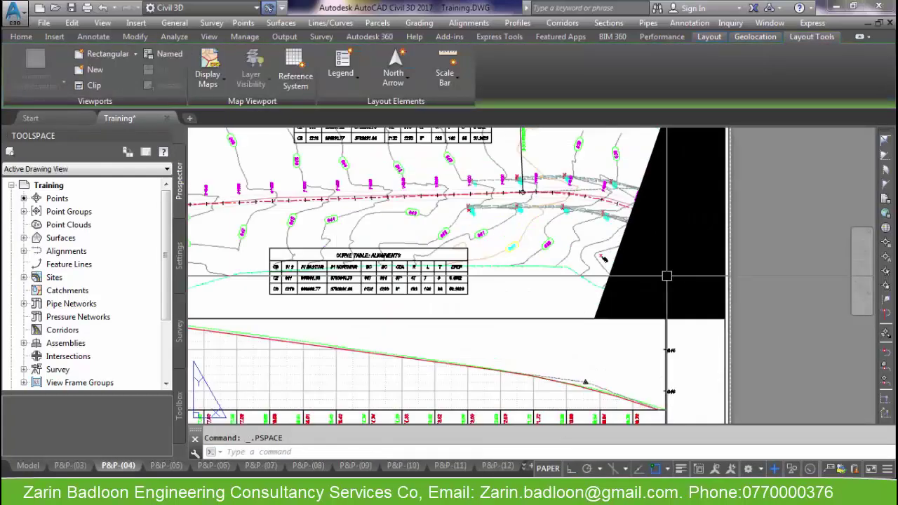
pyautogui.scroll(-3, 667, 276)
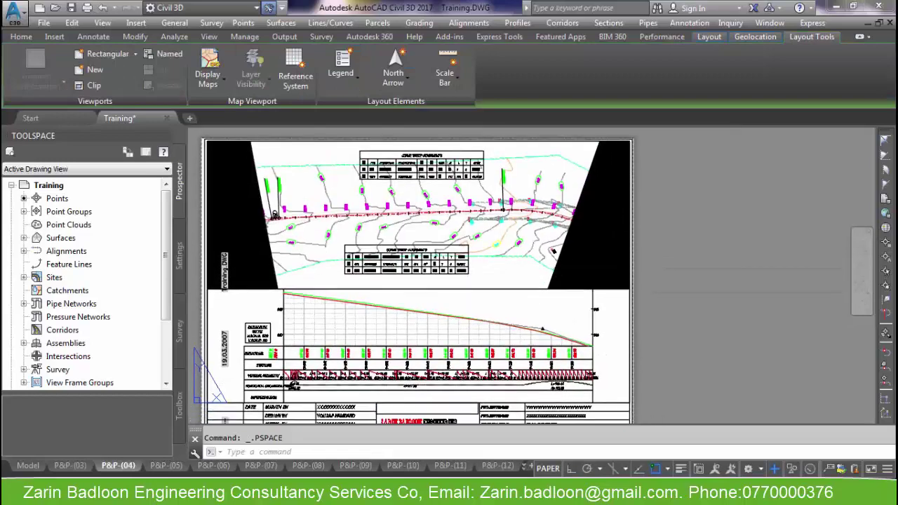
pyautogui.press('Escape')
pyautogui.click(691, 284)
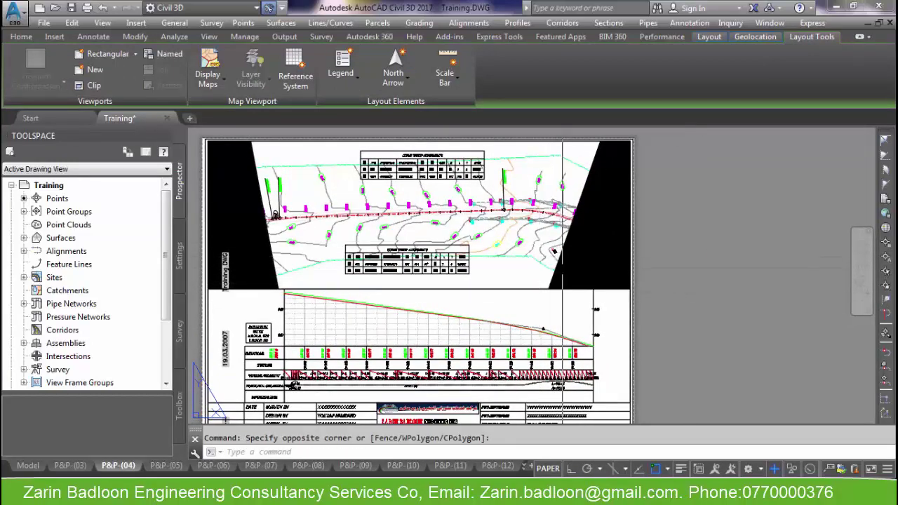
# Step: Turn off the match line mask's visibility in the Basic match line style and return to paper space to check sheet P&P-(04)
pyautogui.scroll(4, 554, 282)
pyautogui.doubleClick(555, 282)
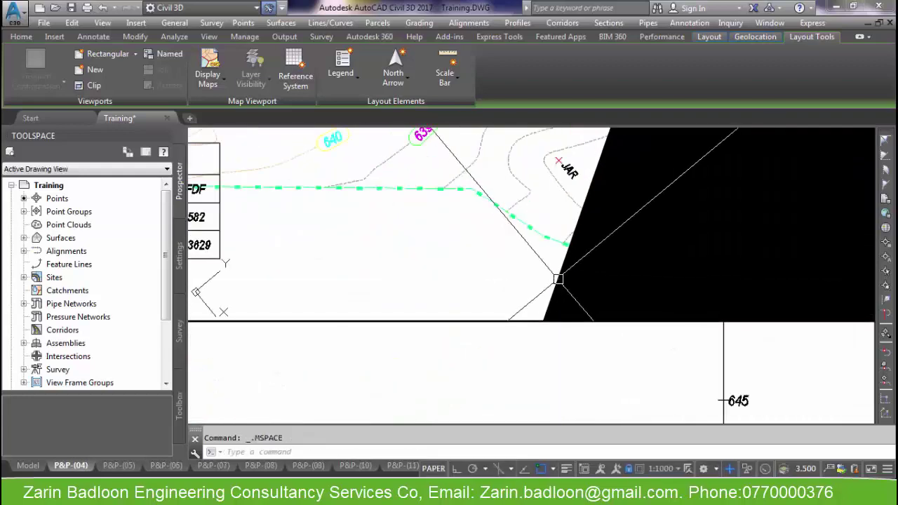
pyautogui.click(554, 282)
pyautogui.rightClick(558, 281)
pyautogui.click(623, 203)
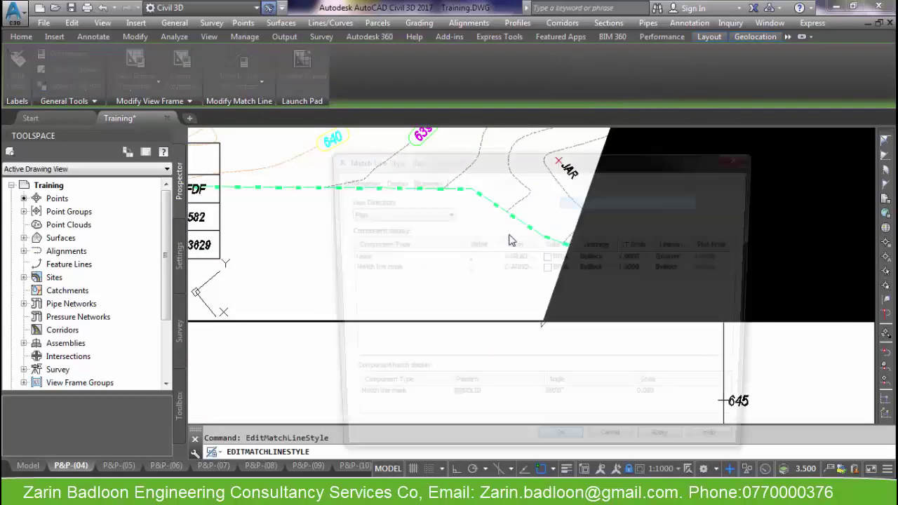
pyautogui.click(468, 270)
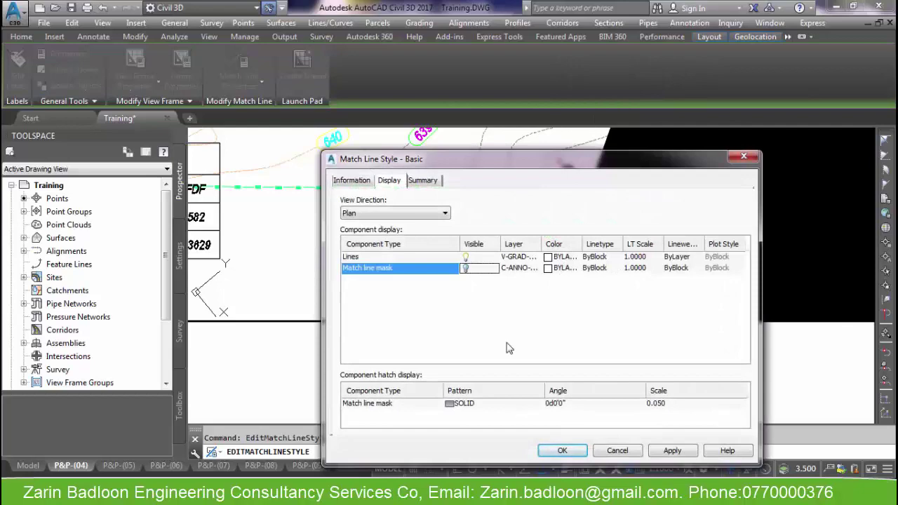
pyautogui.click(562, 450)
pyautogui.press('Escape')
pyautogui.doubleClick(723, 246)
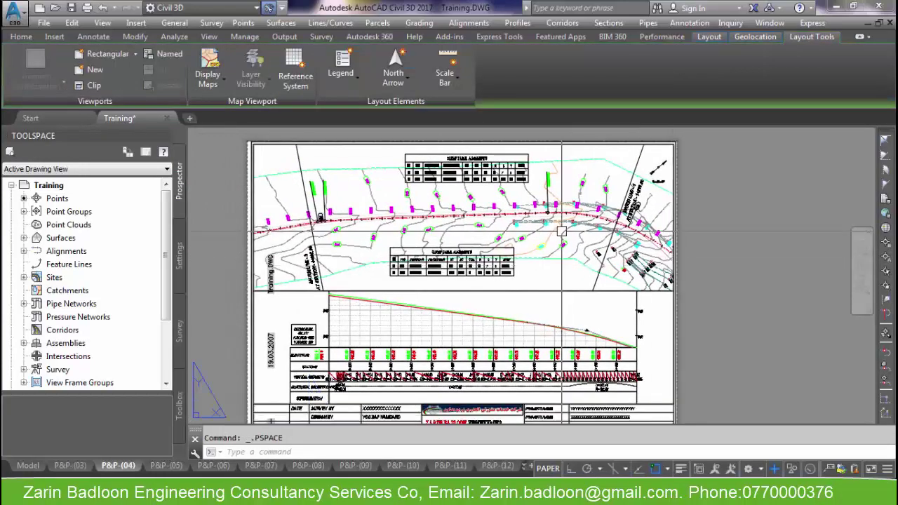
pyautogui.scroll(-5, 562, 230)
pyautogui.scroll(3, 437, 226)
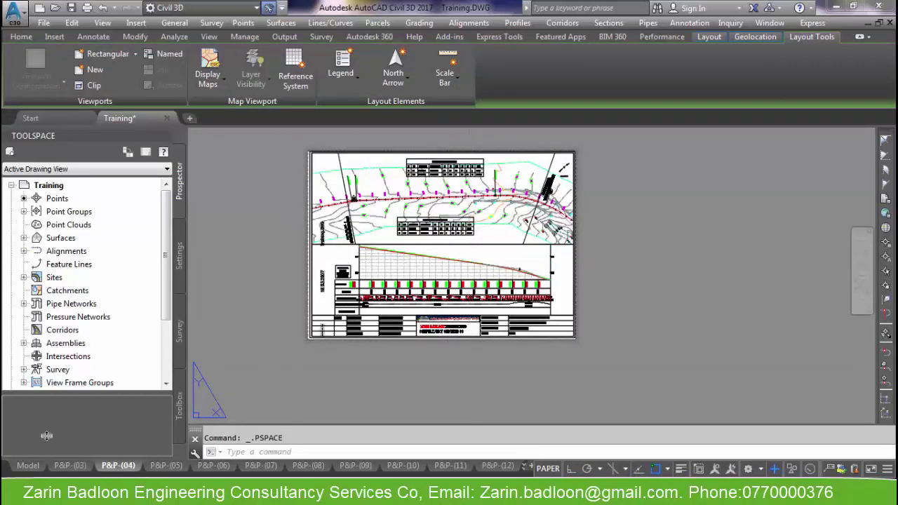
# Step: Switch to model space and compare the full-road profile view with the unlabelled profile views made for the sheets
pyautogui.click(28, 466)
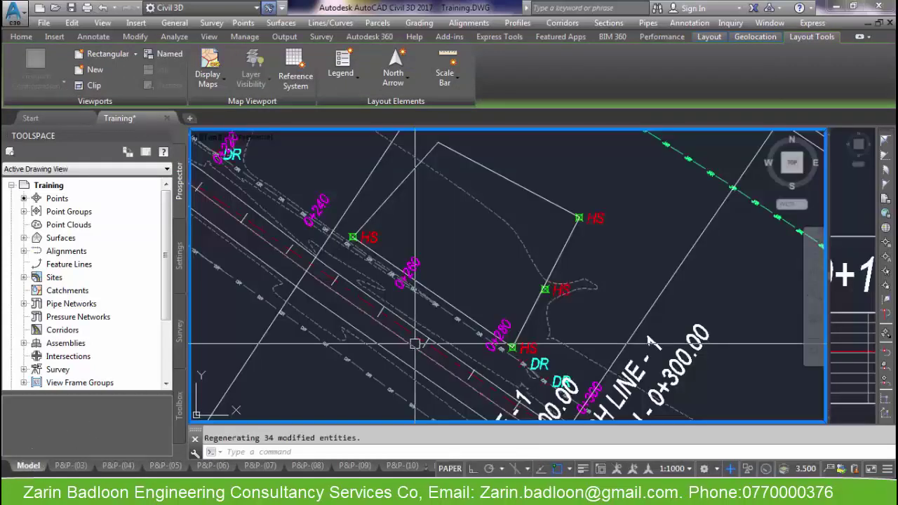
pyautogui.scroll(-5, 311, 324)
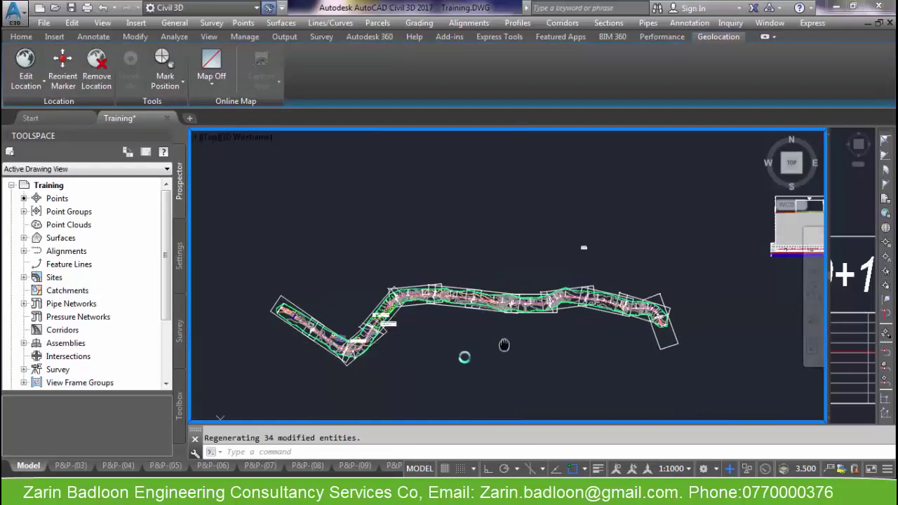
pyautogui.moveTo(465, 357); pyautogui.dragTo(431, 327, button='middle')
pyautogui.scroll(-5, 548, 311)
pyautogui.scroll(8, 548, 311)
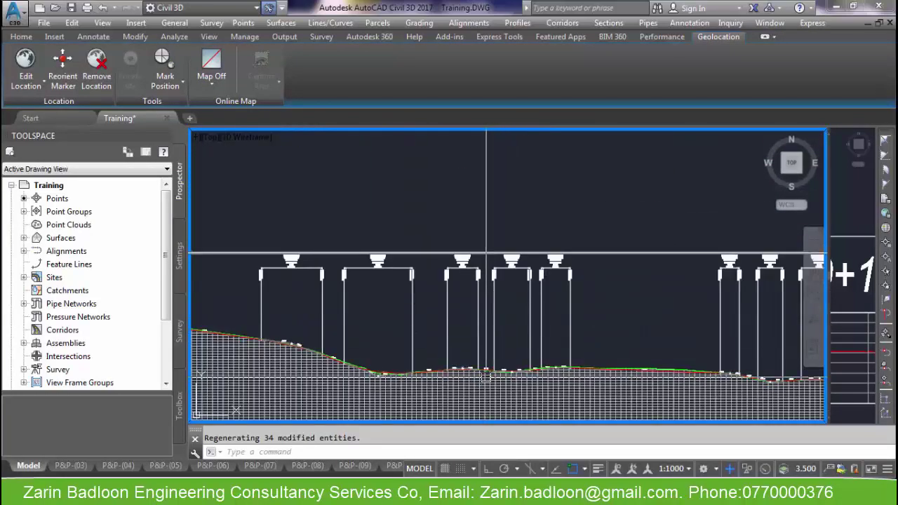
pyautogui.scroll(2, 484, 393)
pyautogui.scroll(-3, 528, 214)
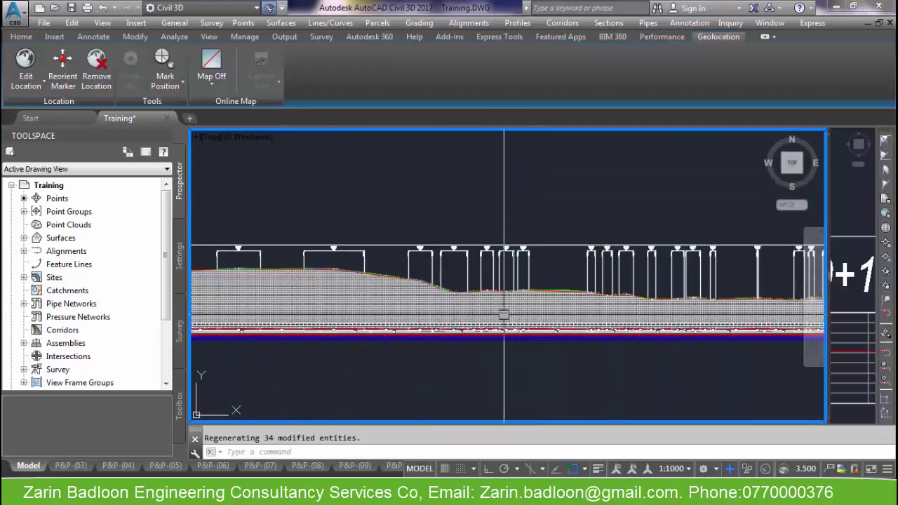
pyautogui.scroll(-4, 501, 301)
pyautogui.scroll(10, 659, 170)
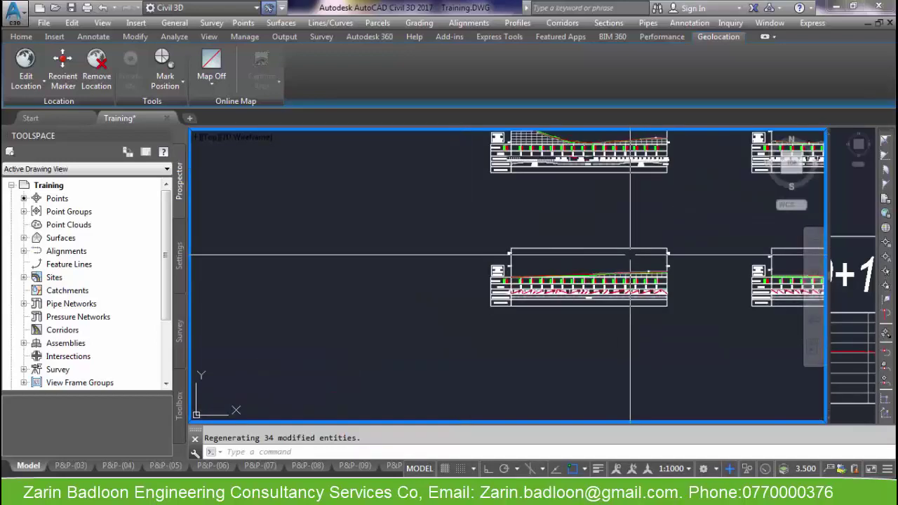
pyautogui.click(571, 287)
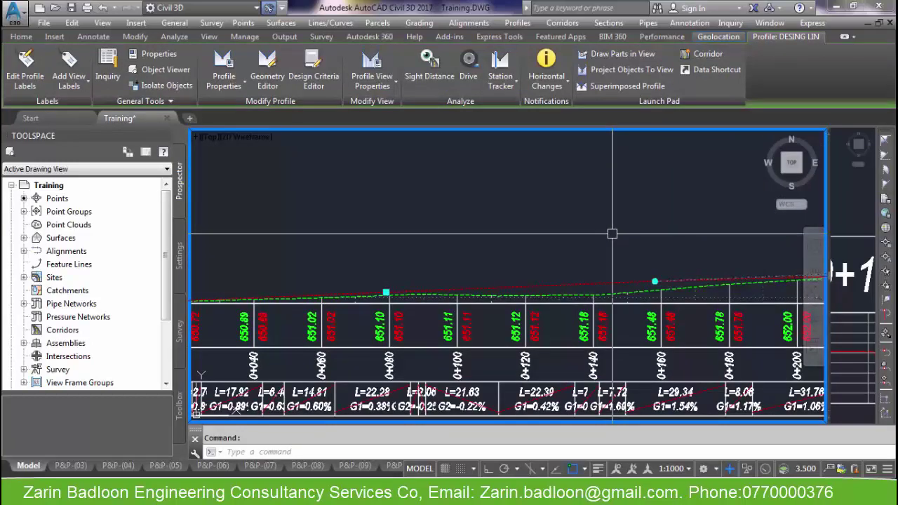
pyautogui.press('Escape')
pyautogui.scroll(-5, 663, 232)
pyautogui.scroll(-2, 551, 224)
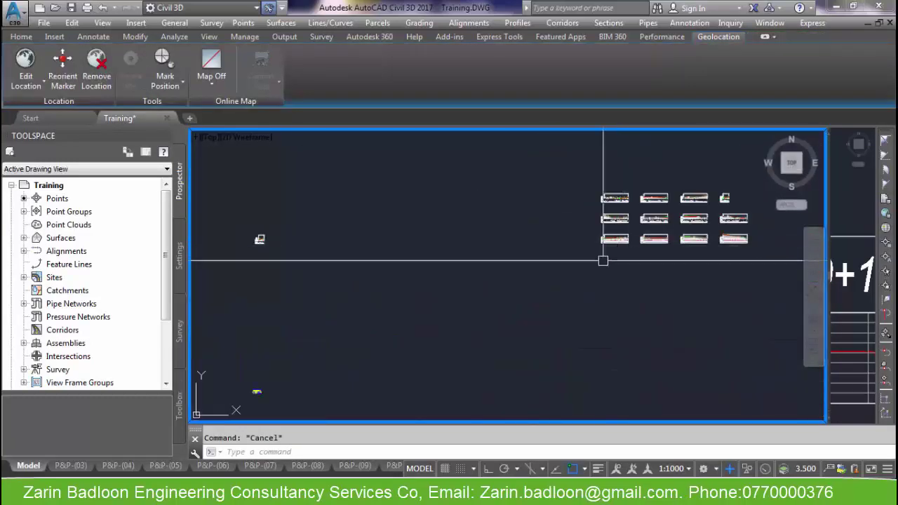
# Step: Save the labels of the design profile in the full-road profile view as a new profile label set named ZBECS
pyautogui.scroll(6, 477, 285)
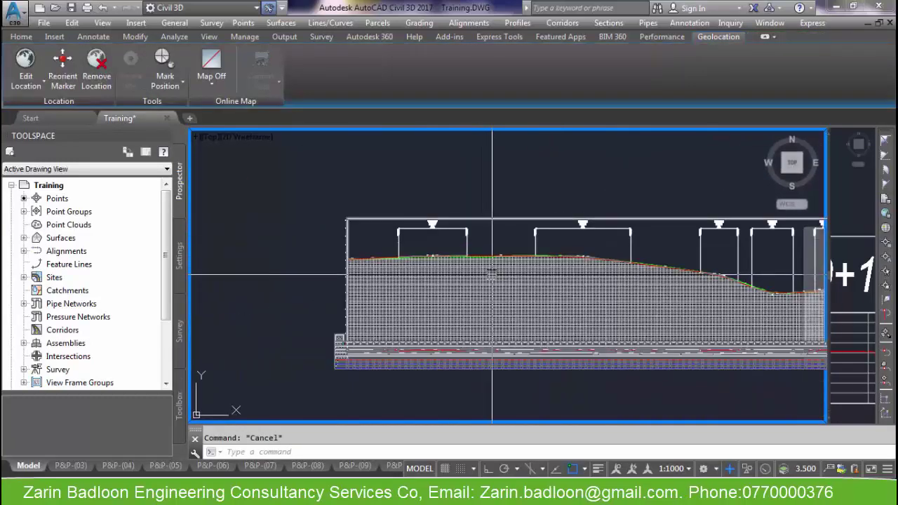
pyautogui.scroll(6, 491, 275)
pyautogui.scroll(5, 612, 284)
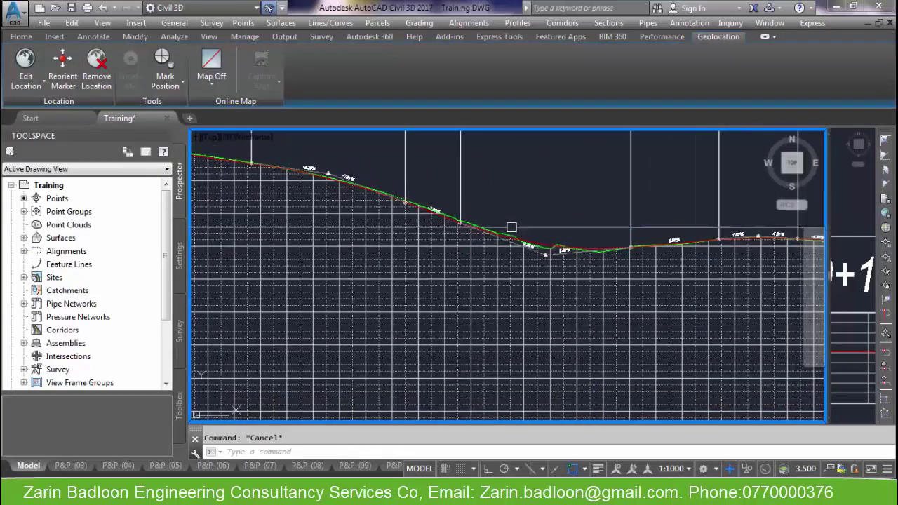
pyautogui.click(580, 275)
pyautogui.rightClick(579, 275)
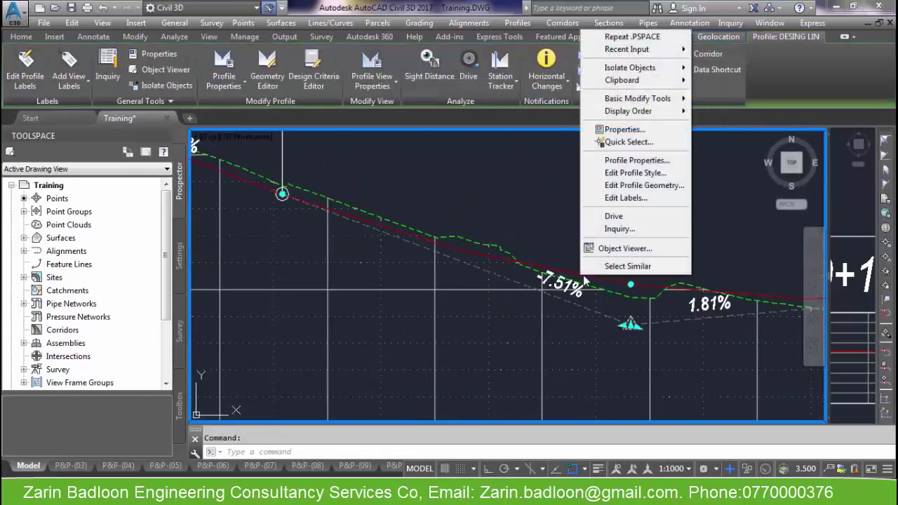
pyautogui.click(622, 200)
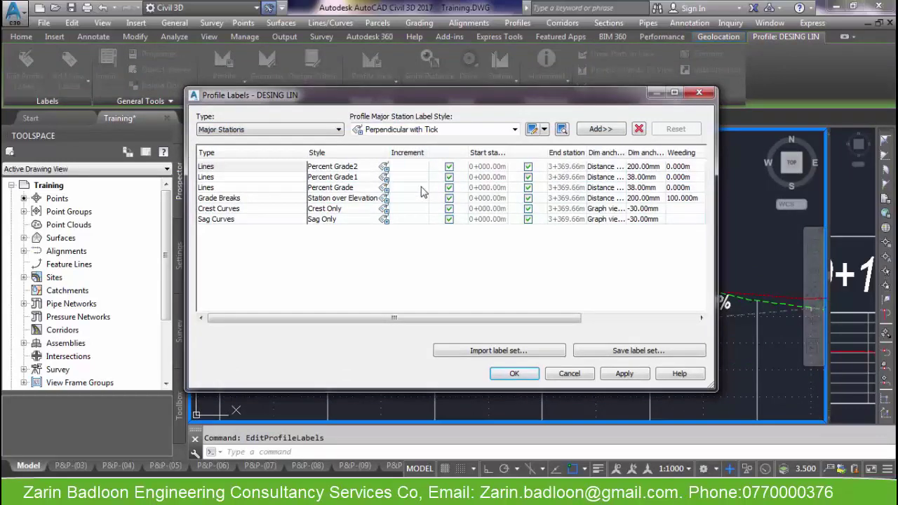
pyautogui.click(638, 350)
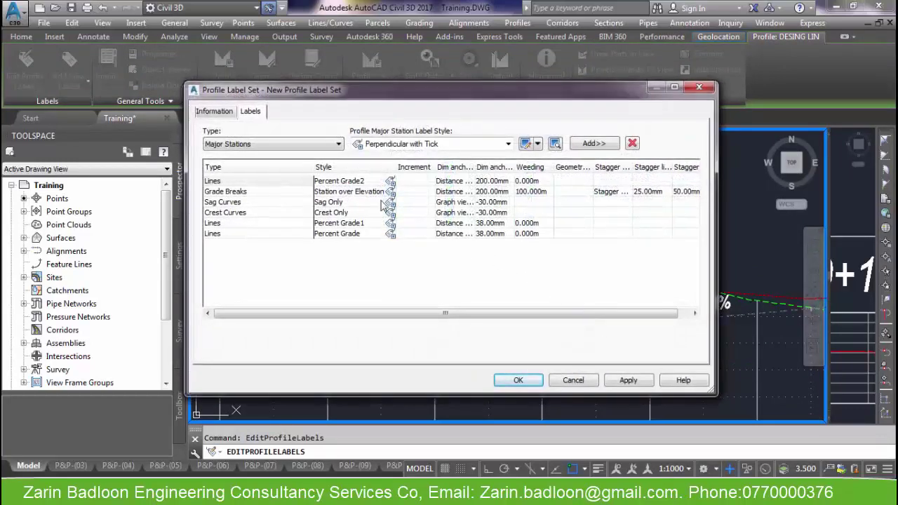
pyautogui.click(214, 112)
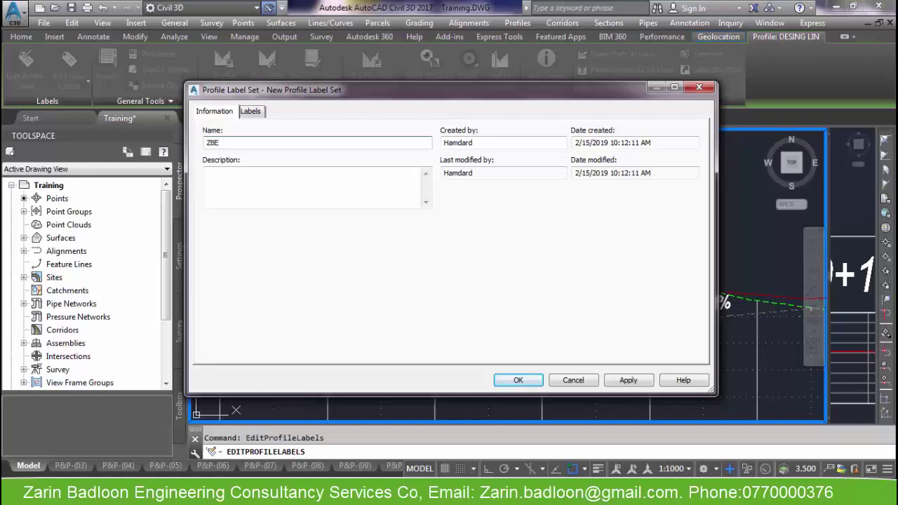
pyautogui.click(254, 111)
pyautogui.click(517, 379)
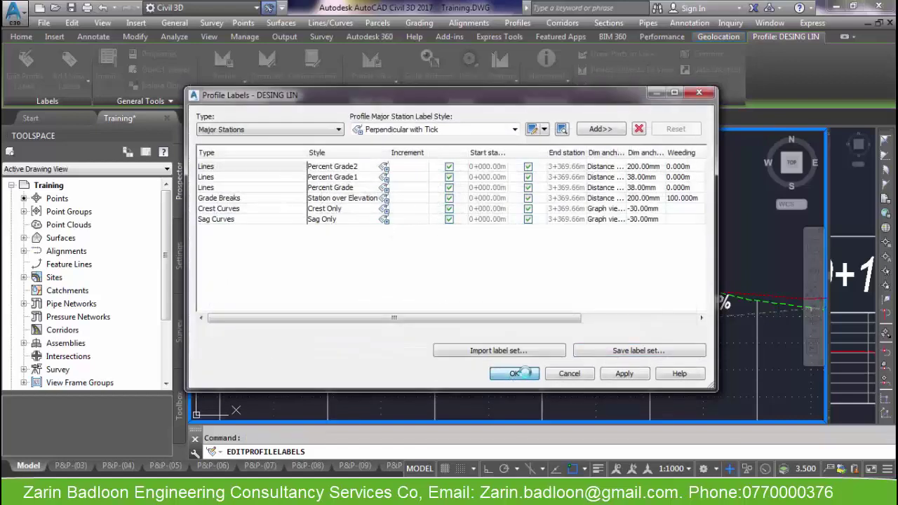
pyautogui.click(516, 374)
# Step: Import the ZBECS label set into the design profile of the first sheet profile view and apply it
pyautogui.scroll(-5, 337, 354)
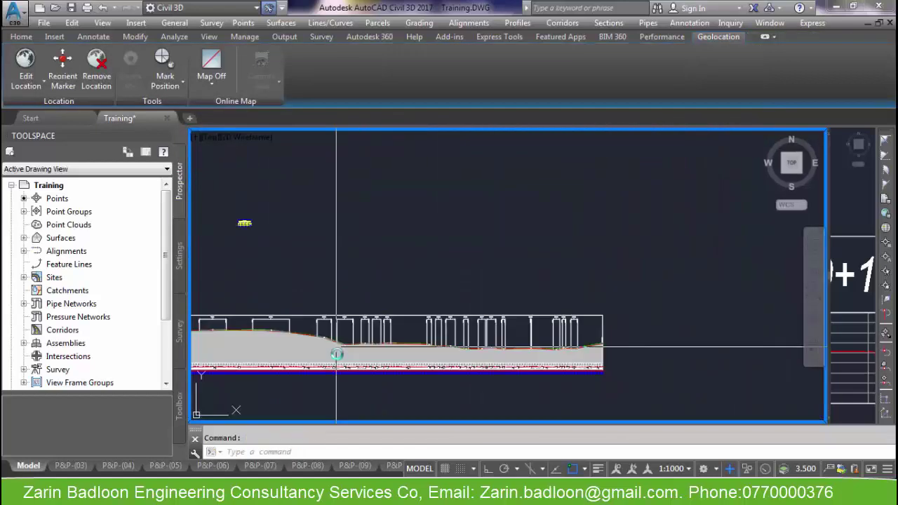
pyautogui.scroll(6, 533, 309)
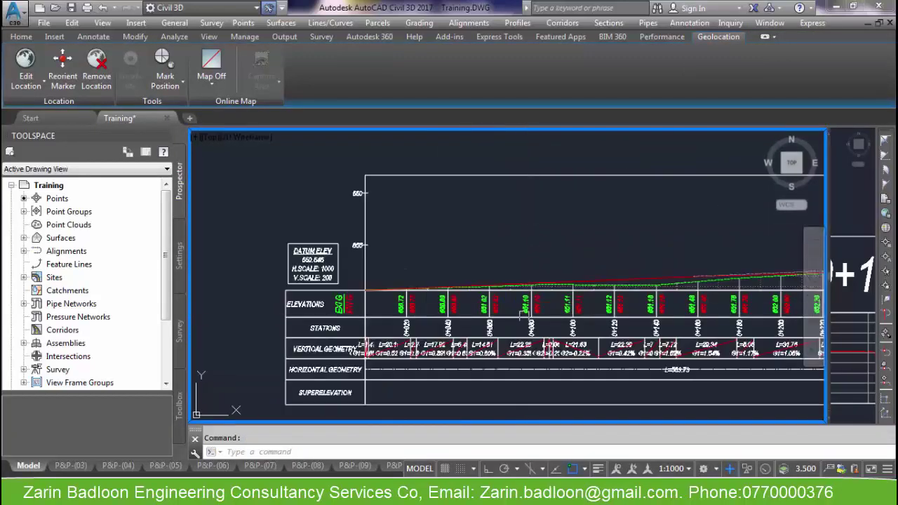
pyautogui.click(694, 277)
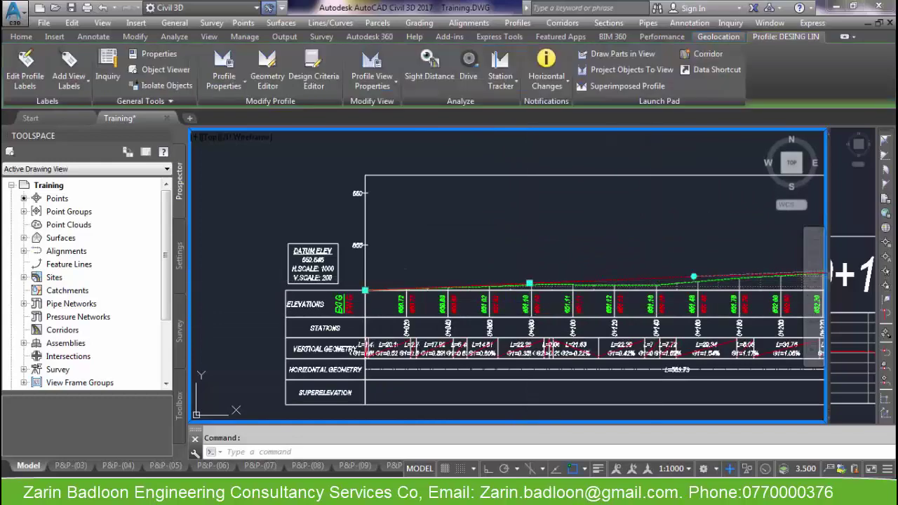
pyautogui.rightClick(686, 278)
pyautogui.click(691, 200)
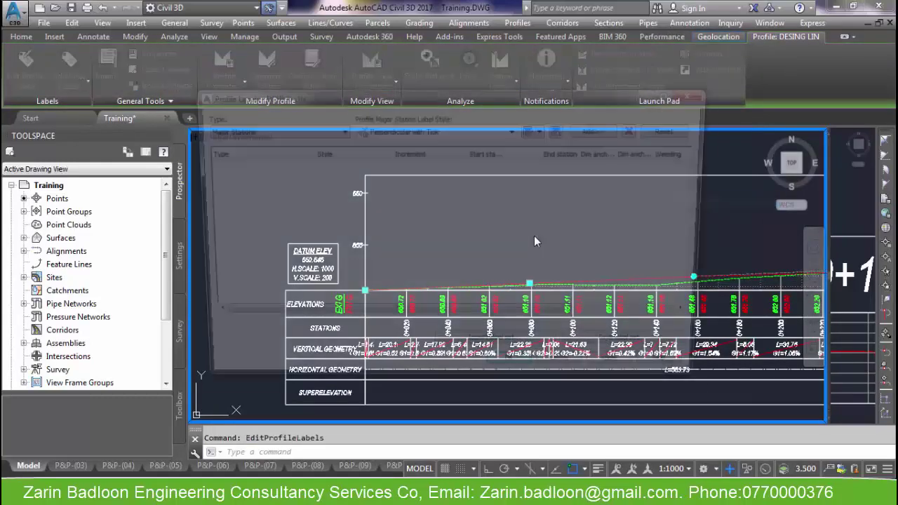
pyautogui.click(517, 353)
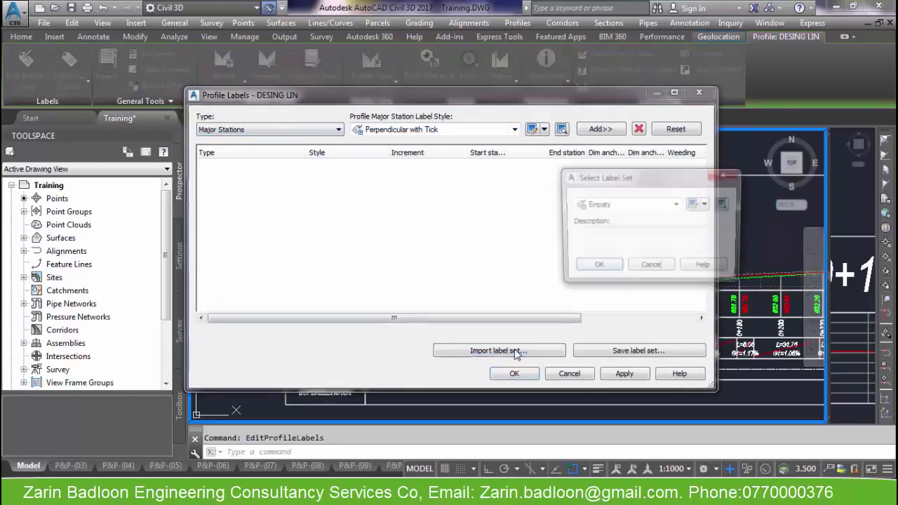
pyautogui.click(614, 205)
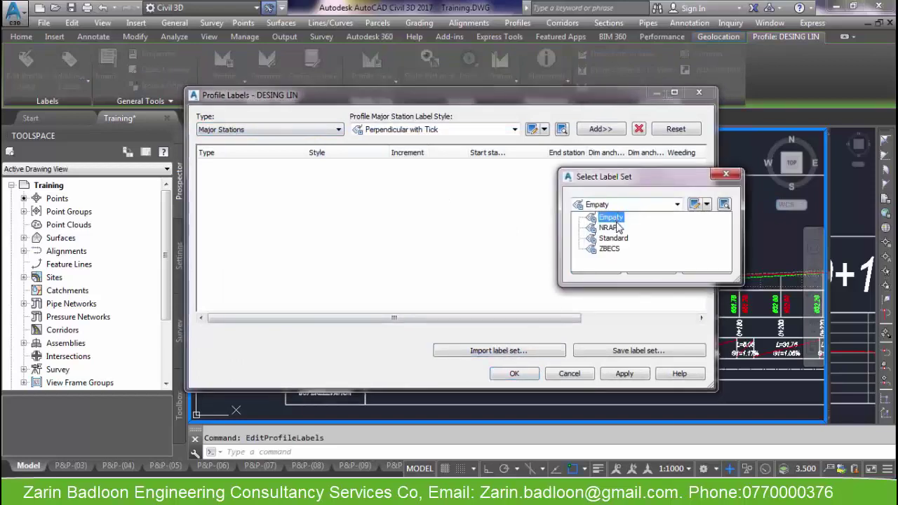
pyautogui.click(610, 249)
pyautogui.click(596, 267)
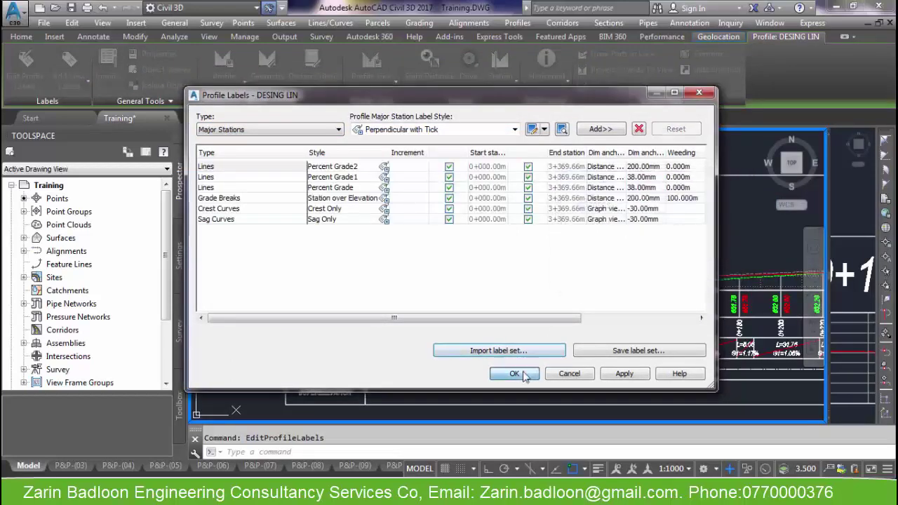
pyautogui.click(514, 373)
# Step: Examine the profile labels and the elevation, station and geometry bands of the first sheet profile view
pyautogui.scroll(-5, 346, 329)
pyautogui.moveTo(571, 353); pyautogui.dragTo(423, 339, button='middle')
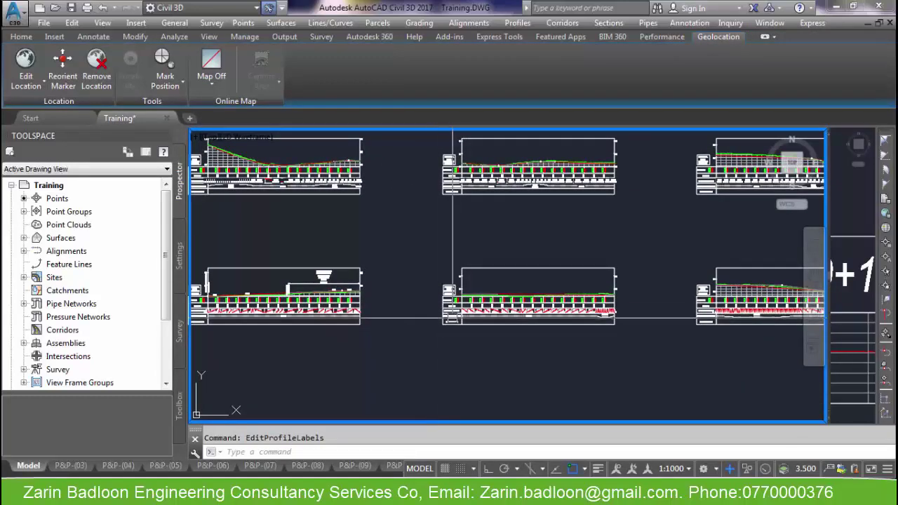
pyautogui.scroll(5, 452, 319)
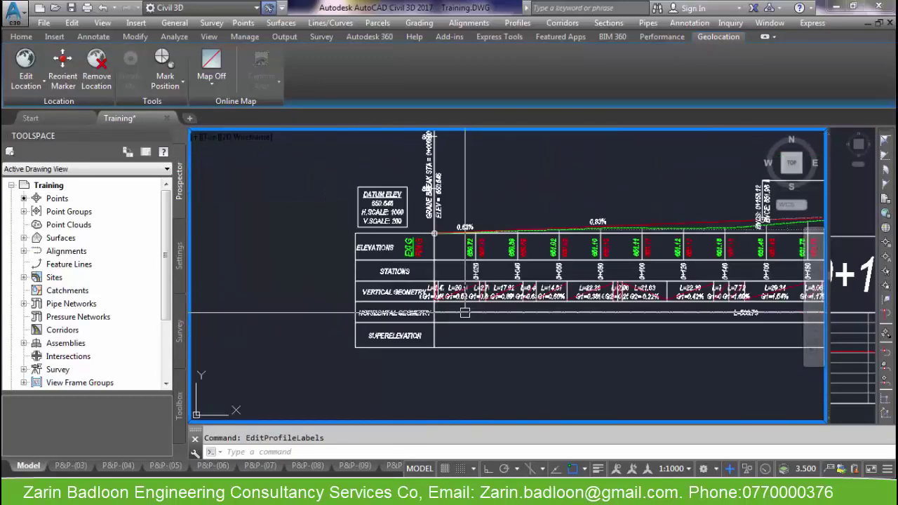
pyautogui.scroll(5, 538, 308)
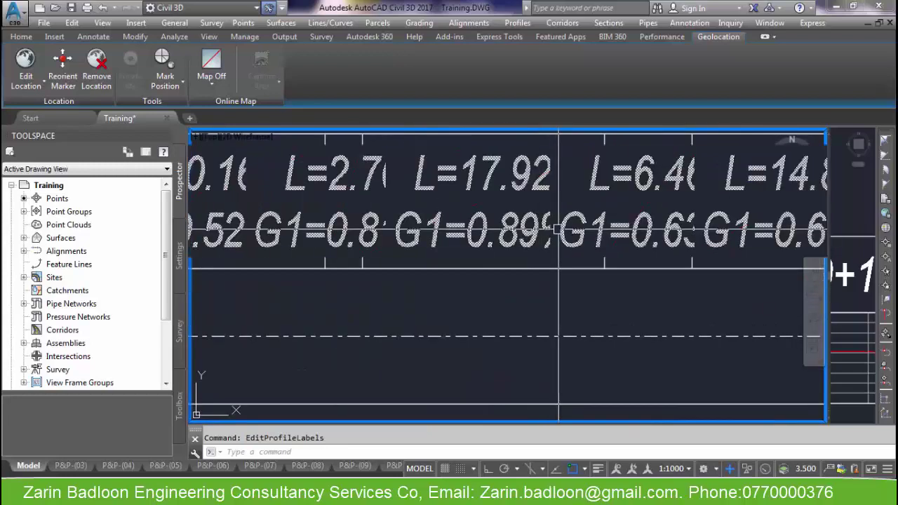
pyautogui.scroll(-5, 522, 311)
pyautogui.scroll(-2, 522, 312)
pyautogui.scroll(6, 624, 243)
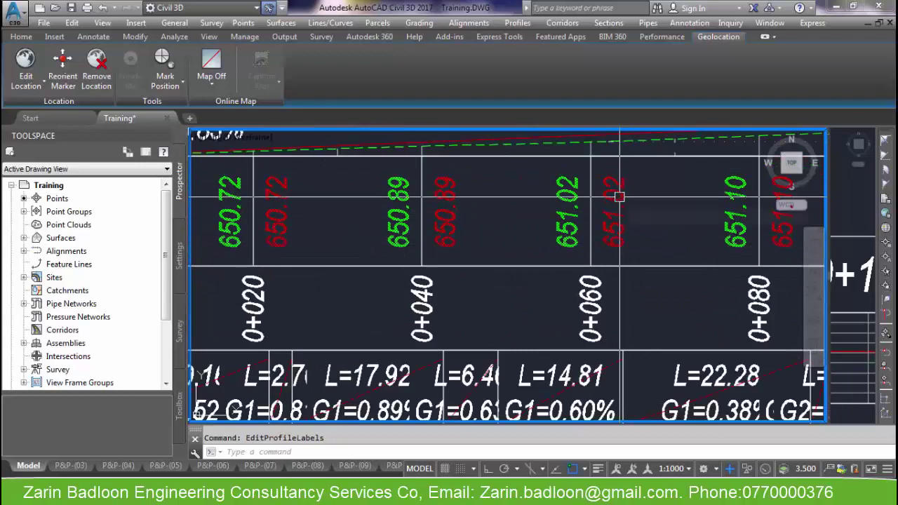
# Step: Save the bands of the full-road profile view as a new profile view band set named ZBECS
pyautogui.scroll(-8, 619, 198)
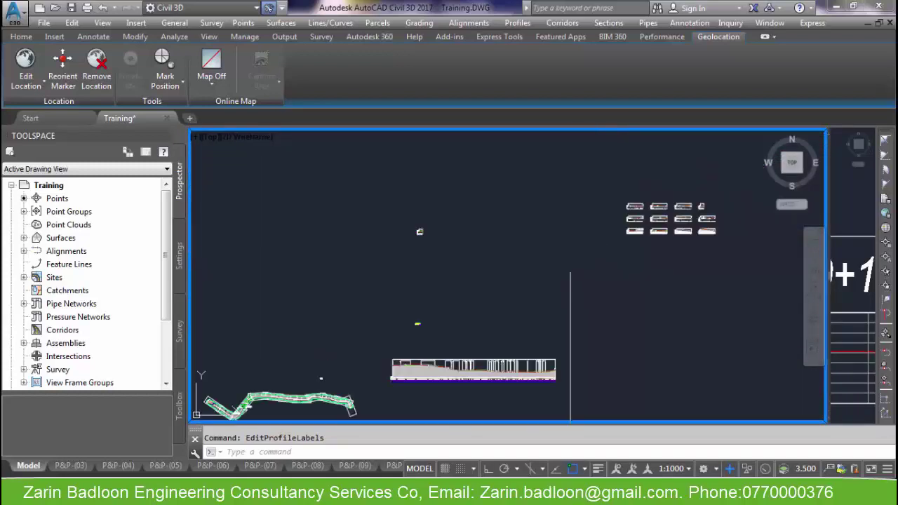
pyautogui.scroll(-3, 505, 315)
pyautogui.scroll(8, 506, 315)
pyautogui.click(519, 309)
pyautogui.rightClick(519, 309)
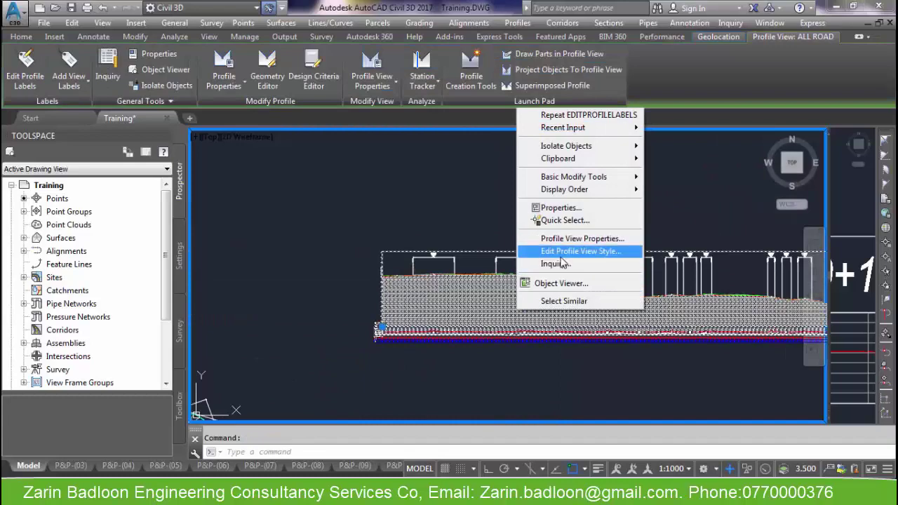
pyautogui.click(575, 238)
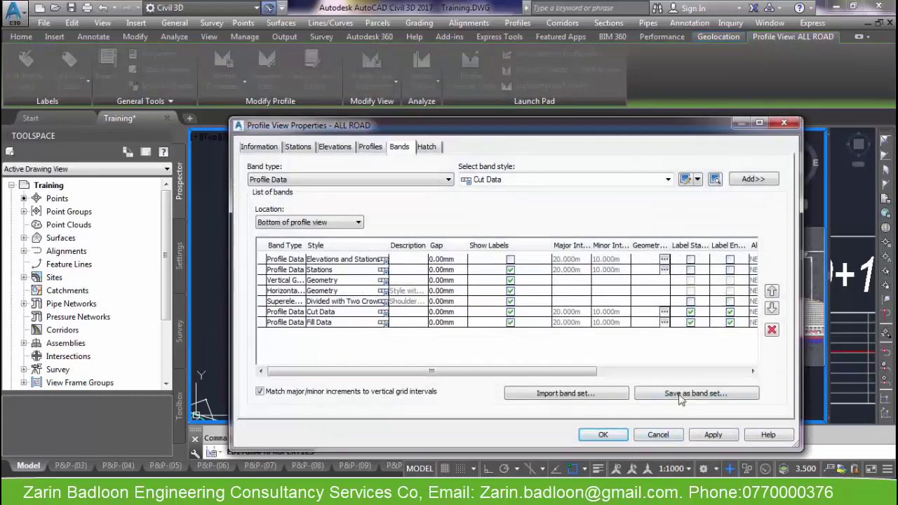
pyautogui.click(679, 394)
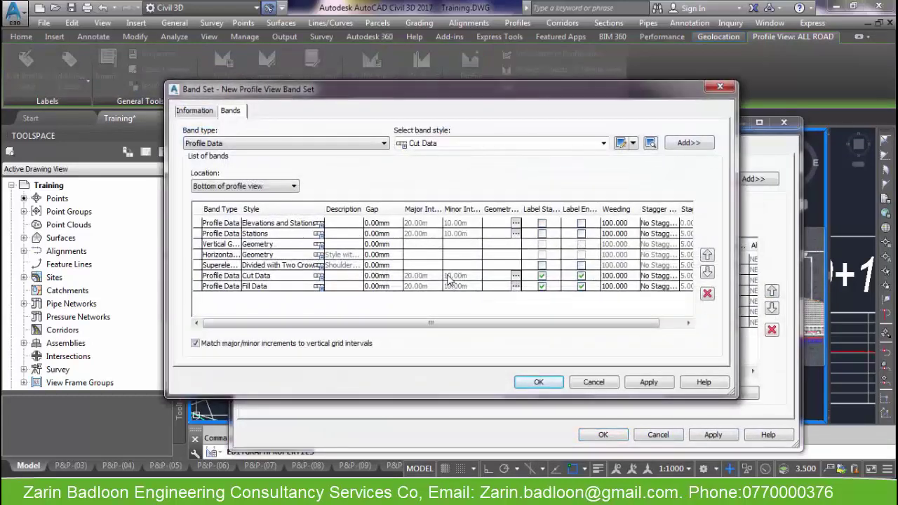
pyautogui.click(197, 111)
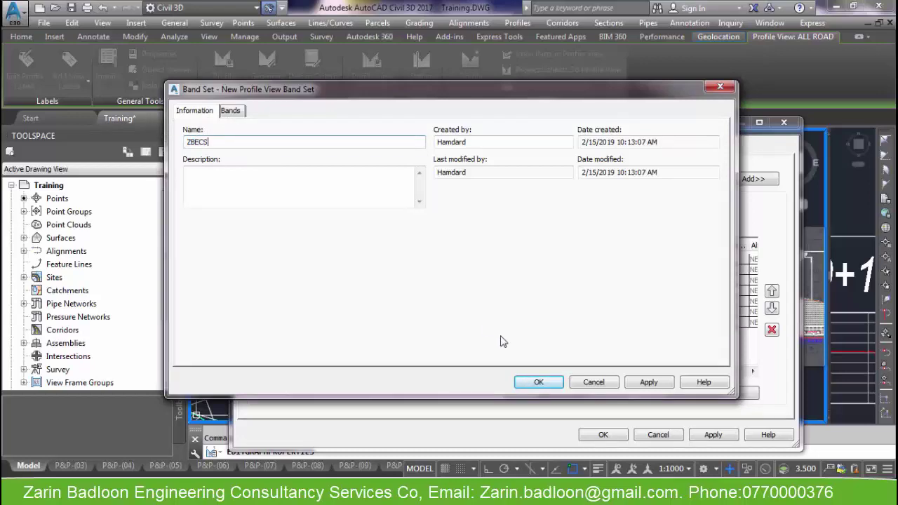
pyautogui.click(538, 382)
pyautogui.press('Return')
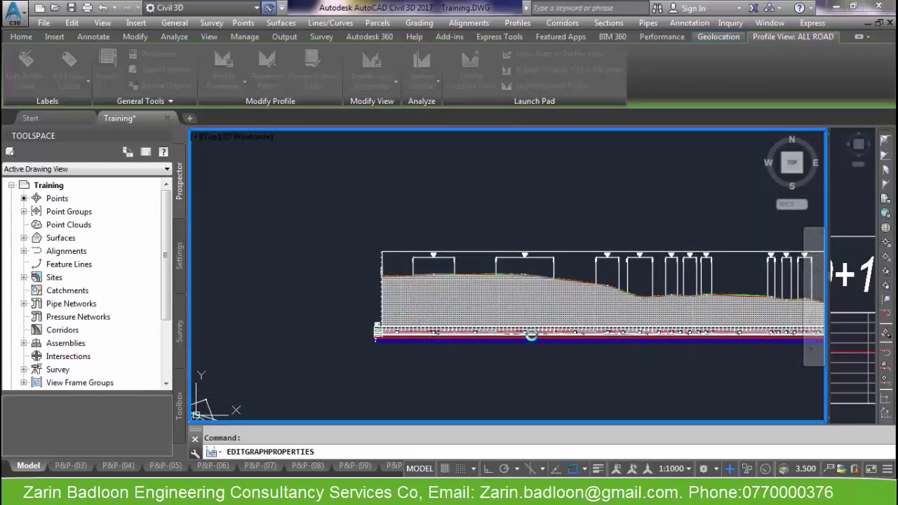
# Step: Import the ZBECS band set into the first sheet profile view and apply it
pyautogui.scroll(-10, 431, 321)
pyautogui.scroll(8, 420, 303)
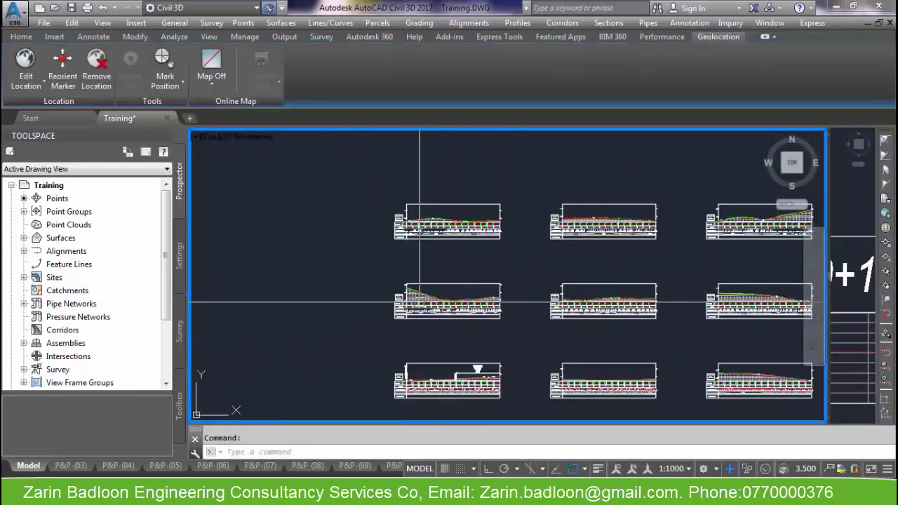
pyautogui.scroll(5, 440, 224)
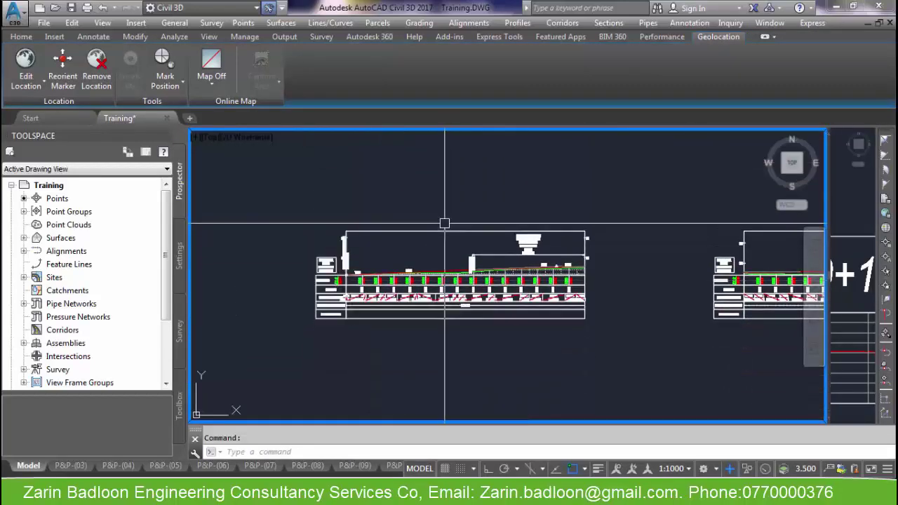
pyautogui.click(443, 232)
pyautogui.rightClick(441, 232)
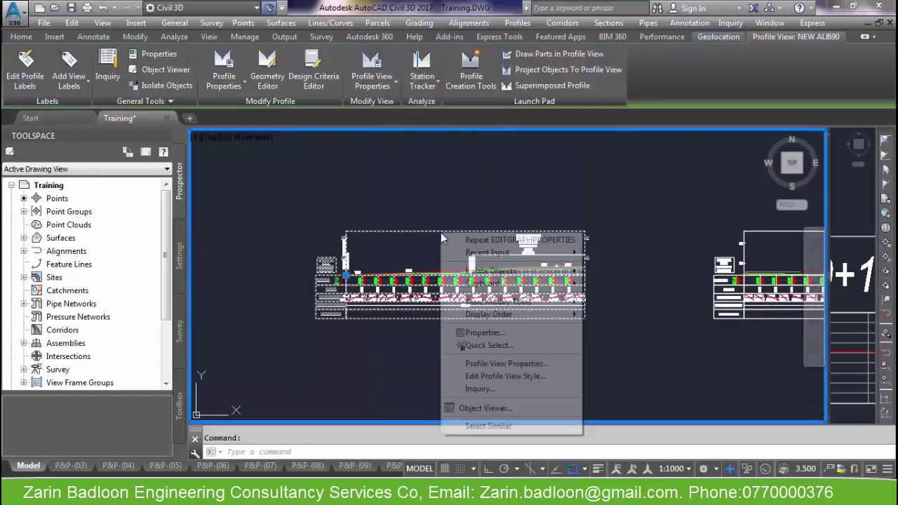
pyautogui.click(503, 364)
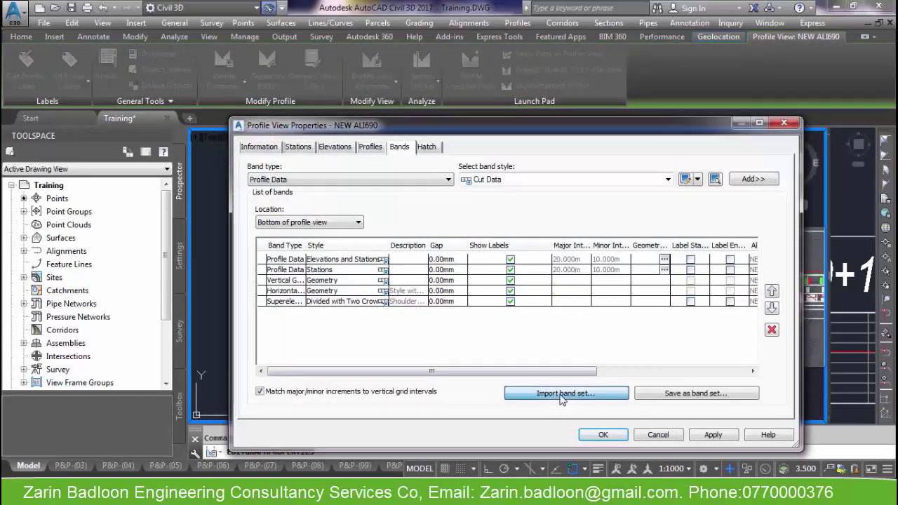
pyautogui.click(562, 394)
pyautogui.click(620, 205)
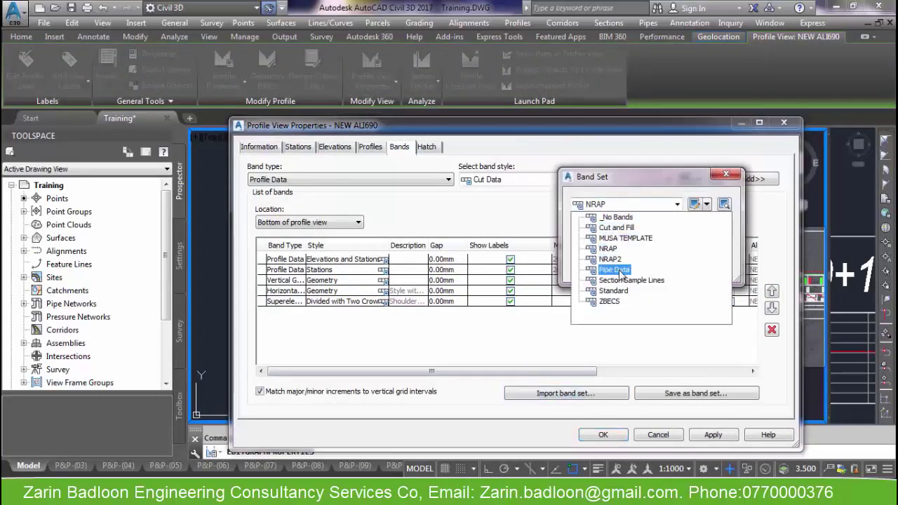
pyautogui.click(610, 302)
pyautogui.click(601, 268)
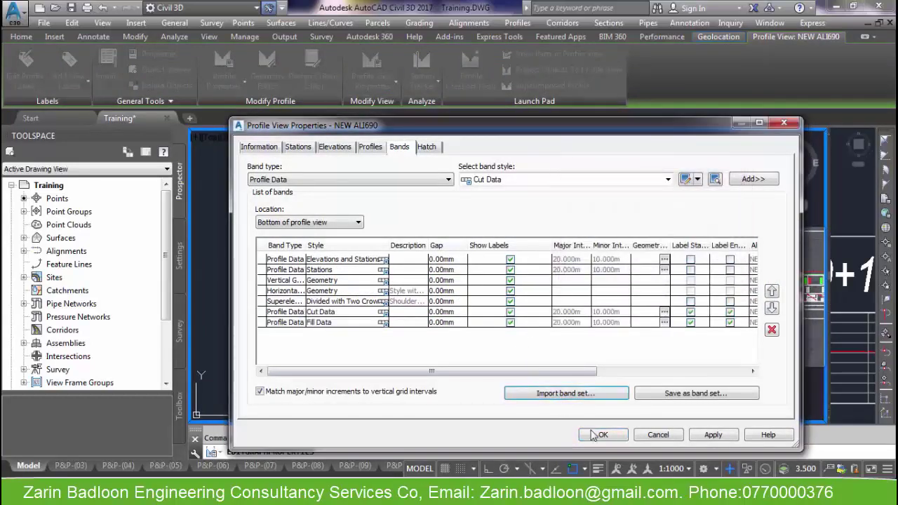
pyautogui.click(603, 434)
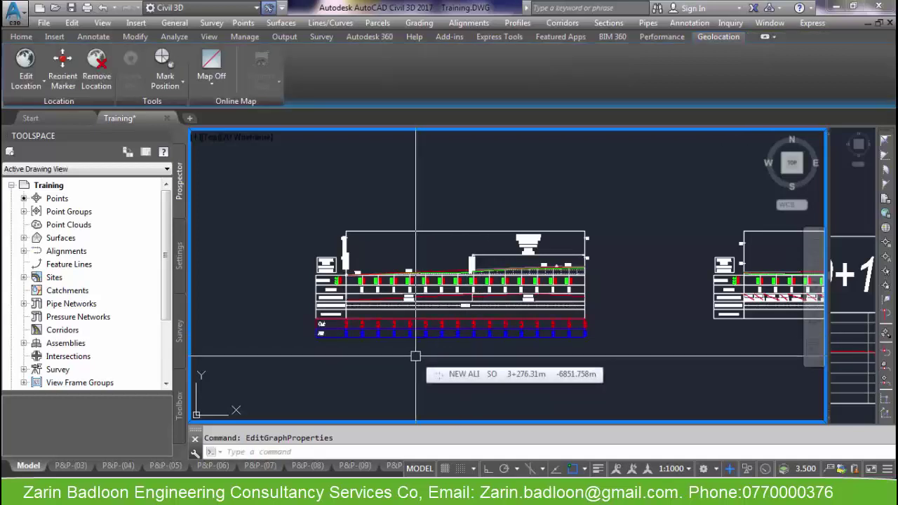
# Step: Import the ZBECS label set into the design profile of the second sheet profile view and apply it
pyautogui.scroll(5, 421, 309)
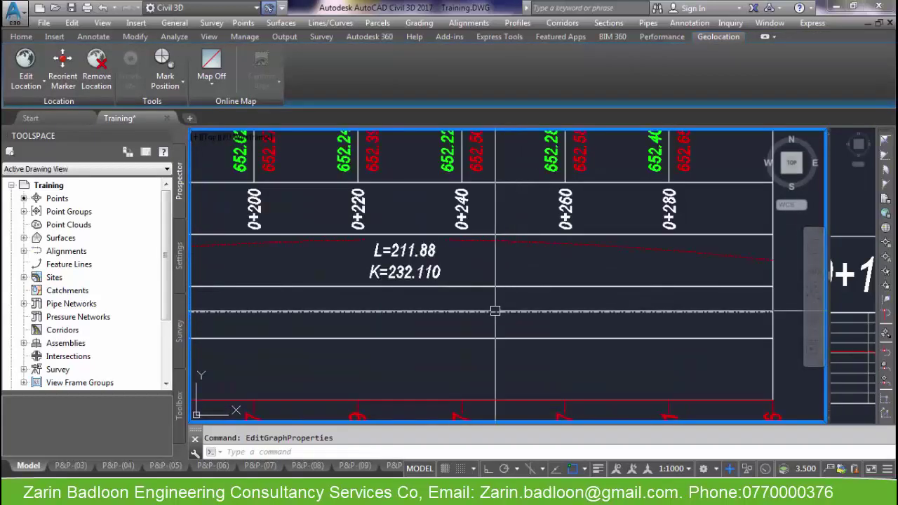
pyautogui.scroll(-10, 417, 261)
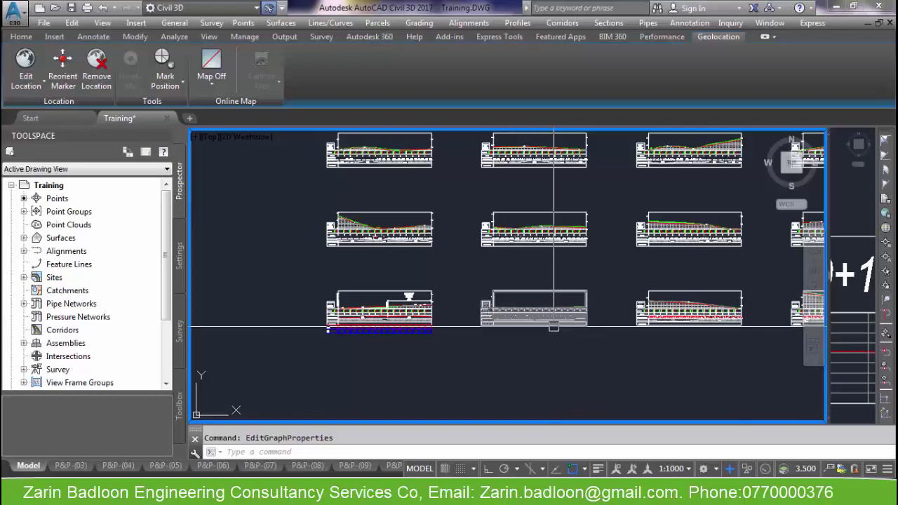
pyautogui.scroll(8, 554, 326)
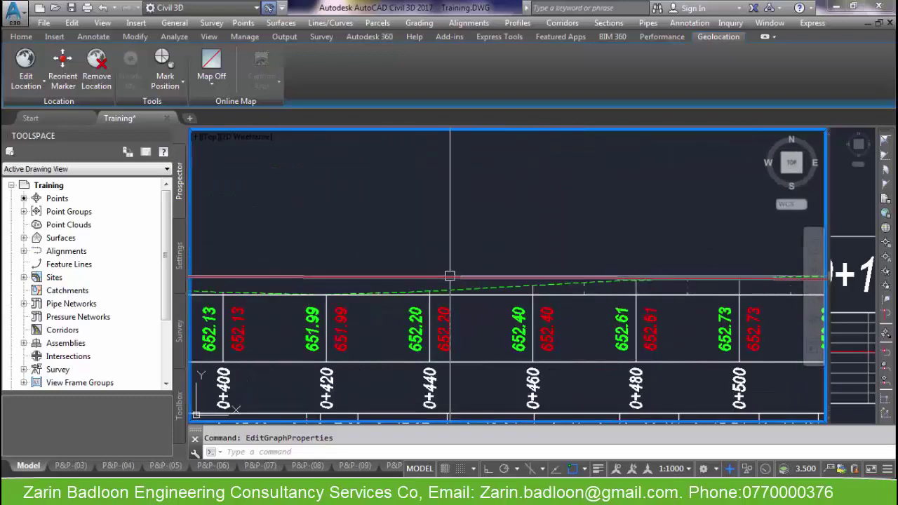
pyautogui.click(533, 285)
pyautogui.rightClick(460, 280)
pyautogui.click(498, 198)
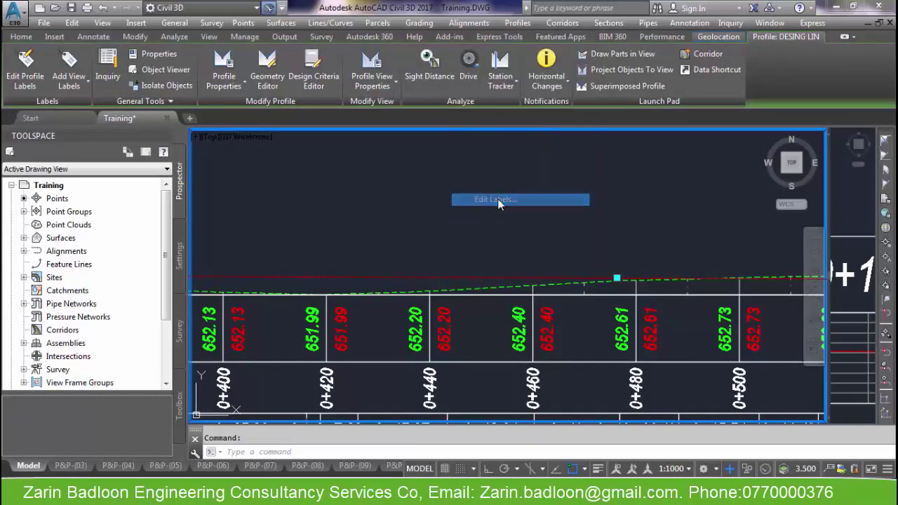
pyautogui.click(510, 351)
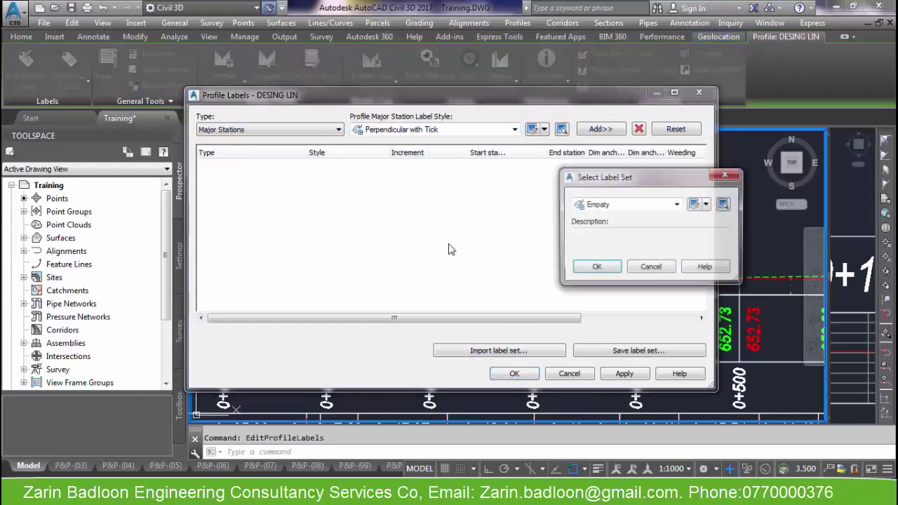
pyautogui.click(609, 205)
pyautogui.click(605, 253)
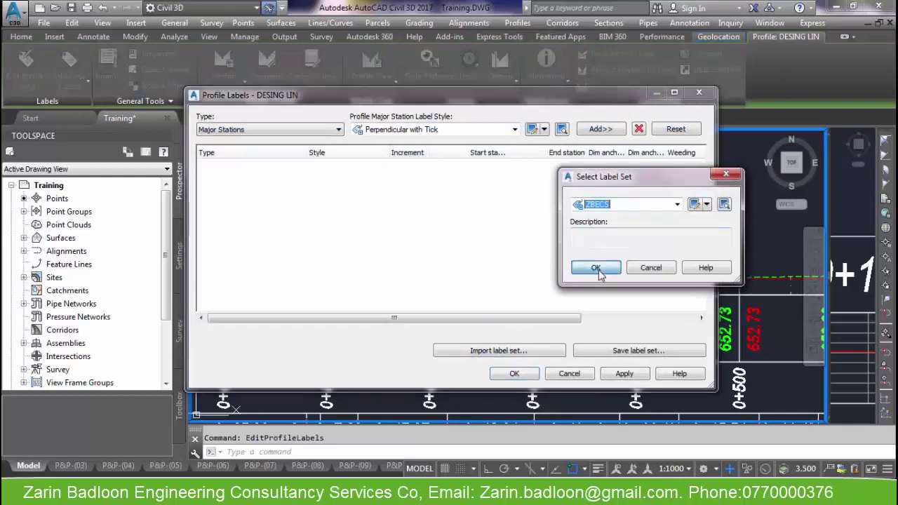
pyautogui.click(582, 266)
pyautogui.click(514, 373)
# Step: Import the ZBECS band set into the second sheet profile view and apply it
pyautogui.scroll(-5, 490, 234)
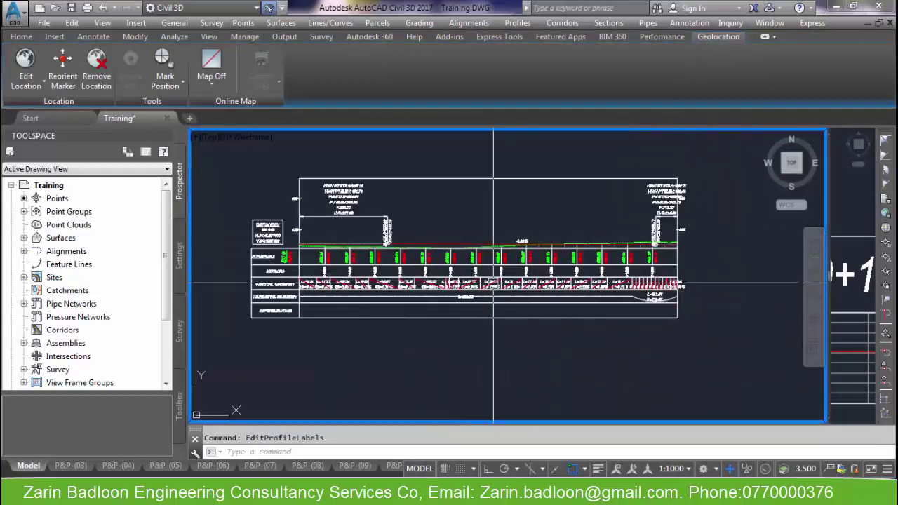
pyautogui.scroll(2, 491, 233)
pyautogui.click(790, 186)
pyautogui.rightClick(493, 302)
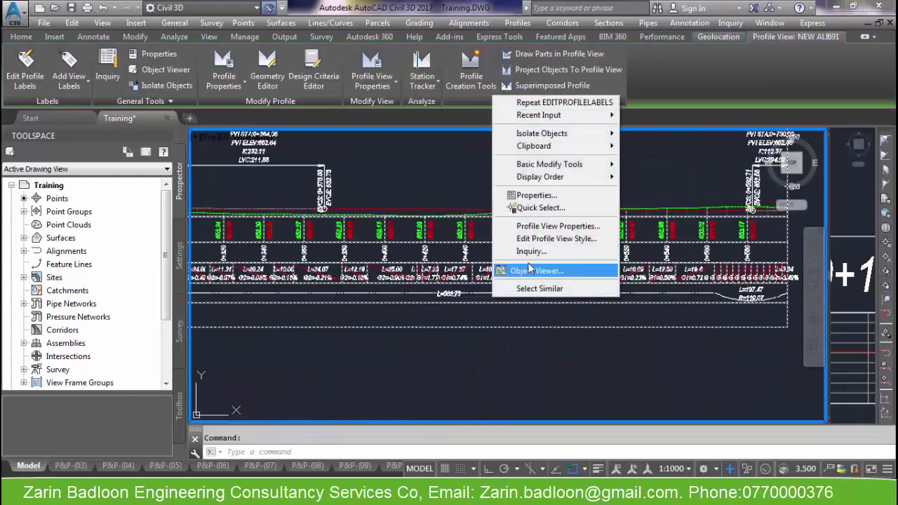
pyautogui.click(526, 226)
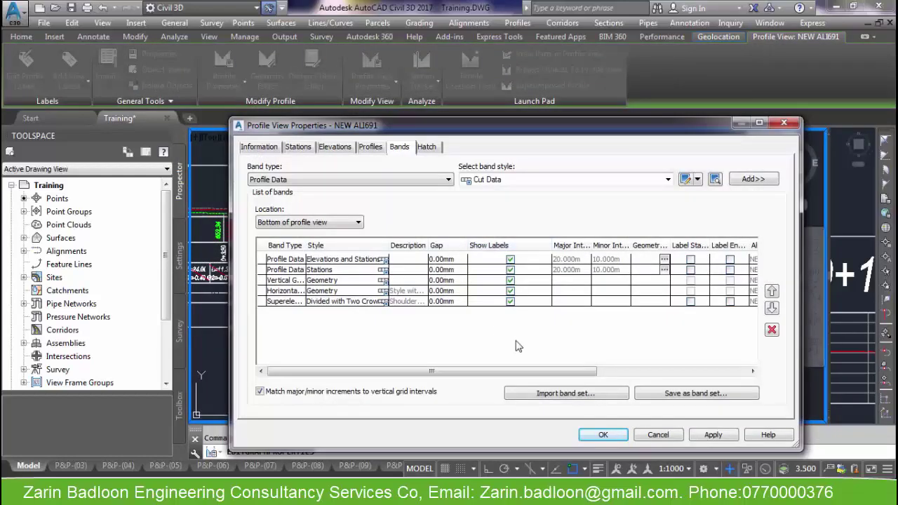
pyautogui.click(549, 395)
pyautogui.click(595, 204)
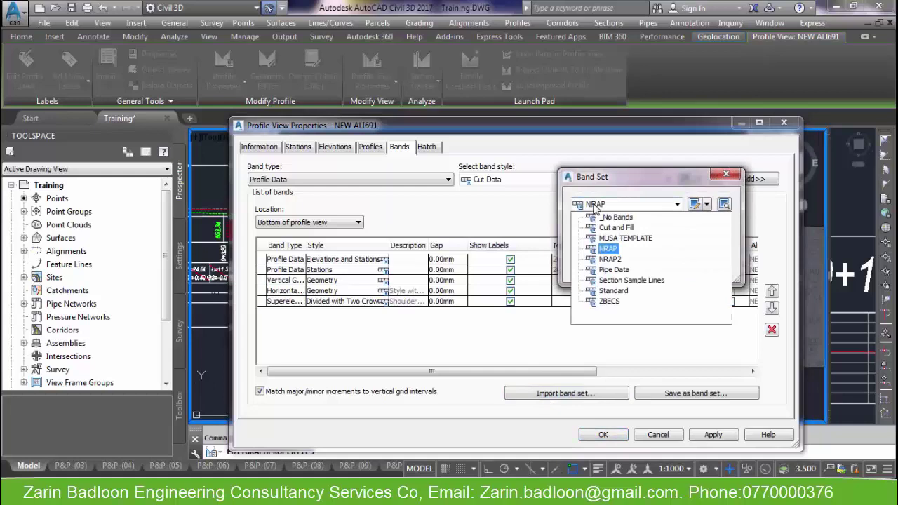
pyautogui.click(605, 301)
pyautogui.click(605, 267)
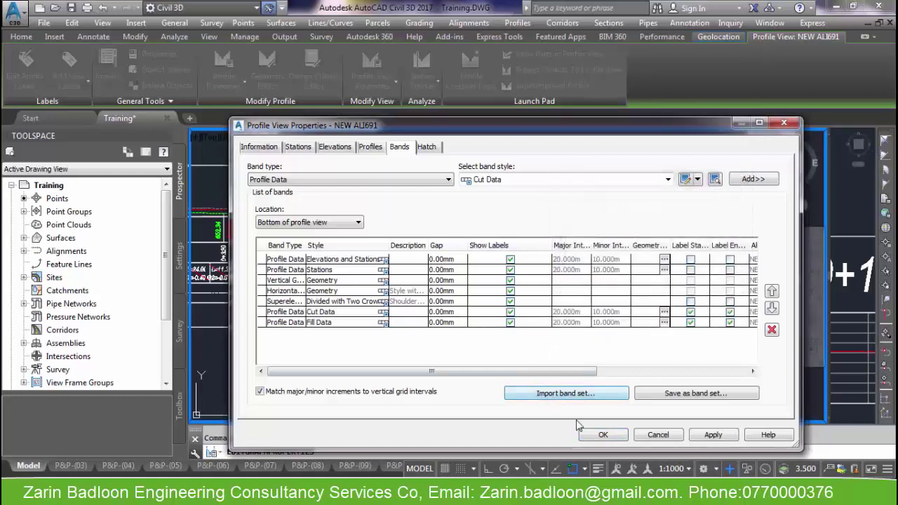
pyautogui.click(596, 437)
pyautogui.press('Escape')
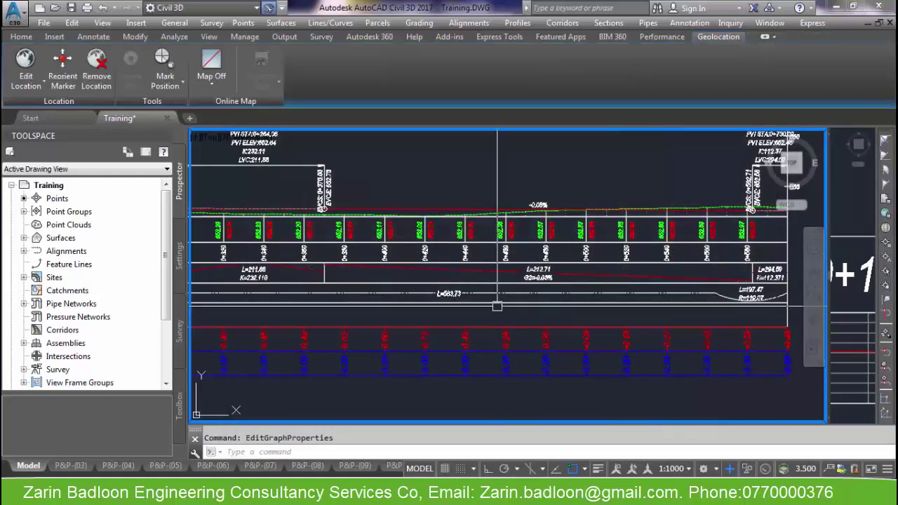
# Step: Examine the profile labels, datum box and data bands of the second sheet profile view
pyautogui.scroll(-5, 506, 330)
pyautogui.moveTo(559, 351); pyautogui.dragTo(585, 334, button='middle')
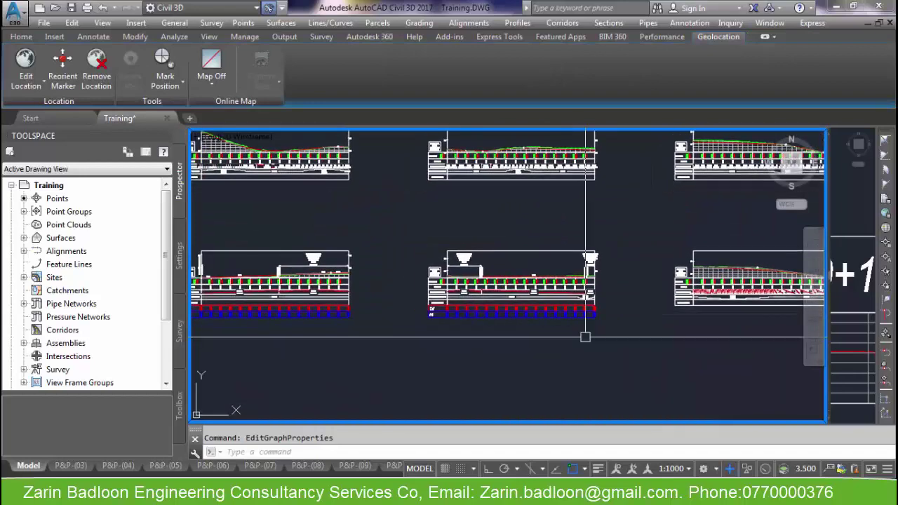
pyautogui.scroll(8, 523, 288)
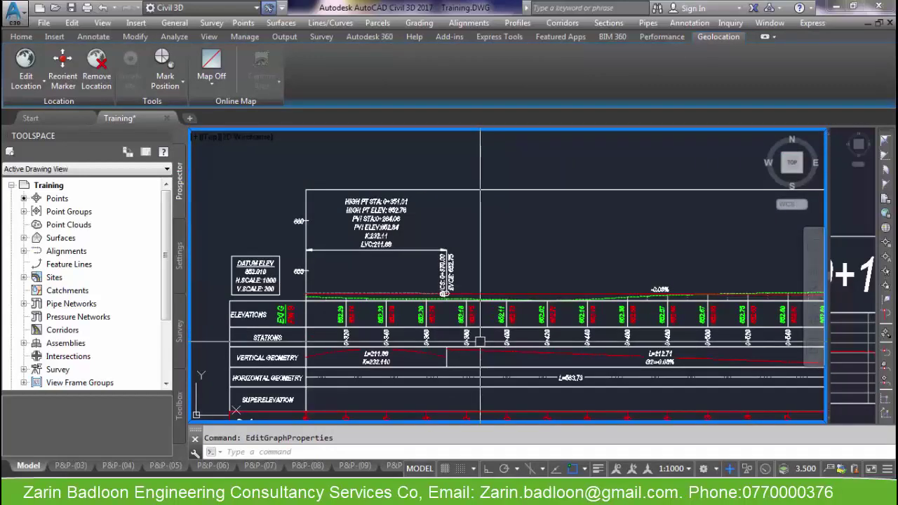
pyautogui.scroll(-4, 513, 270)
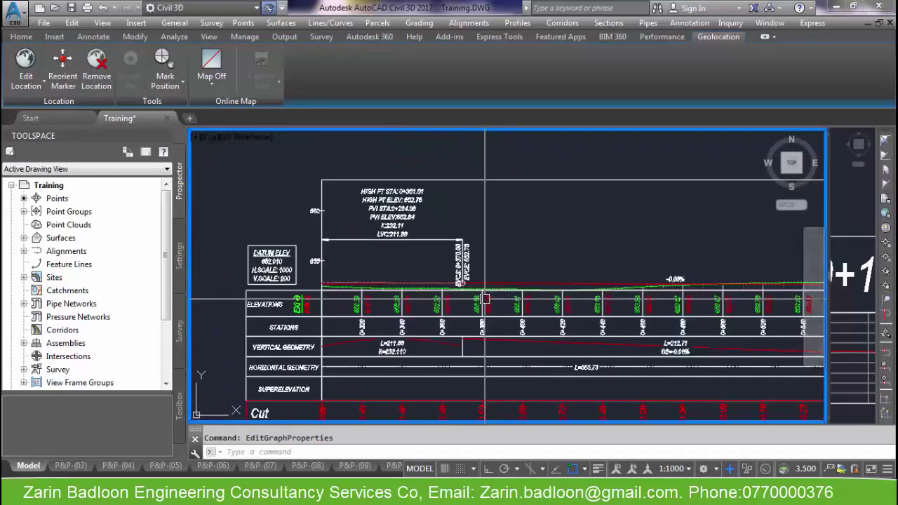
pyautogui.click(567, 203)
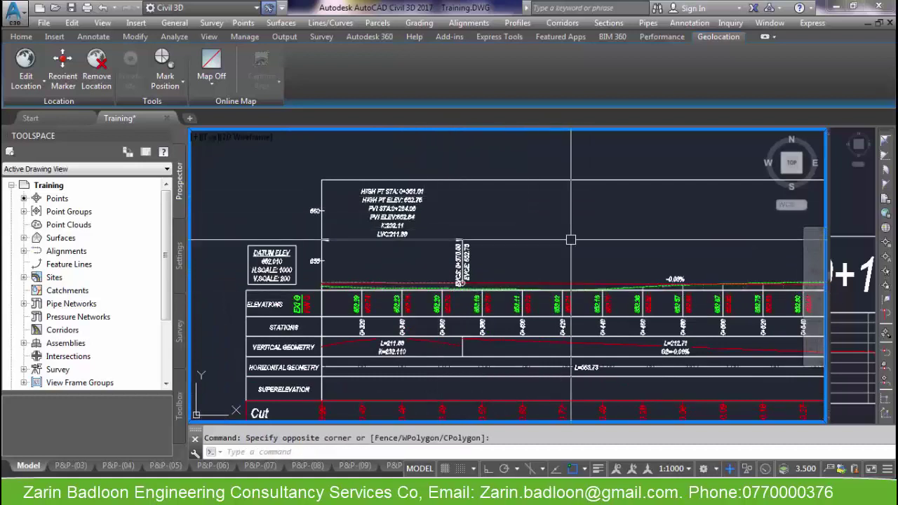
pyautogui.scroll(-3, 501, 197)
pyautogui.click(512, 200)
pyautogui.rightClick(515, 200)
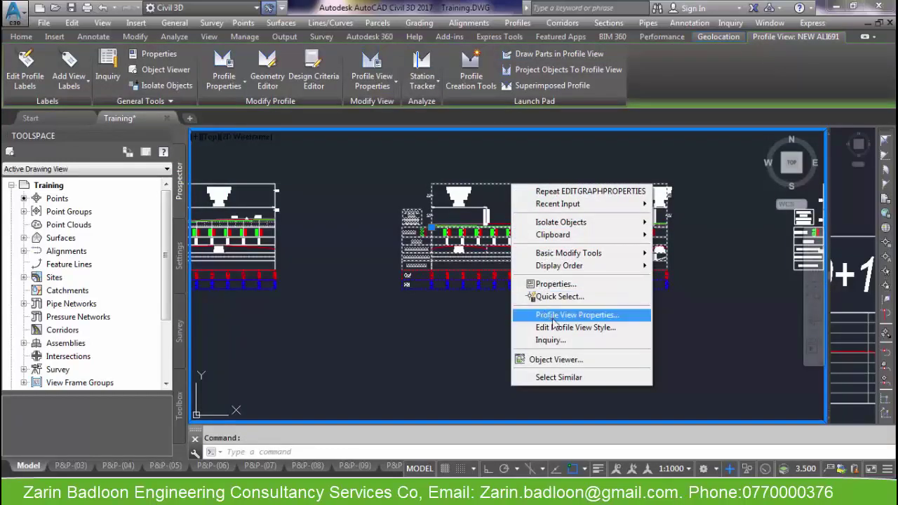
pyautogui.click(574, 327)
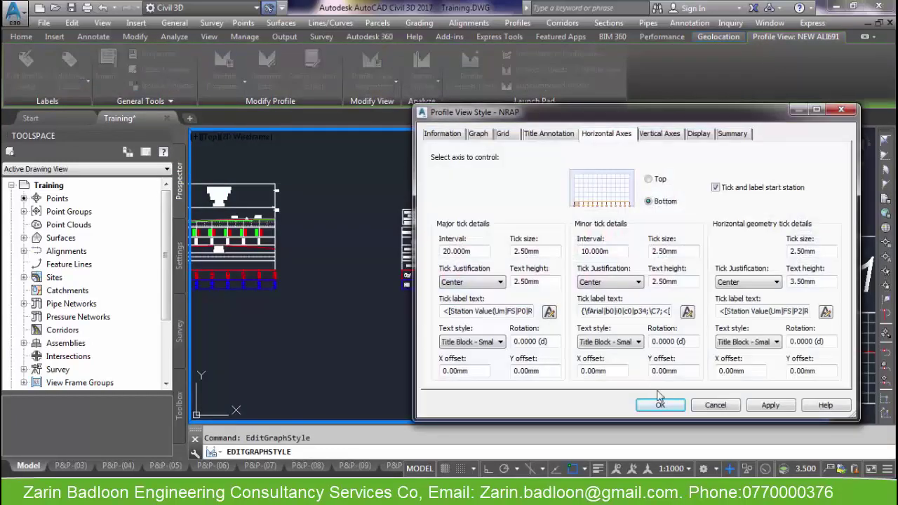
pyautogui.click(659, 403)
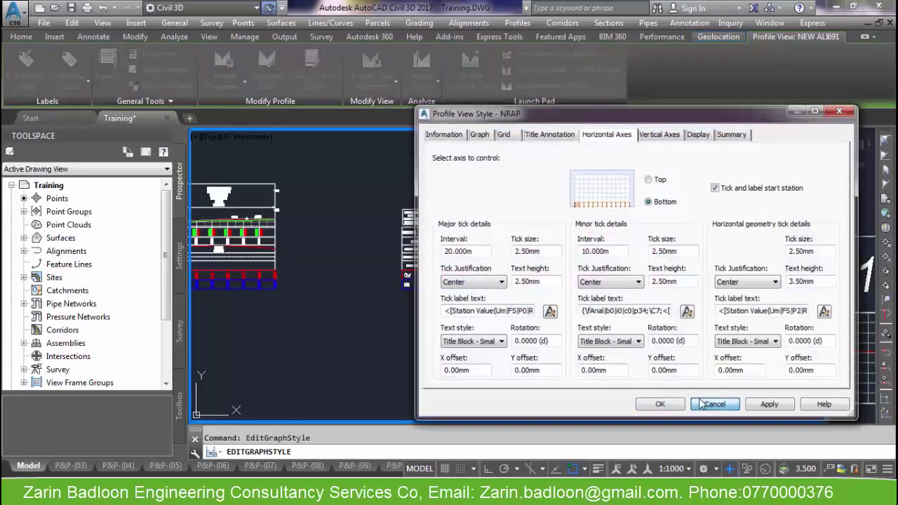
# Step: Turn off the split profile view for the second sheet profile view and set its user-specified minimum elevation to 648 m
pyautogui.rightClick(545, 188)
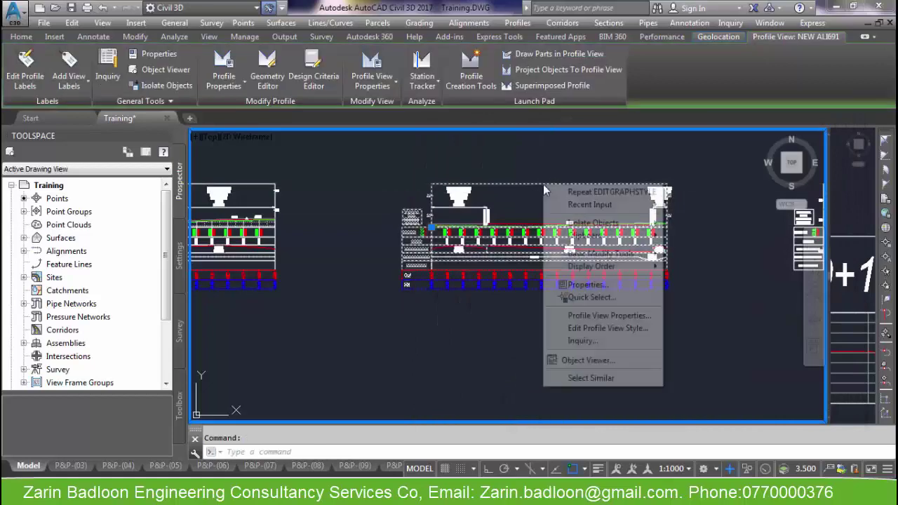
pyautogui.click(593, 315)
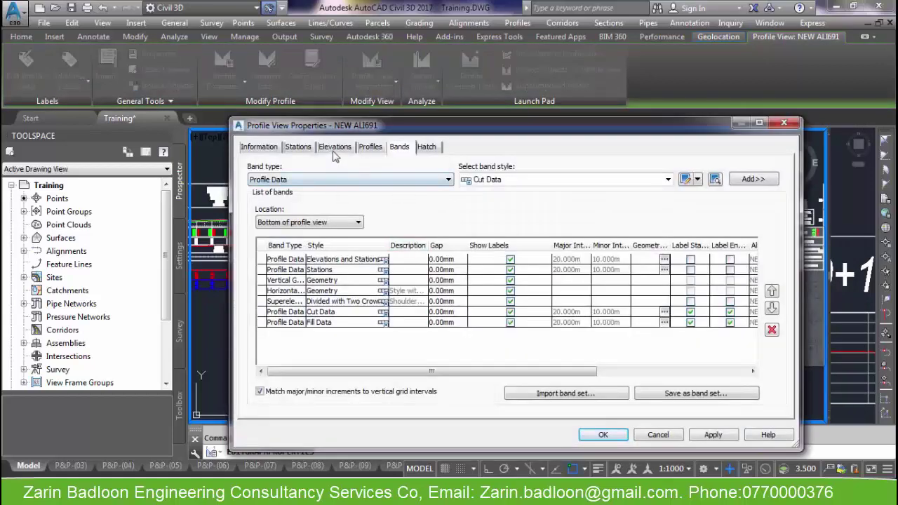
pyautogui.click(335, 149)
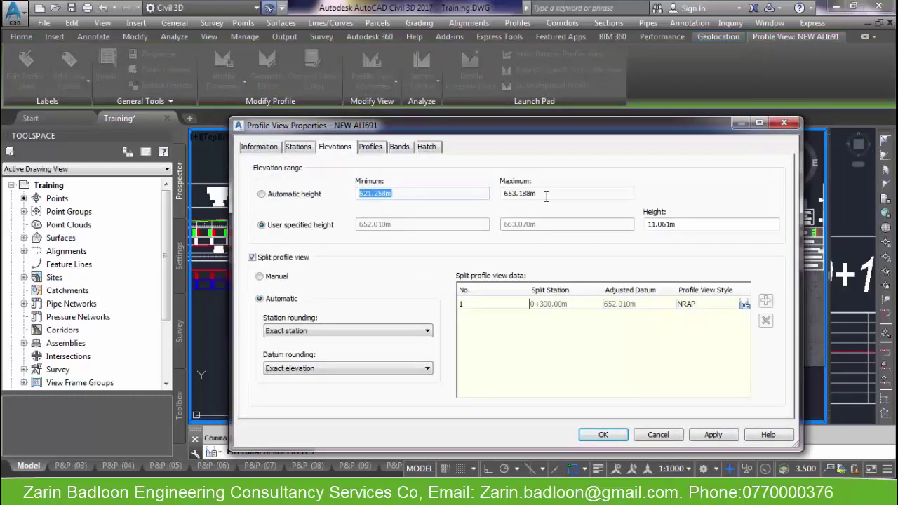
pyautogui.moveTo(621, 134); pyautogui.dragTo(422, 96)
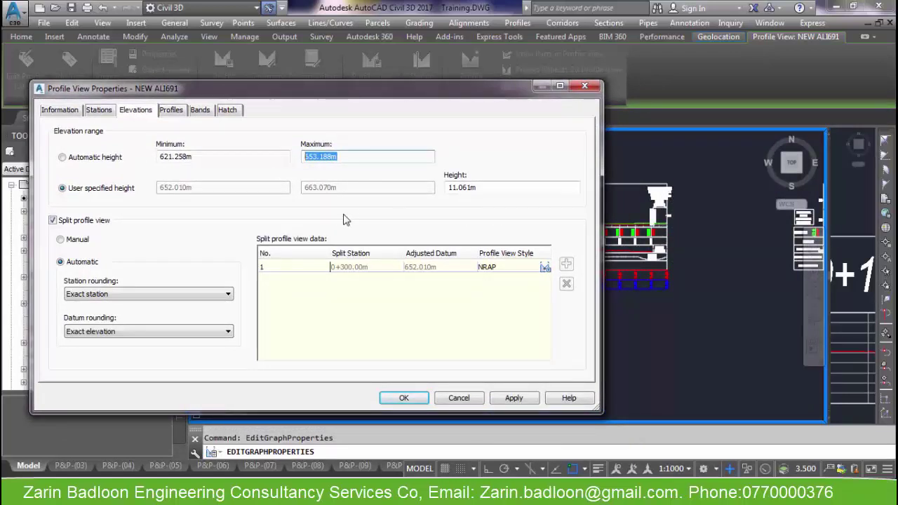
pyautogui.click(66, 223)
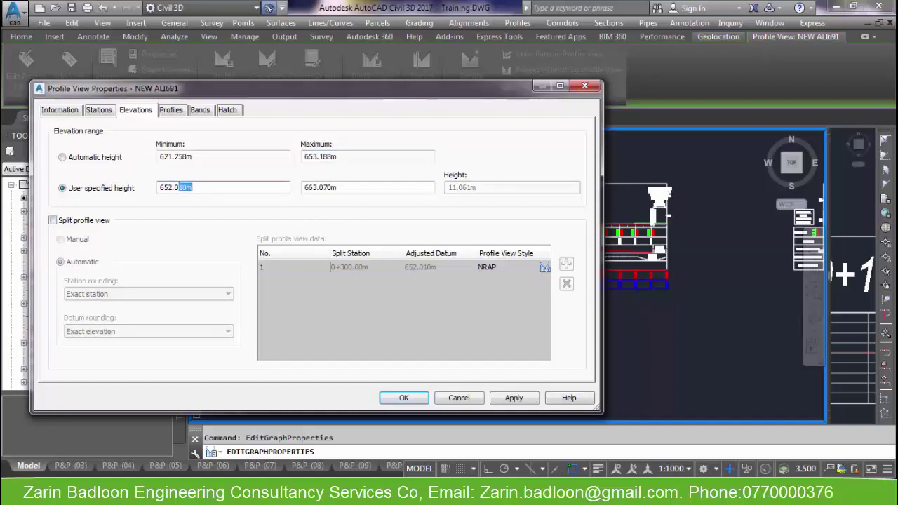
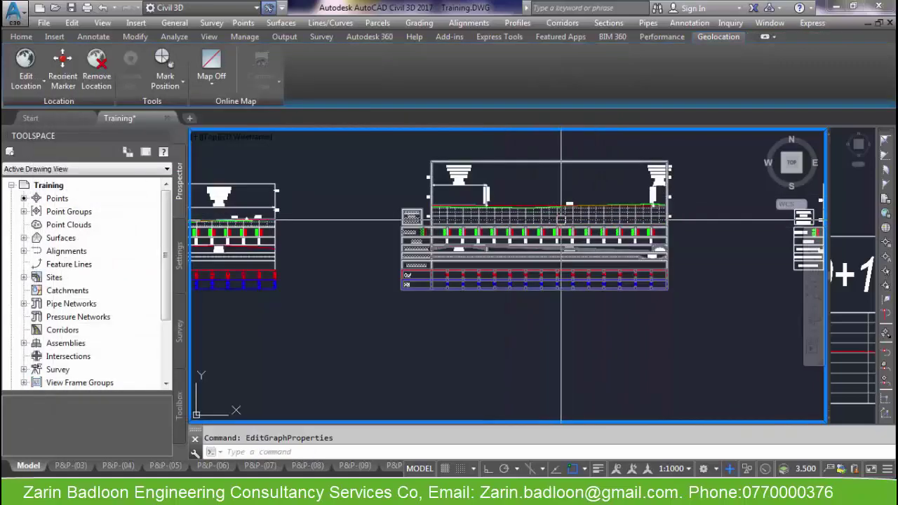
# Step: Examine the grid, datum box, elevation labels and data bands of the second sheet profile view
pyautogui.scroll(5, 561, 220)
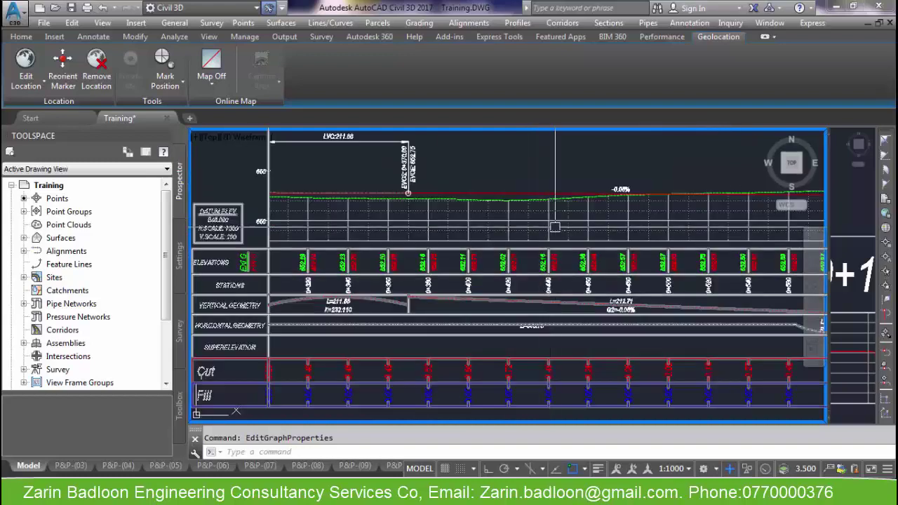
pyautogui.scroll(-2, 574, 237)
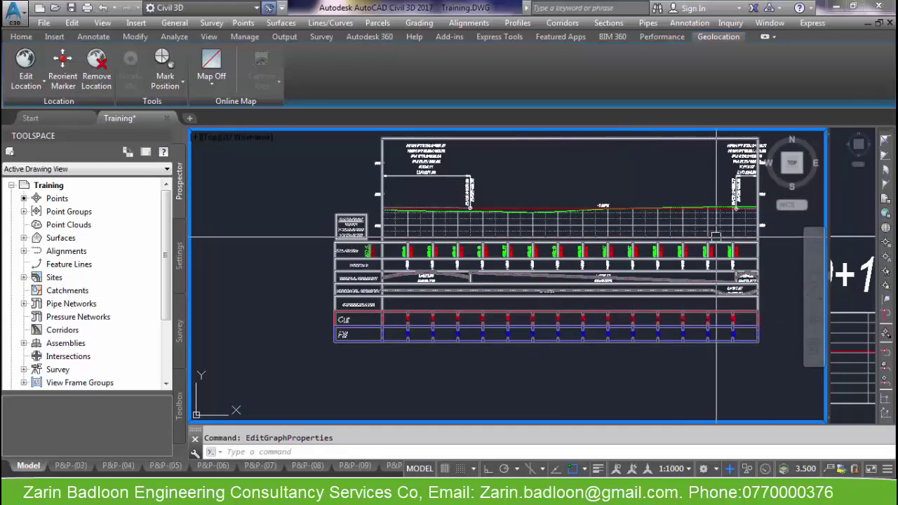
pyautogui.moveTo(608, 220)
pyautogui.mouseDown(button='middle')
pyautogui.moveTo(504, 199)
pyautogui.moveTo(561, 241)
pyautogui.mouseUp(button='middle')
pyautogui.scroll(-1, 504, 199)
pyautogui.scroll(1, 562, 242)
pyautogui.scroll(1, 562, 241)
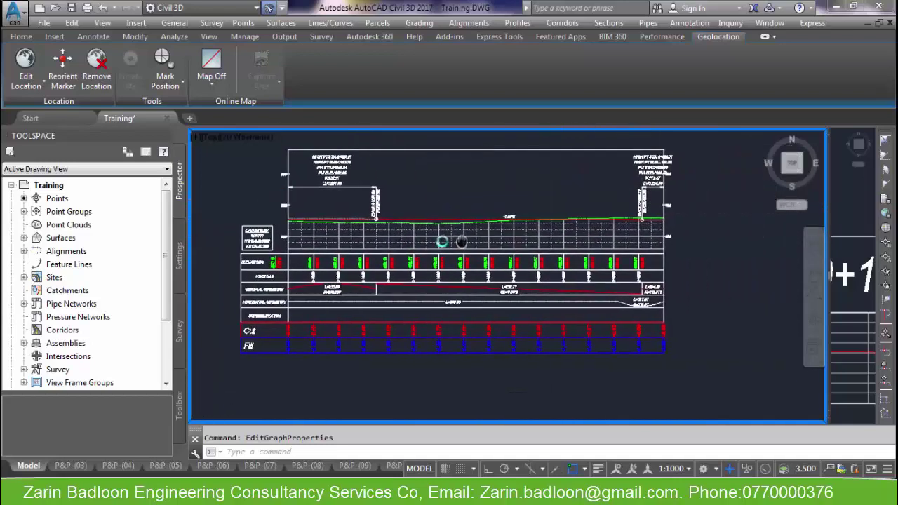
pyautogui.scroll(-1, 644, 246)
pyautogui.scroll(6, 644, 246)
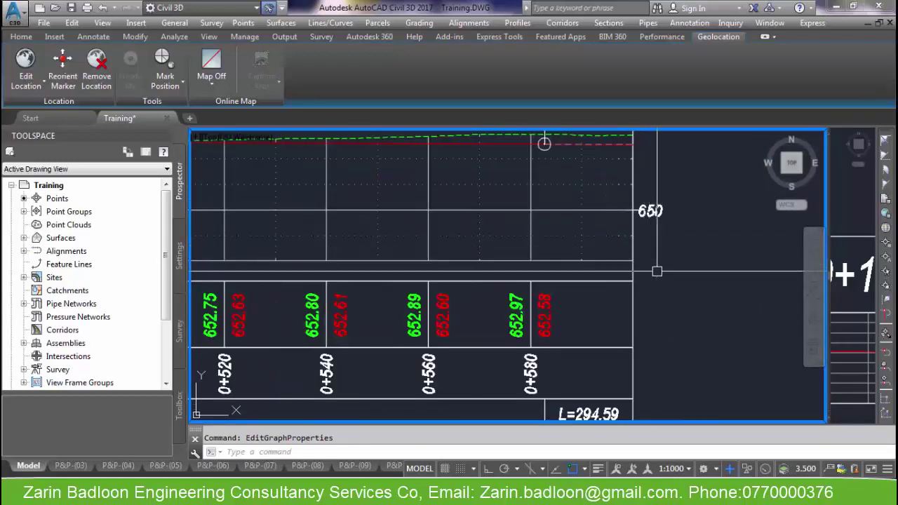
# Step: Import the ZBECS label set into the design profile of the third sheet profile view and apply it
pyautogui.scroll(-8, 656, 271)
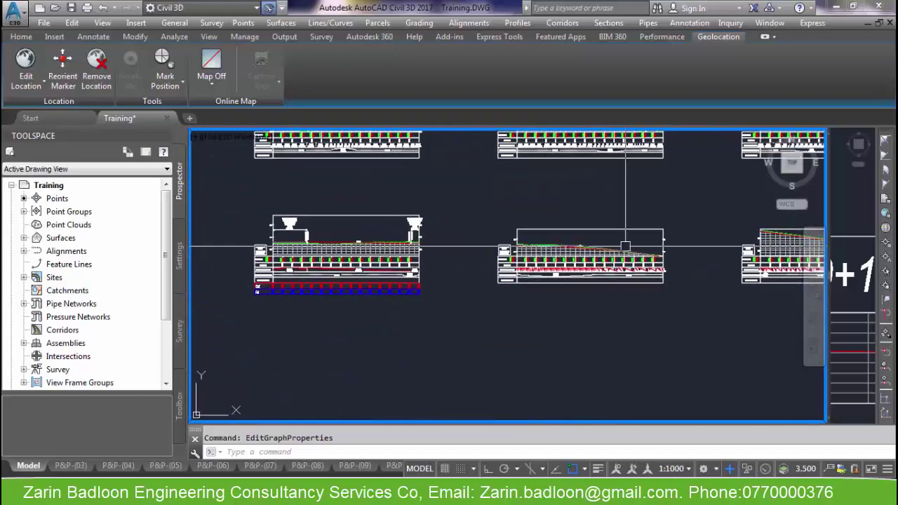
pyautogui.scroll(4, 625, 246)
pyautogui.scroll(-3, 718, 267)
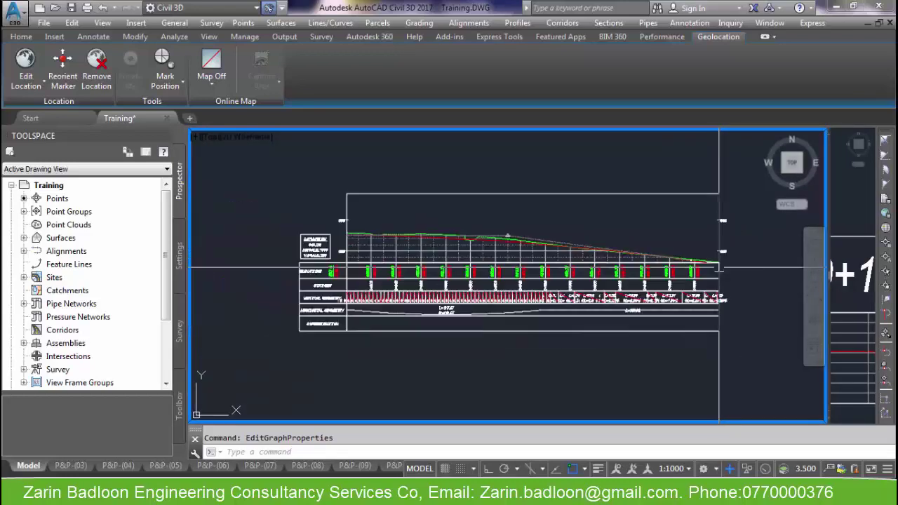
pyautogui.scroll(6, 504, 239)
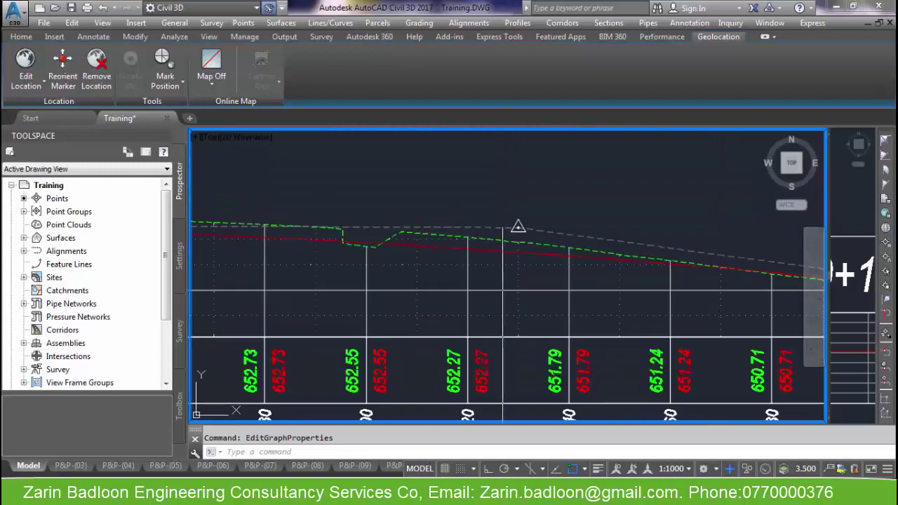
pyautogui.click(502, 227)
pyautogui.rightClick(500, 226)
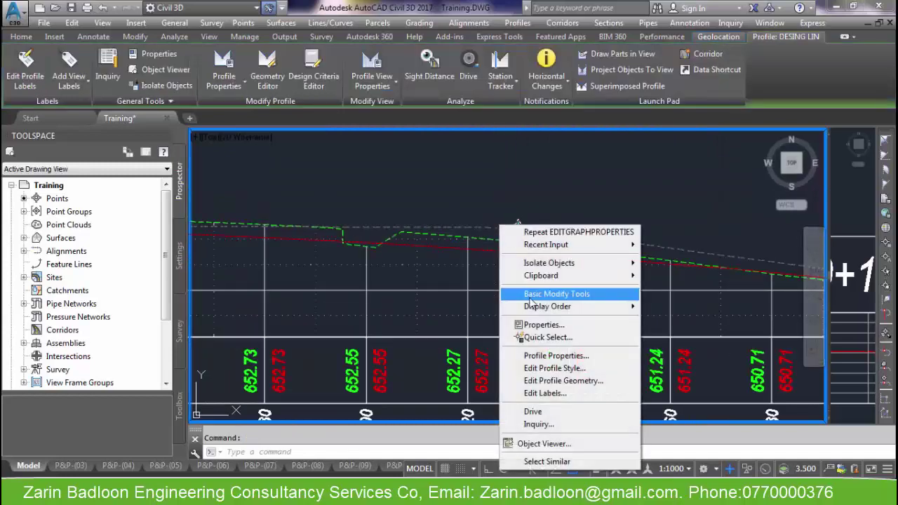
pyautogui.click(549, 394)
pyautogui.click(475, 353)
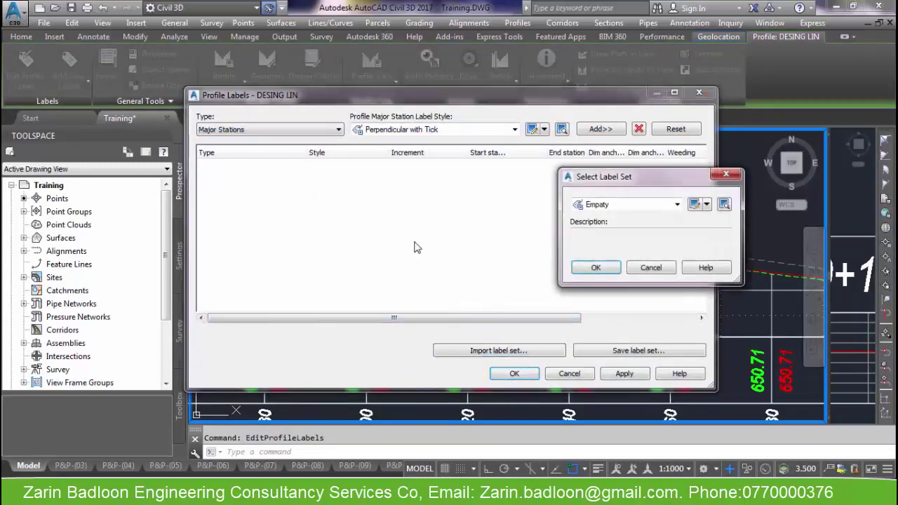
pyautogui.click(624, 207)
pyautogui.click(610, 248)
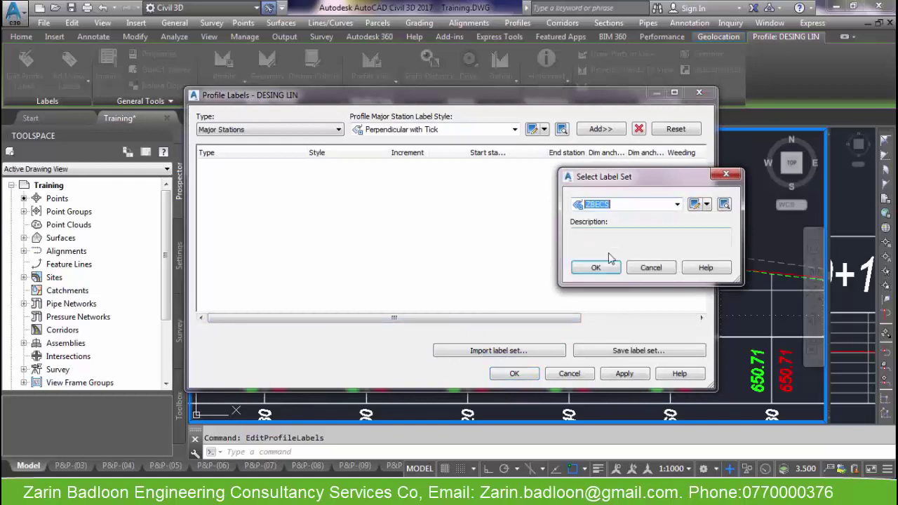
pyautogui.click(596, 267)
pyautogui.click(514, 373)
pyautogui.press('Escape')
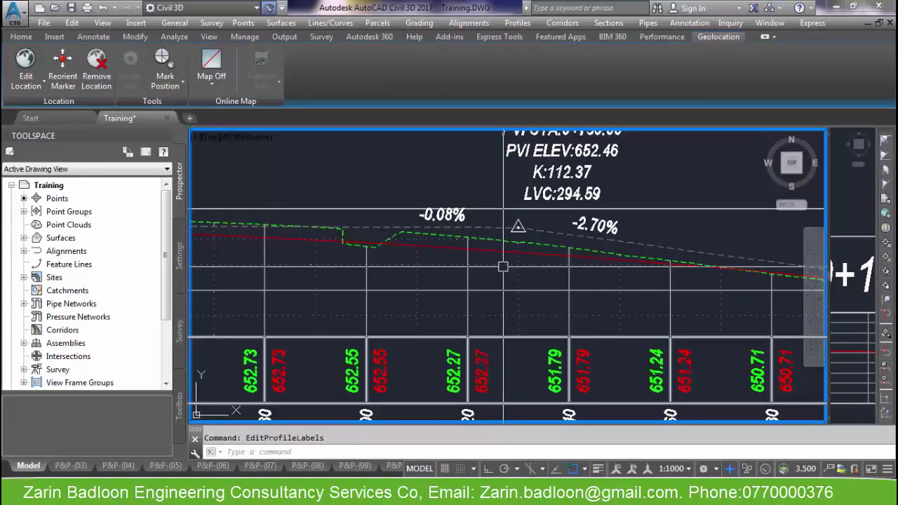
# Step: Import the ZBECS band set into the third sheet profile view and apply it
pyautogui.scroll(-5, 522, 291)
pyautogui.scroll(5, 522, 291)
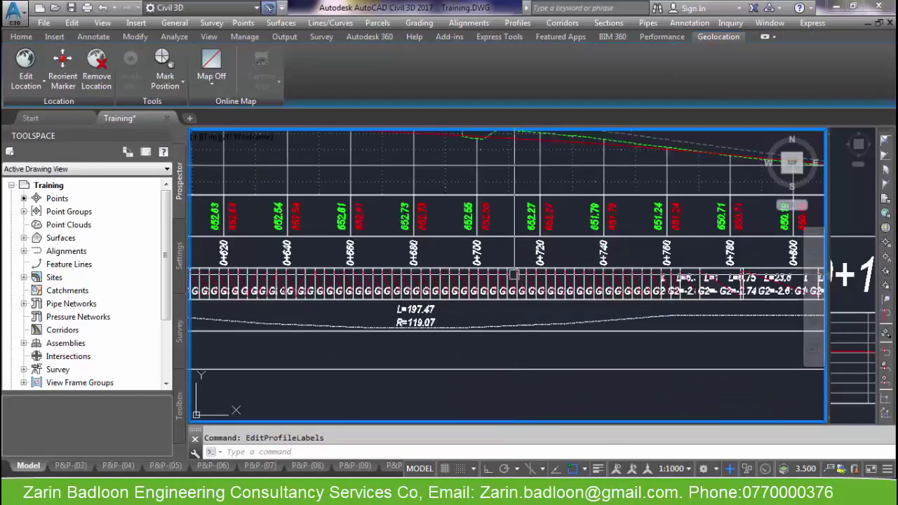
pyautogui.click(522, 291)
pyautogui.rightClick(517, 241)
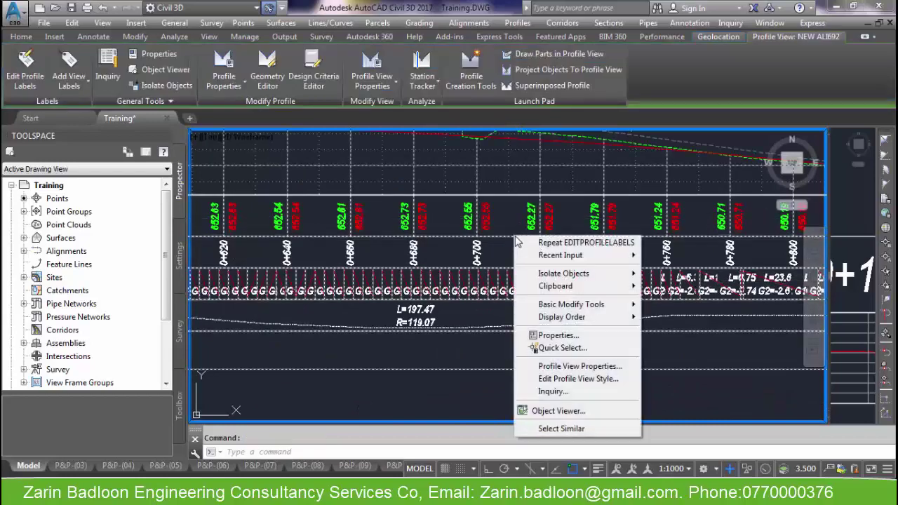
pyautogui.click(565, 365)
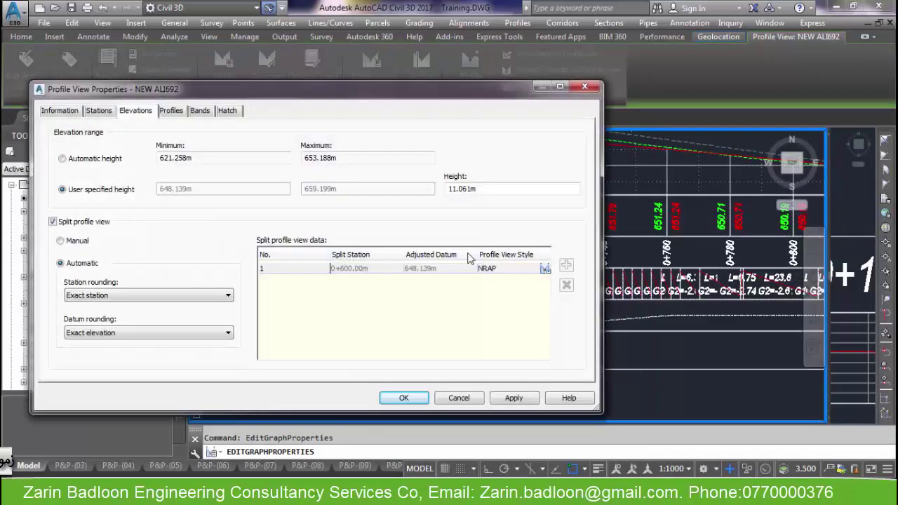
pyautogui.hotkey('ctrl', 'Tab')
pyautogui.hotkey('ctrl', 'Tab')
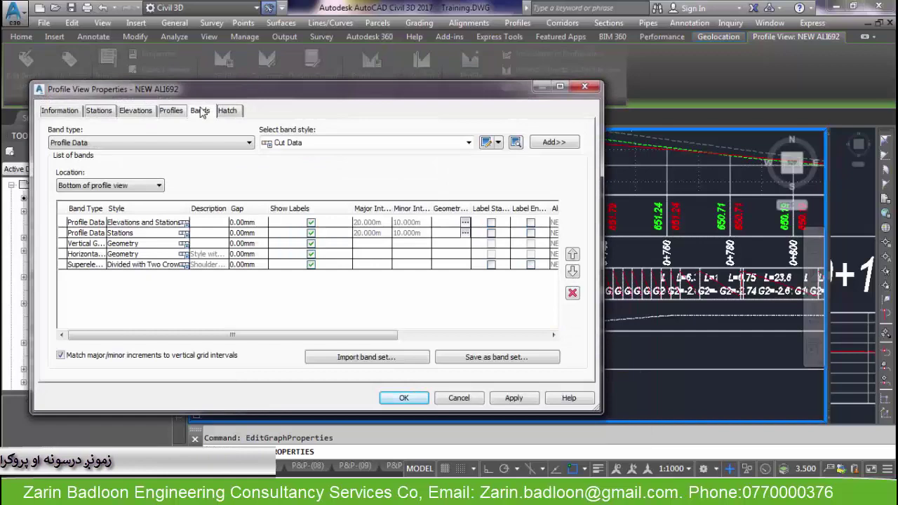
pyautogui.click(383, 360)
pyautogui.click(677, 204)
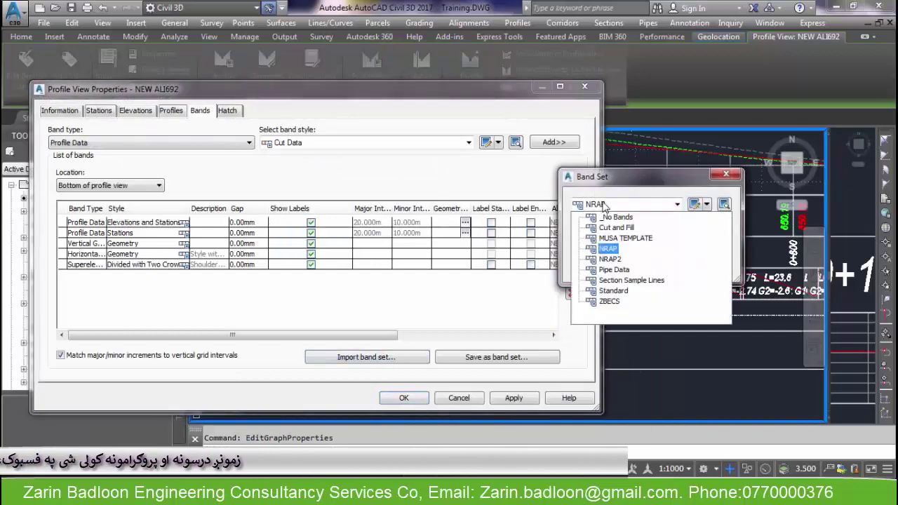
pyautogui.click(613, 300)
pyautogui.click(596, 267)
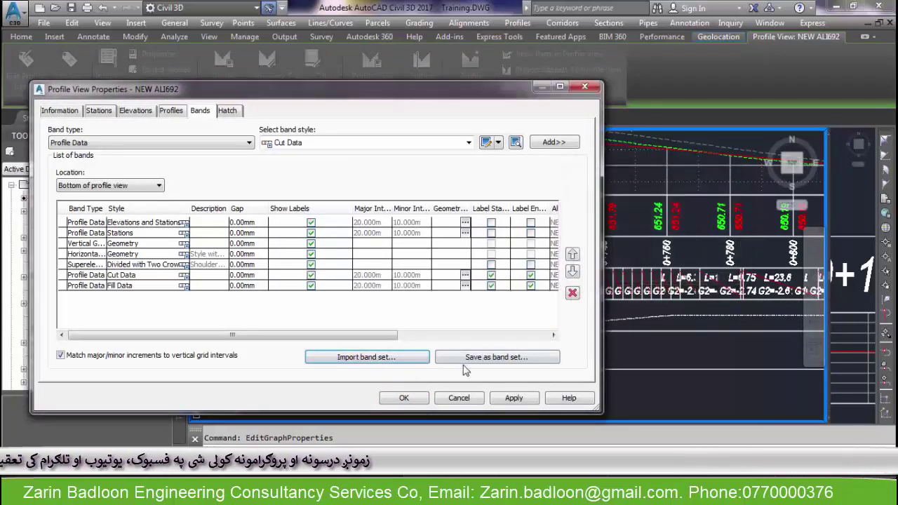
pyautogui.click(404, 397)
pyautogui.press('Escape')
pyautogui.scroll(-3, 548, 343)
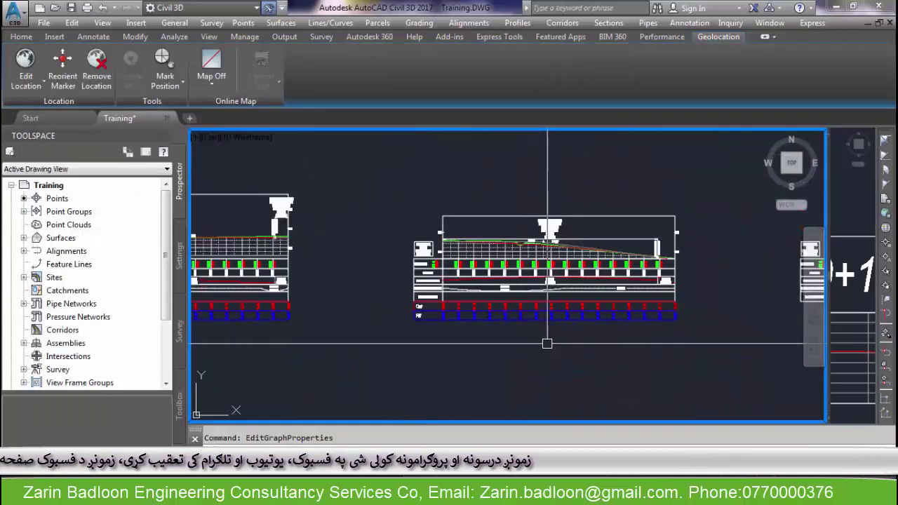
# Step: Turn off the split profile view for the third sheet profile view and enter 645 as its user-specified minimum elevation
pyautogui.scroll(5, 557, 341)
pyautogui.click(557, 341)
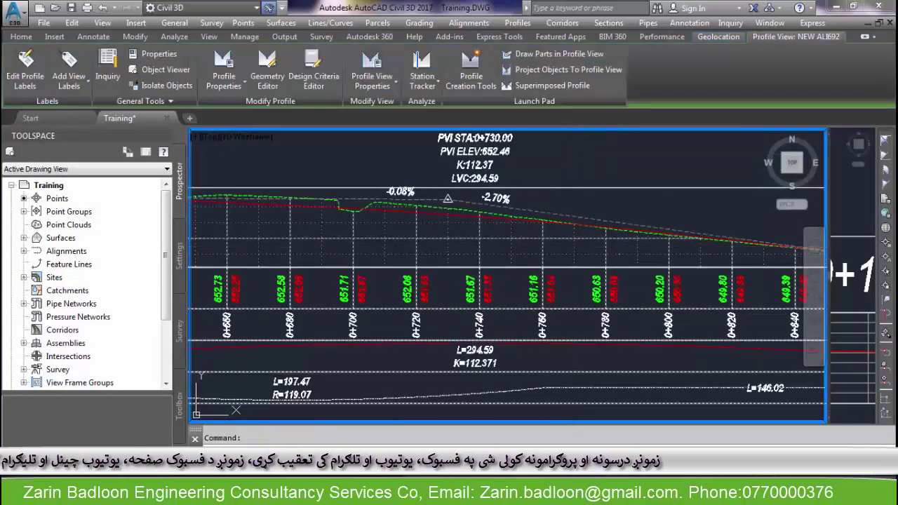
pyautogui.rightClick(570, 341)
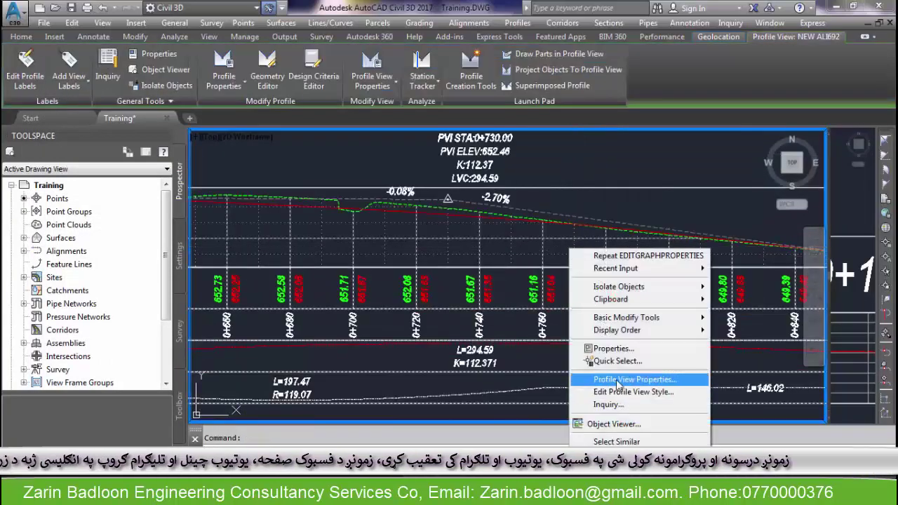
pyautogui.click(617, 380)
pyautogui.click(152, 114)
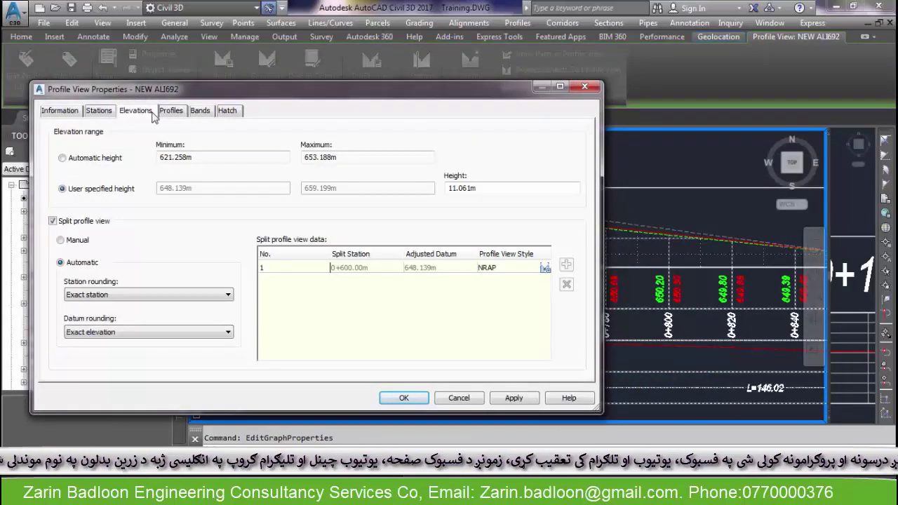
pyautogui.click(87, 221)
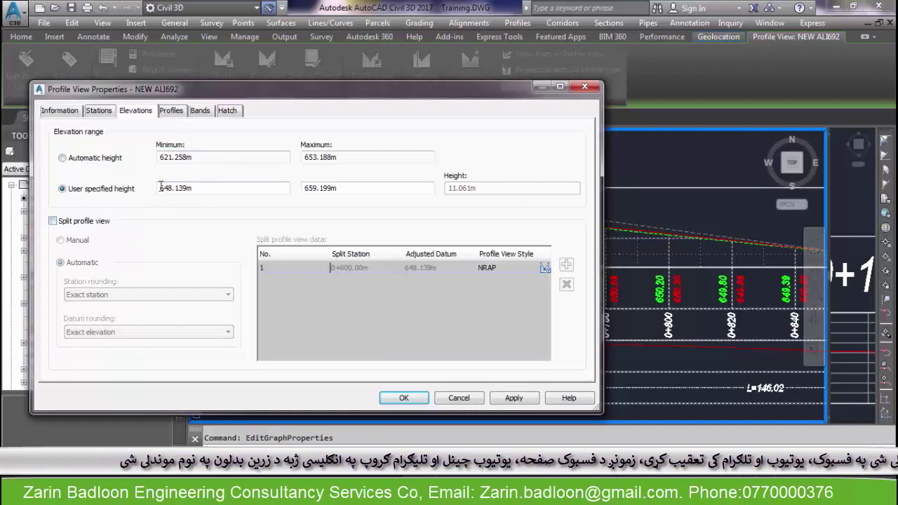
pyautogui.moveTo(167, 189); pyautogui.dragTo(237, 189)
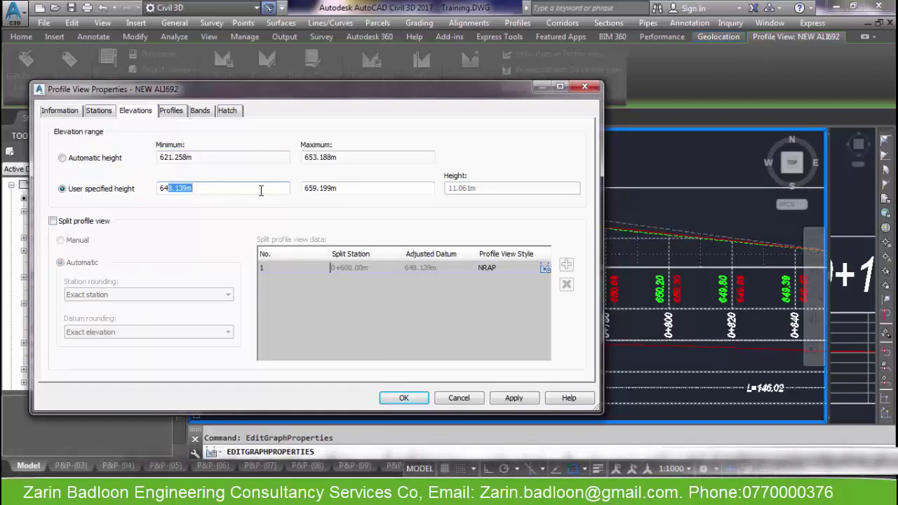
pyautogui.write('5')
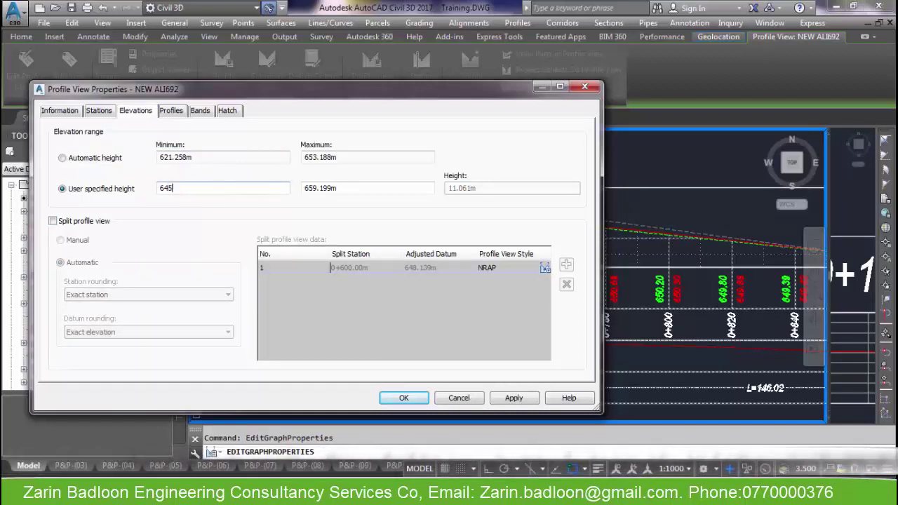
pyautogui.click(404, 398)
pyautogui.press('Escape')
# Step: Reopen the third sheet profile view's properties and apply the user-specified minimum elevation of 645 m
pyautogui.scroll(-3, 499, 277)
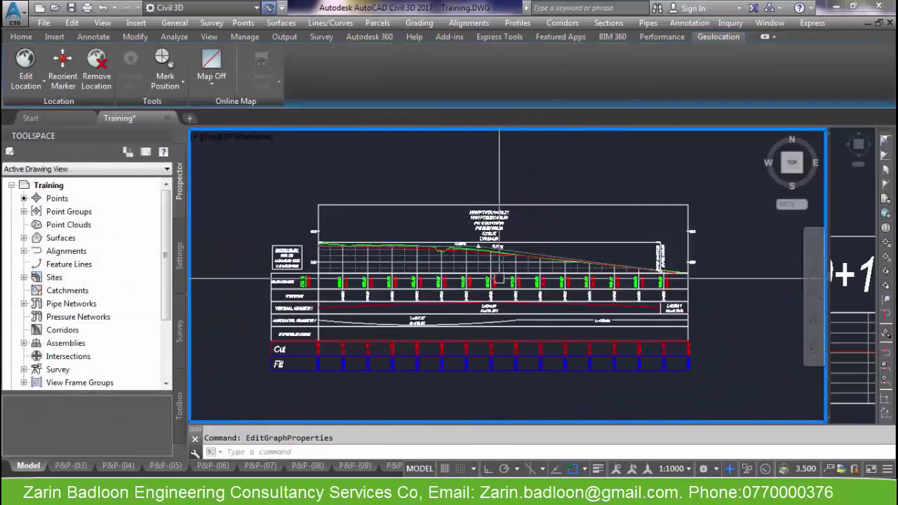
pyautogui.scroll(3, 499, 277)
pyautogui.click(409, 241)
pyautogui.rightClick(410, 242)
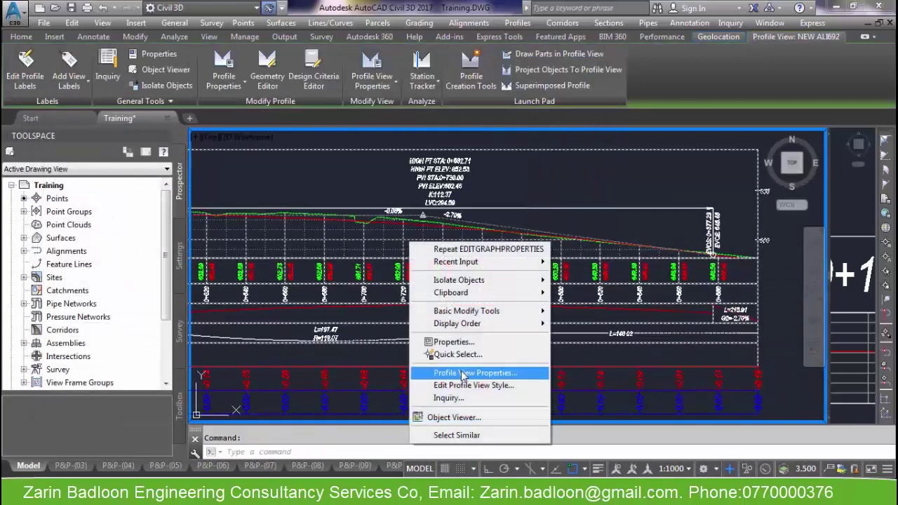
pyautogui.click(475, 375)
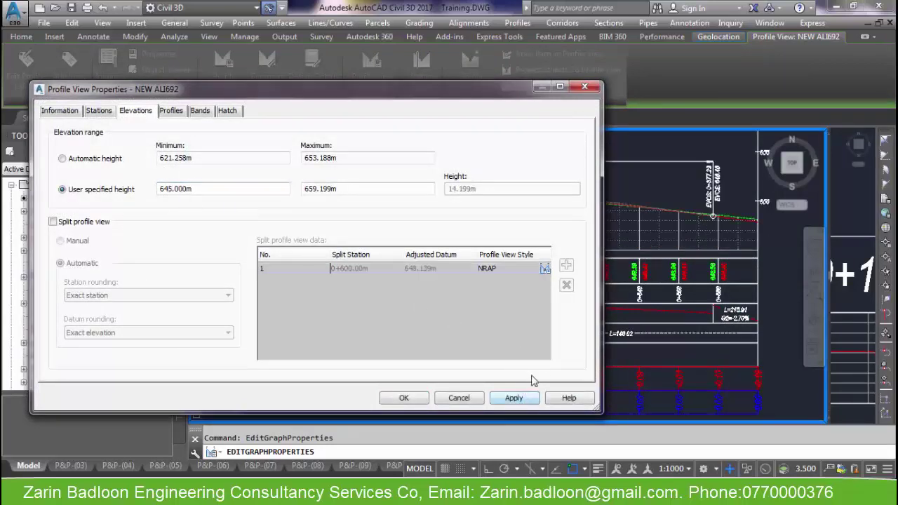
pyautogui.click(404, 398)
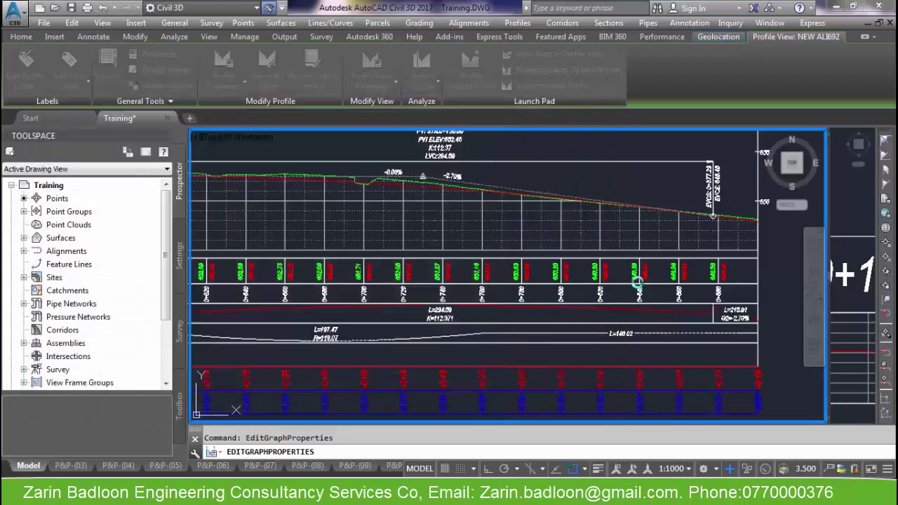
pyautogui.scroll(-4, 646, 252)
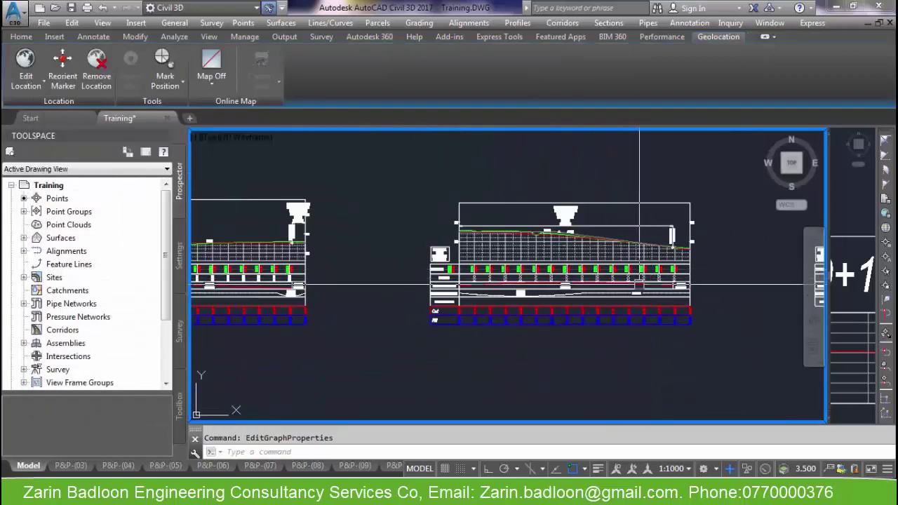
# Step: Open the design profile's labels in the fourth sheet profile view and add a Lines label with the Slope 1 in X style
pyautogui.scroll(4, 681, 247)
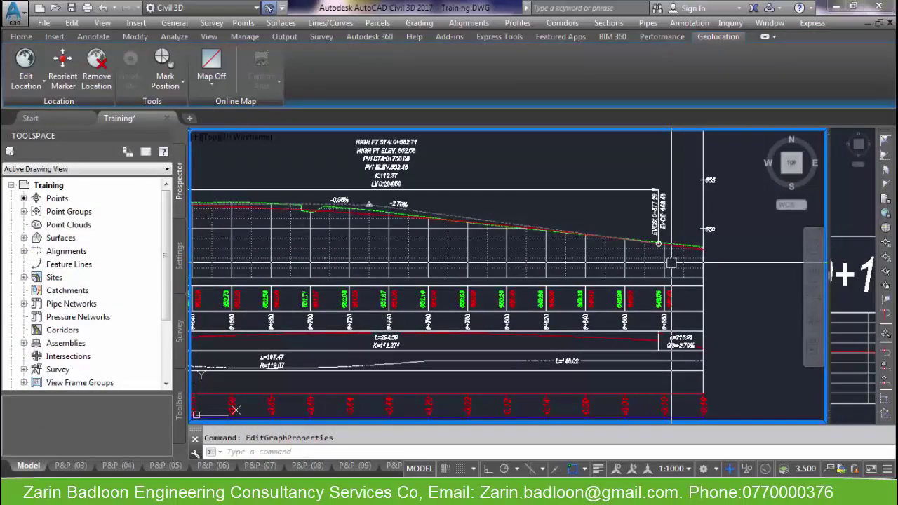
pyautogui.scroll(-5, 672, 263)
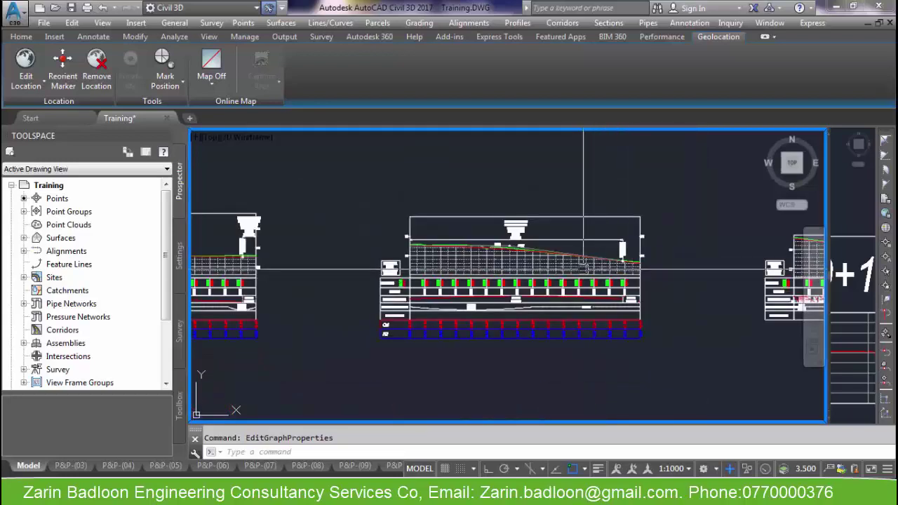
pyautogui.scroll(5, 600, 281)
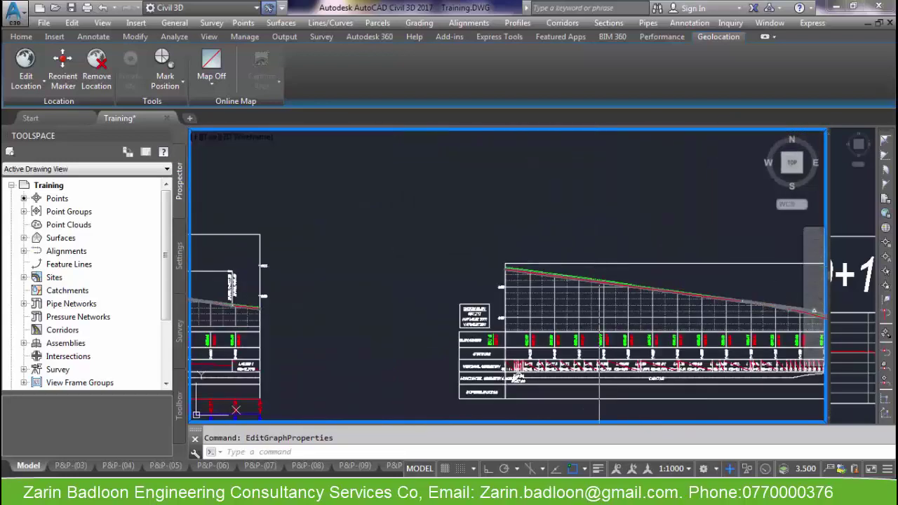
pyautogui.click(601, 267)
pyautogui.rightClick(604, 269)
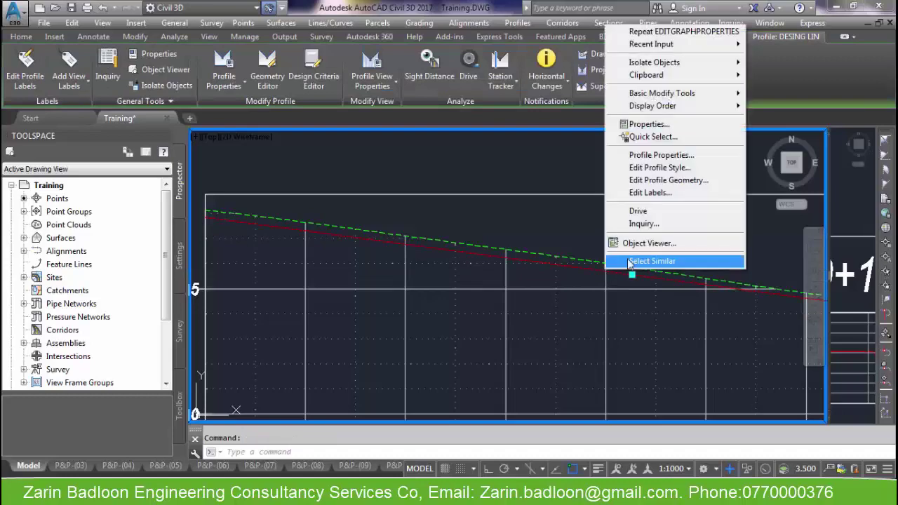
pyautogui.click(651, 193)
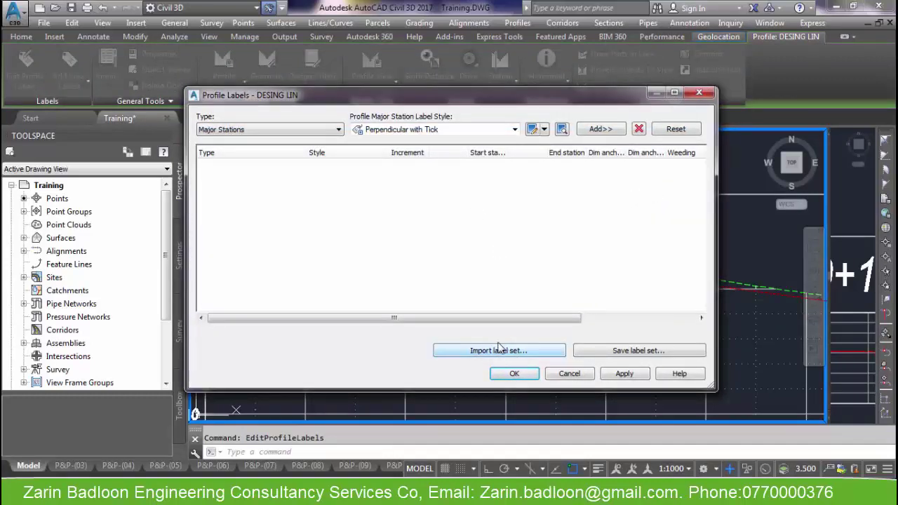
pyautogui.click(279, 131)
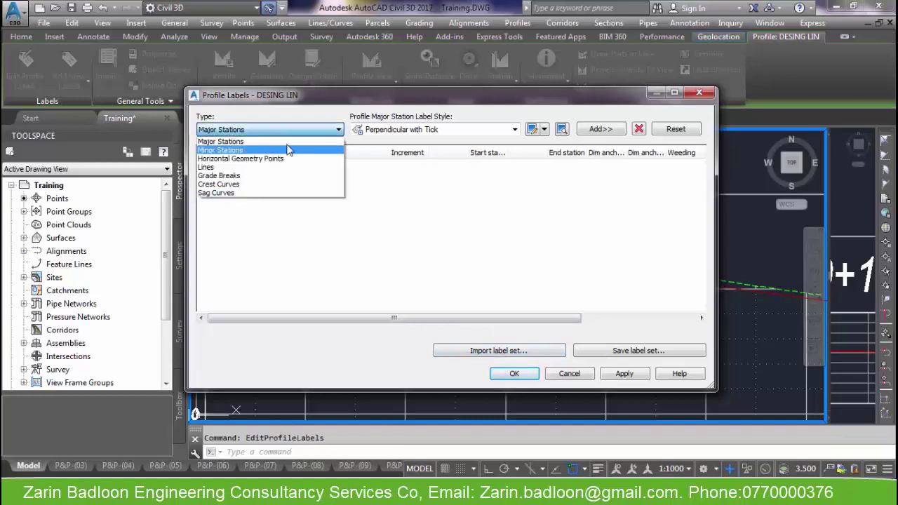
pyautogui.click(212, 168)
pyautogui.click(593, 130)
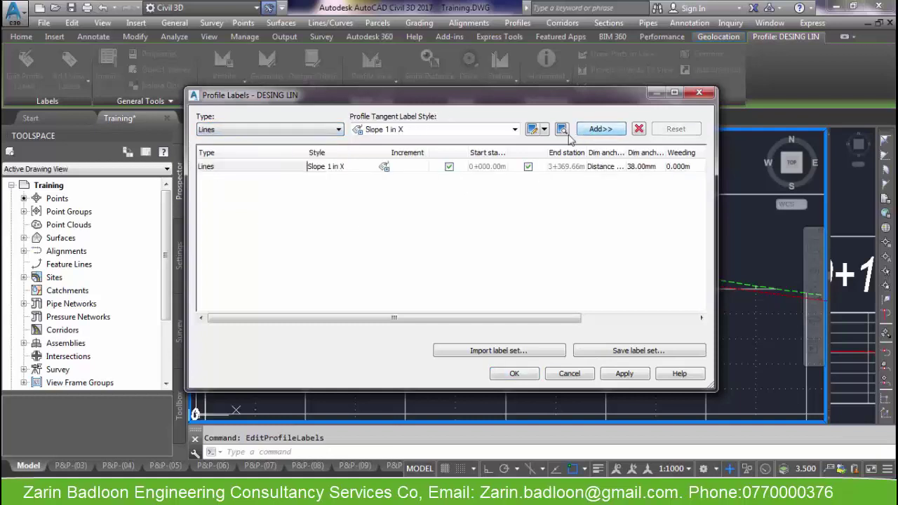
# Step: Add Crest Curves and Sag Curves labels in the Crest and Sag style to the design profile and apply them
pyautogui.click(266, 137)
pyautogui.click(237, 187)
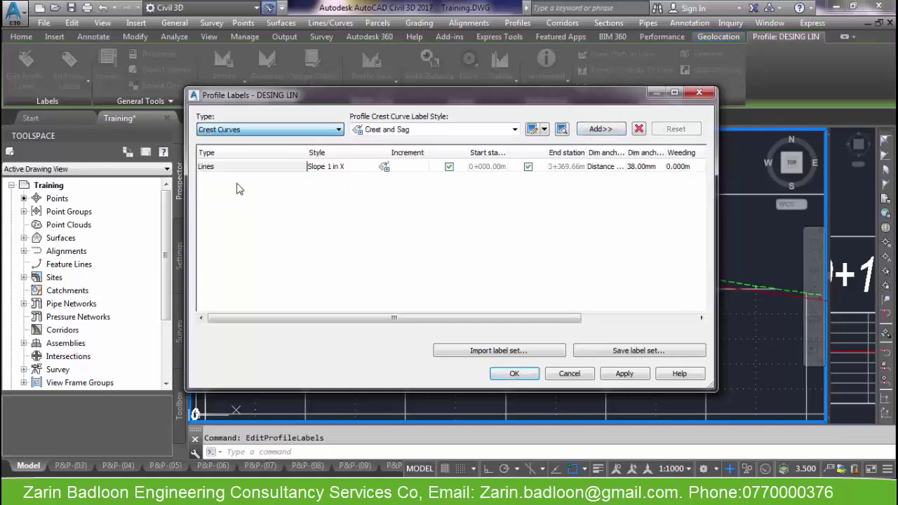
pyautogui.click(600, 130)
pyautogui.click(284, 133)
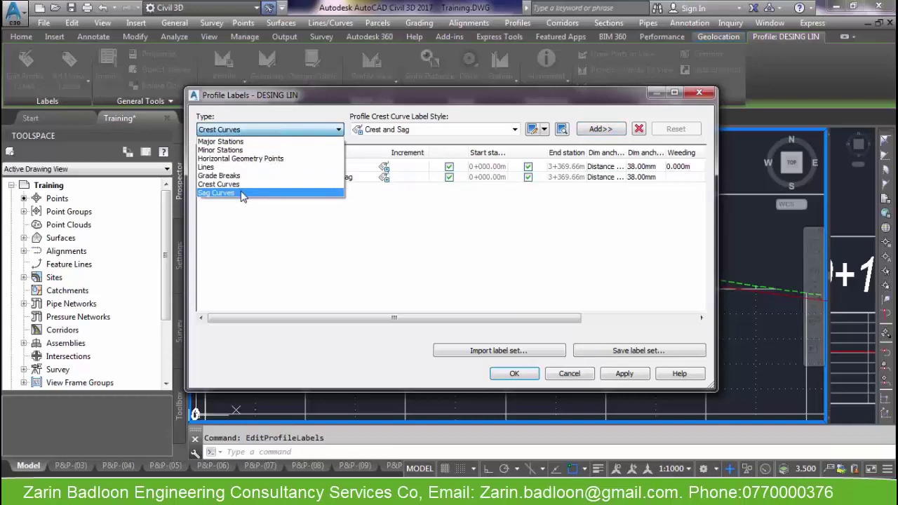
pyautogui.click(237, 197)
pyautogui.click(591, 132)
pyautogui.click(516, 373)
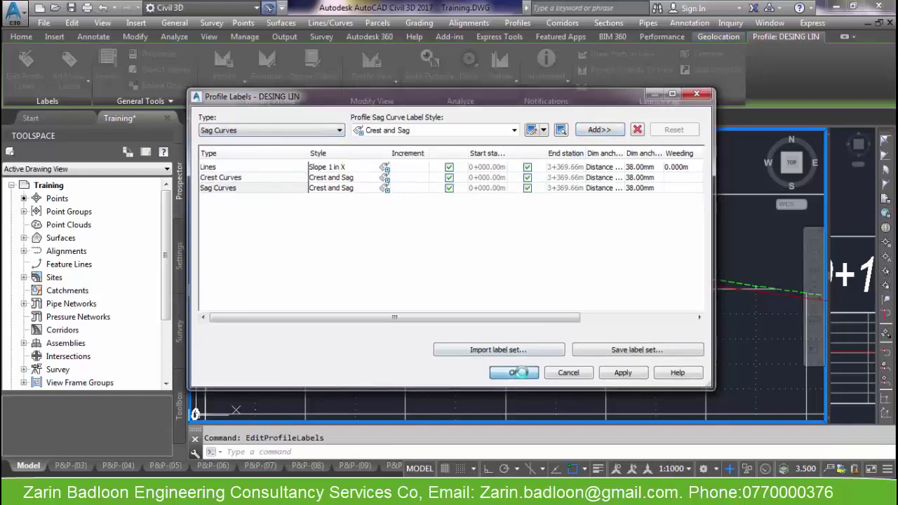
# Step: Import the ZBECS label set into the design profile of the fourth sheet profile view and apply it
pyautogui.scroll(-3, 541, 315)
pyautogui.moveTo(616, 339); pyautogui.dragTo(391, 272, button='middle')
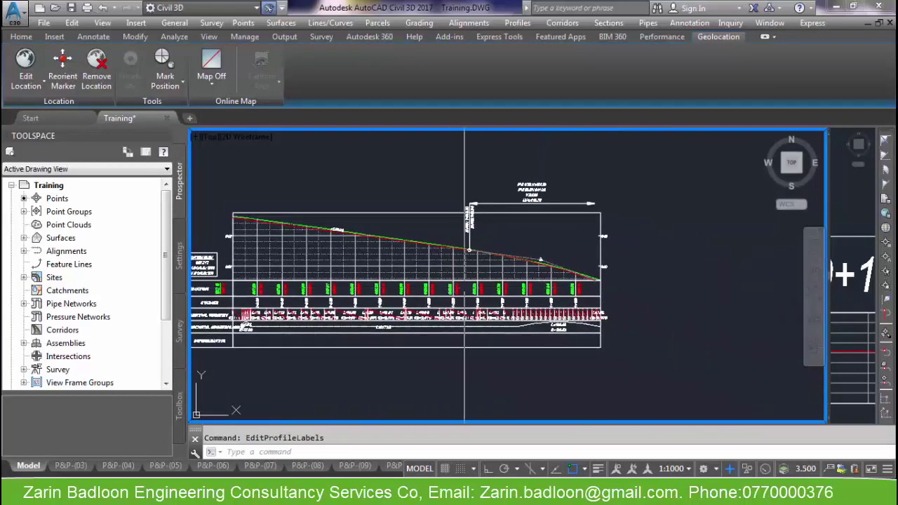
pyautogui.scroll(4, 476, 261)
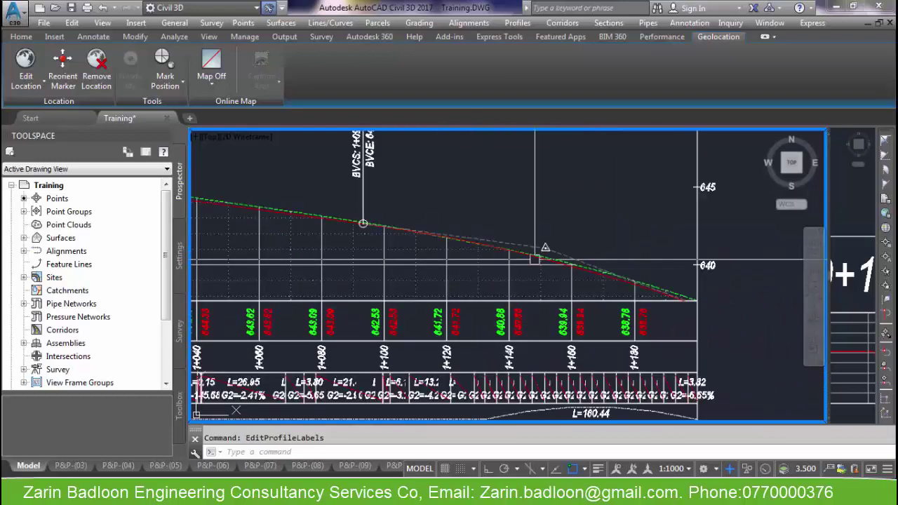
pyautogui.scroll(-2, 528, 251)
pyautogui.scroll(3, 528, 249)
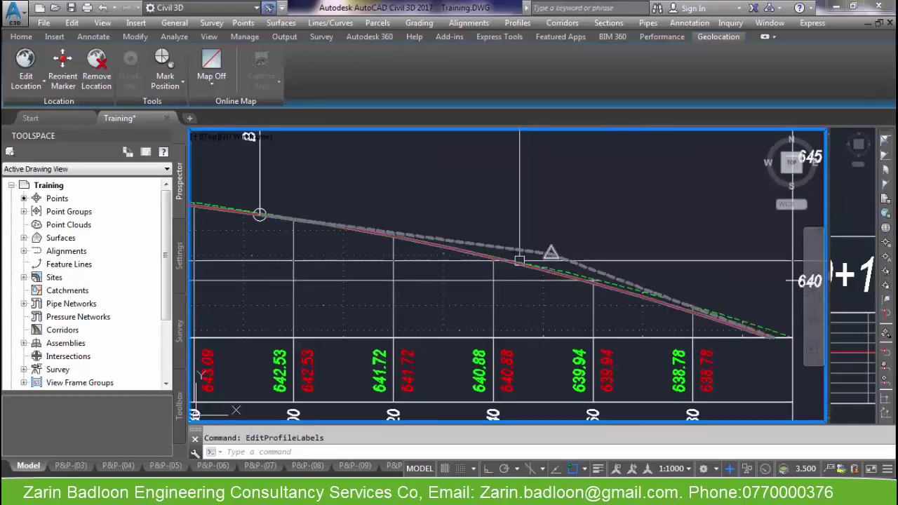
pyautogui.click(550, 254)
pyautogui.rightClick(550, 254)
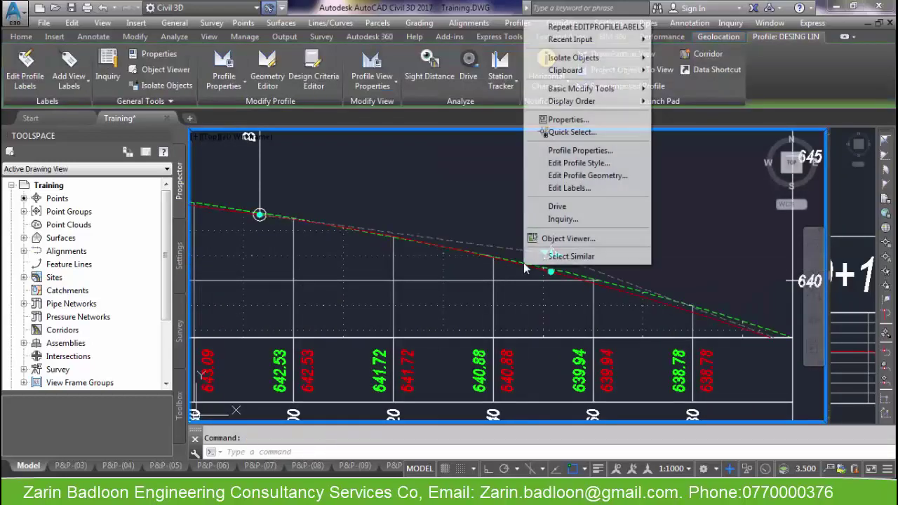
pyautogui.click(578, 193)
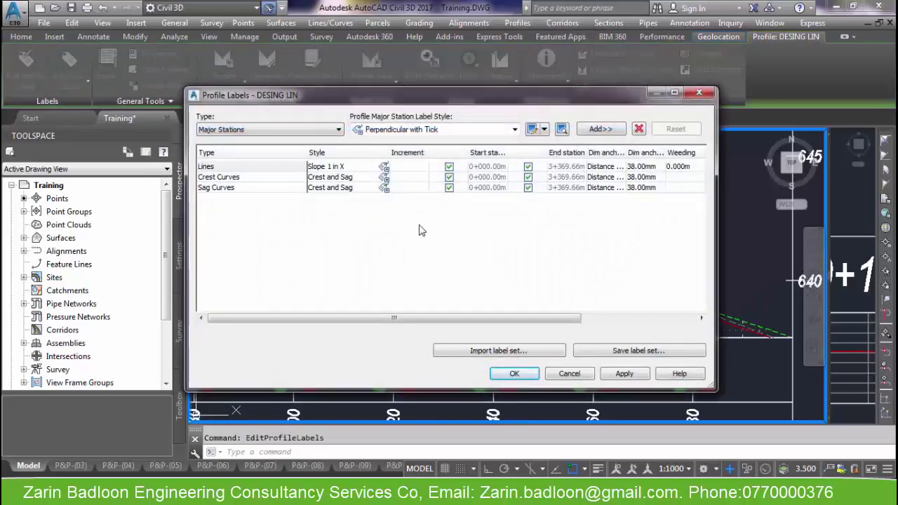
pyautogui.click(508, 356)
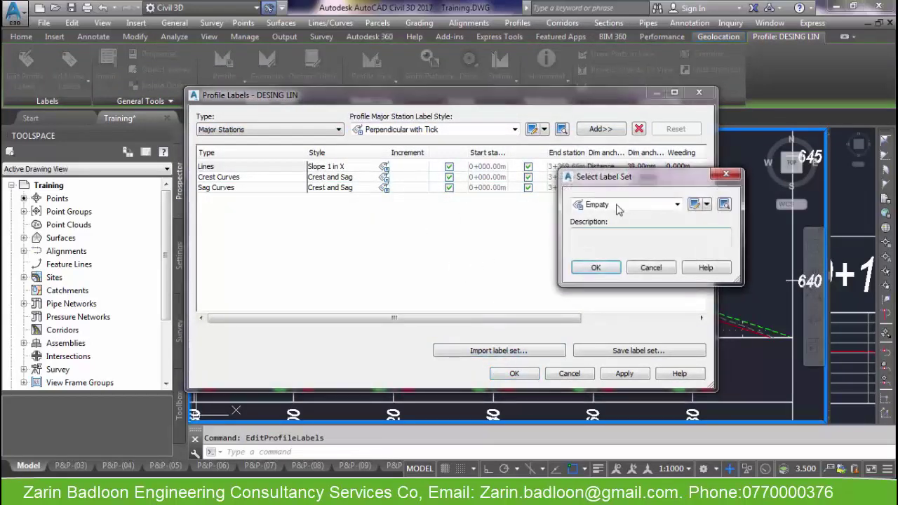
pyautogui.click(677, 204)
pyautogui.click(605, 242)
pyautogui.click(595, 269)
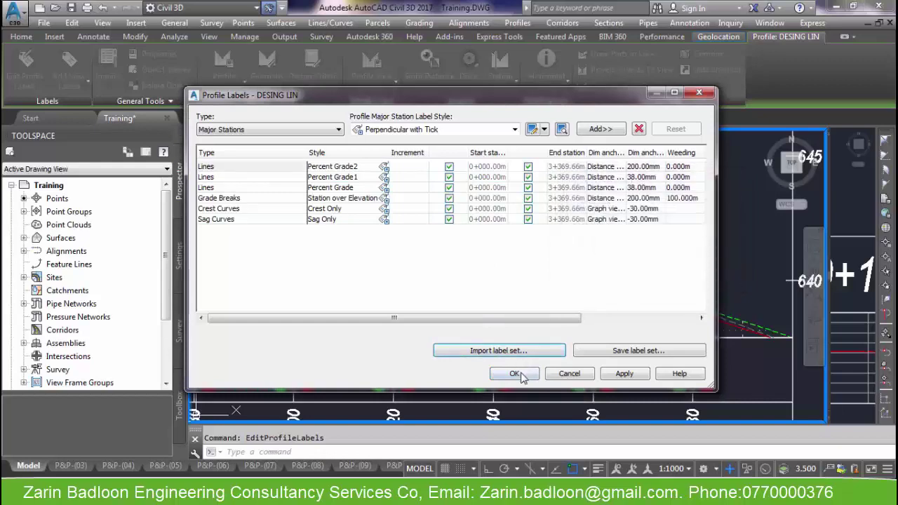
pyautogui.click(516, 373)
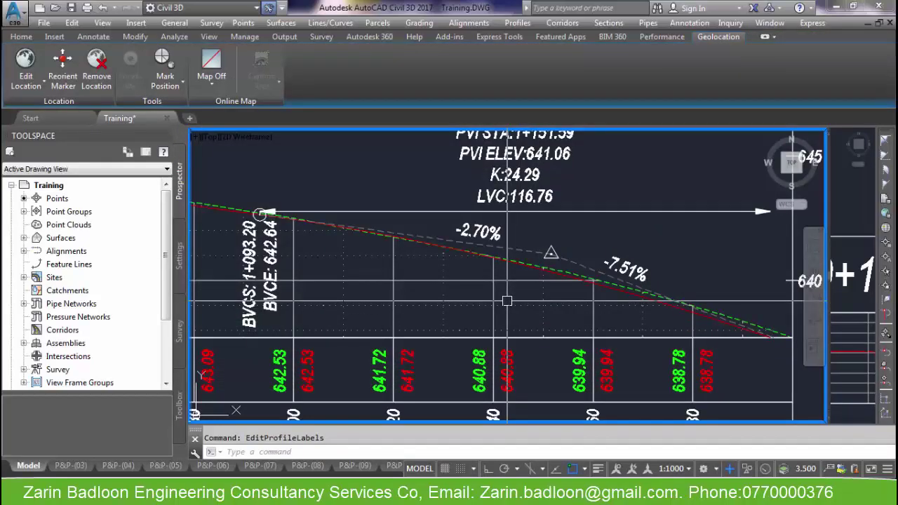
# Step: Examine the design profile at the end of the fourth sheet profile view and its continuation at the start of the next one
pyautogui.scroll(-4, 404, 227)
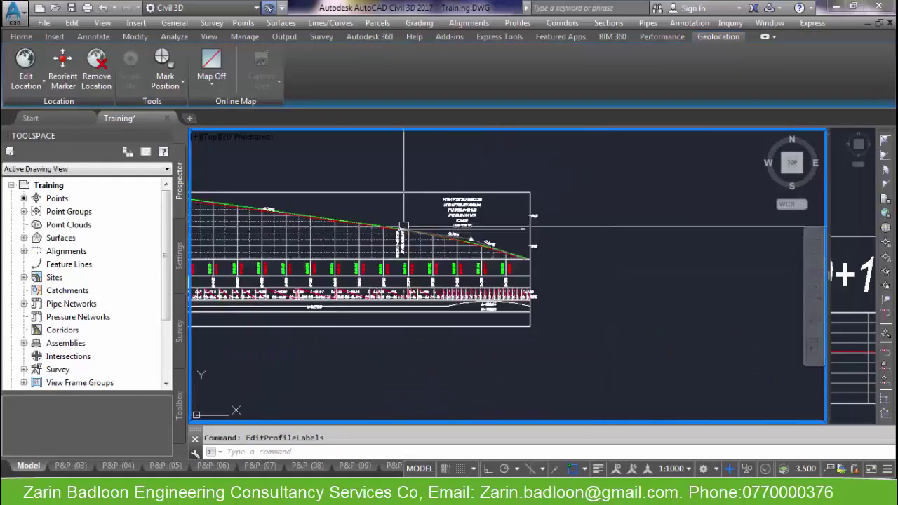
pyautogui.scroll(4, 483, 213)
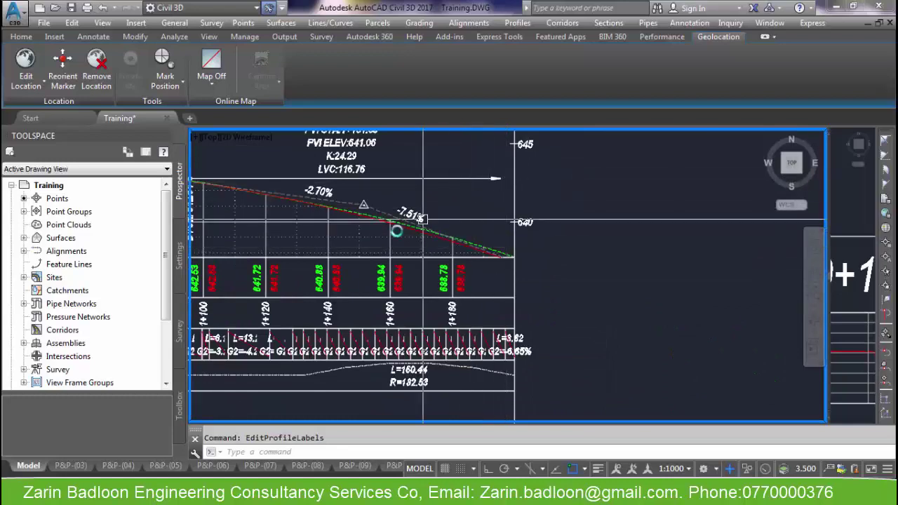
pyautogui.scroll(-6, 498, 257)
pyautogui.scroll(3, 253, 248)
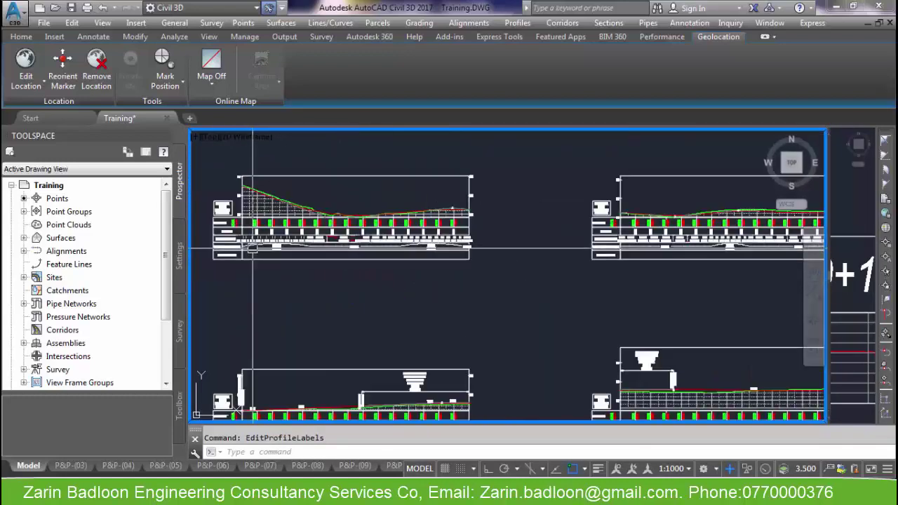
pyautogui.scroll(6, 253, 248)
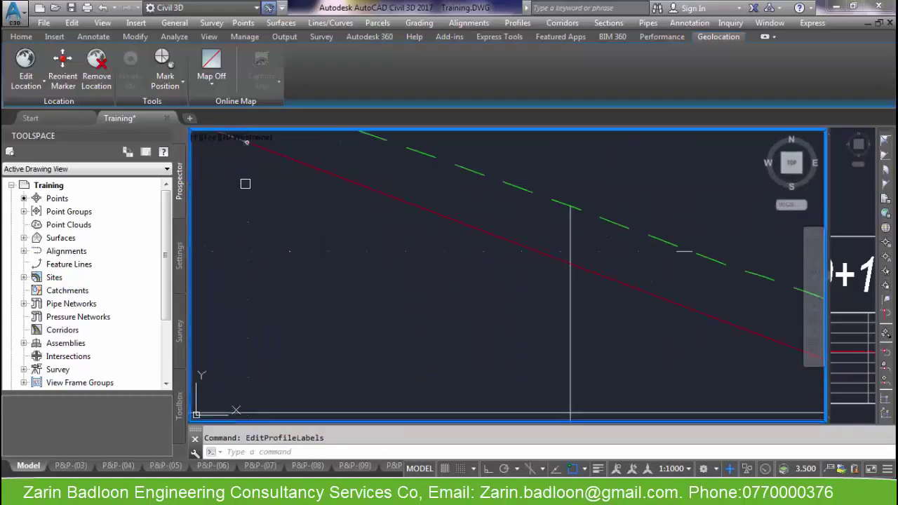
pyautogui.moveTo(248, 145)
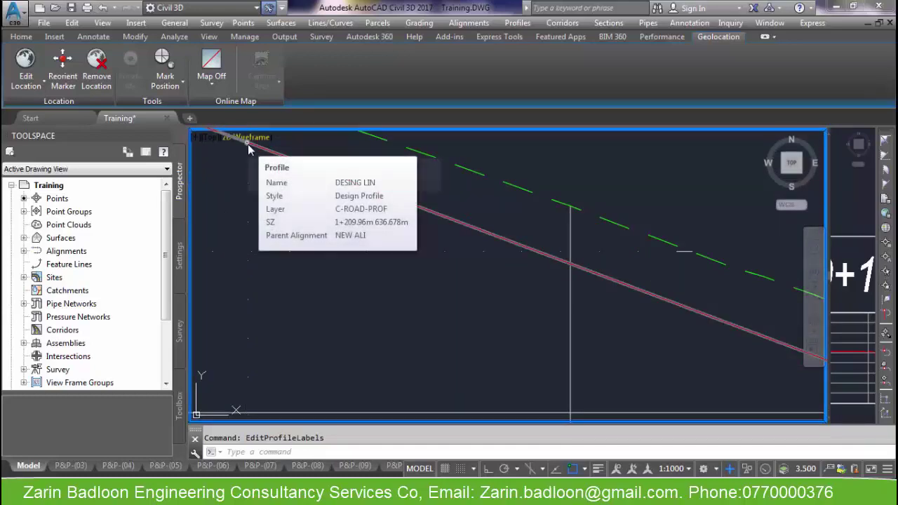
pyautogui.scroll(-6, 491, 280)
pyautogui.moveTo(635, 355); pyautogui.dragTo(360, 291, button='middle')
pyautogui.scroll(3, 487, 251)
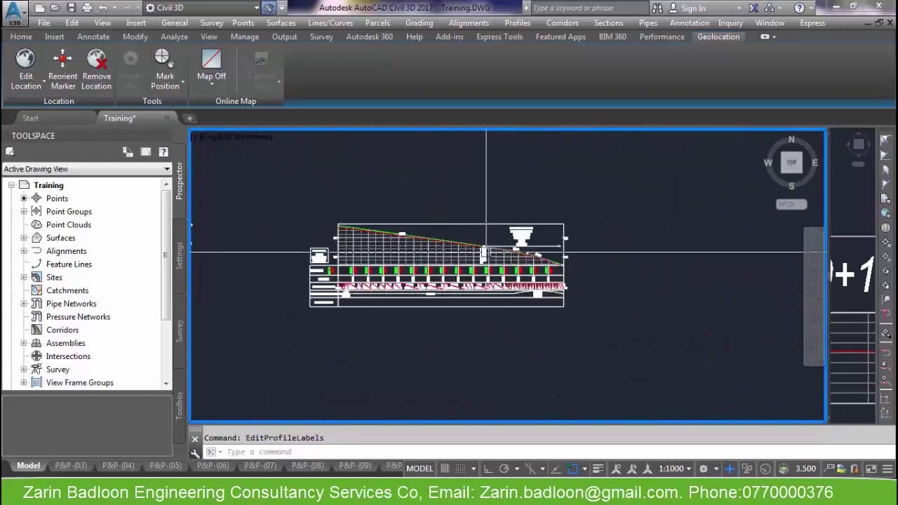
# Step: Turn off the split profile view for the fourth sheet profile view and apply a user-specified minimum elevation of 635 m
pyautogui.scroll(5, 486, 251)
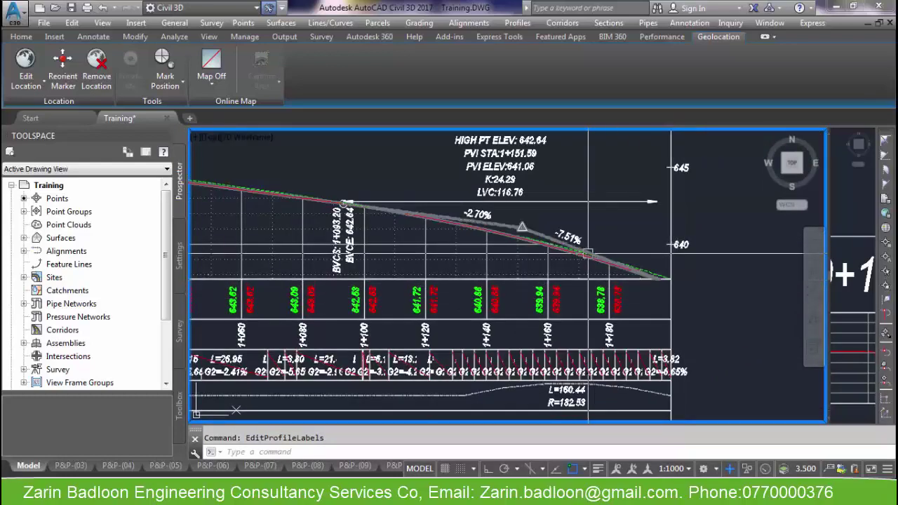
pyautogui.click(582, 263)
pyautogui.rightClick(575, 271)
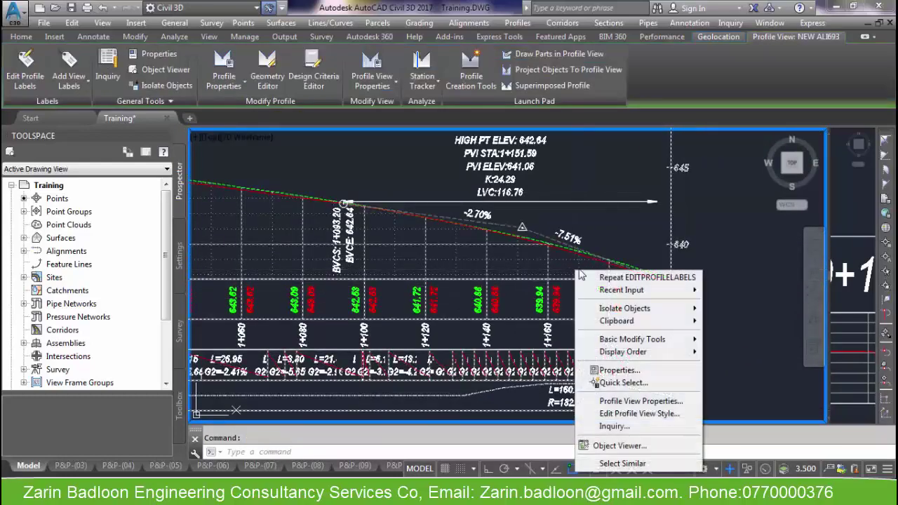
pyautogui.click(640, 401)
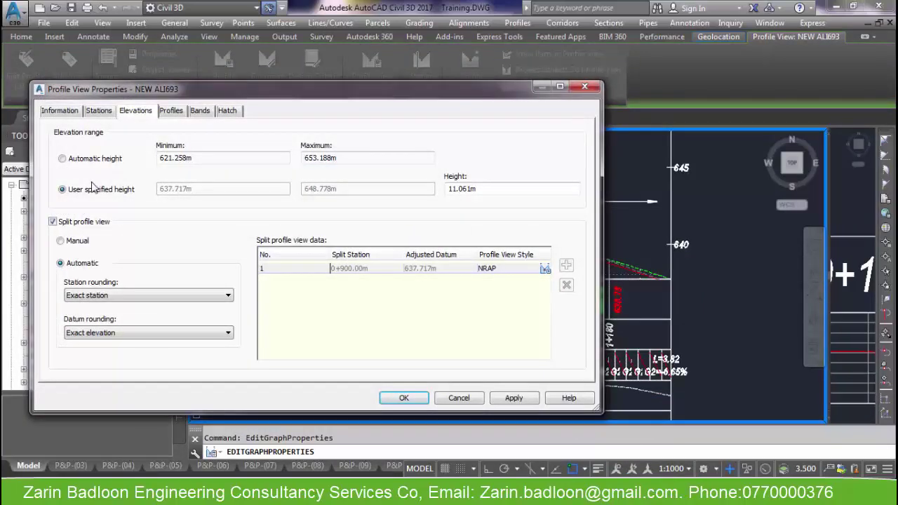
pyautogui.click(69, 223)
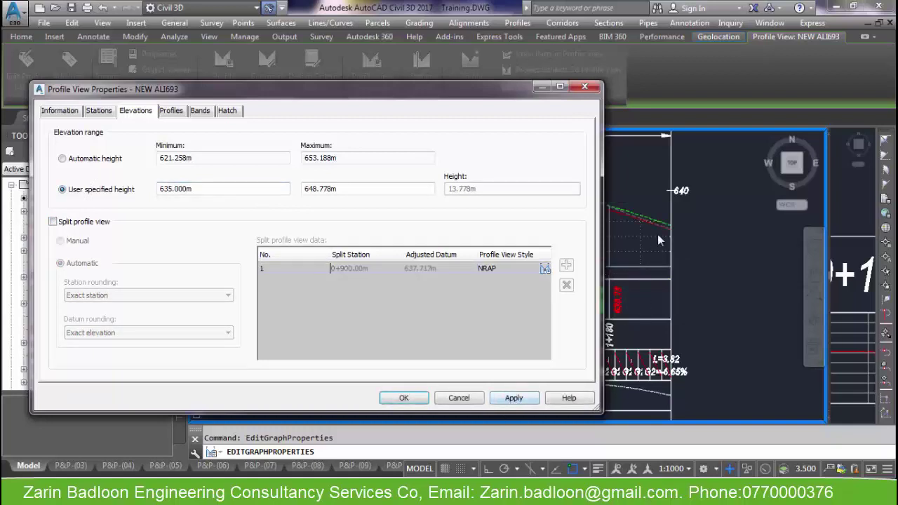
pyautogui.click(404, 397)
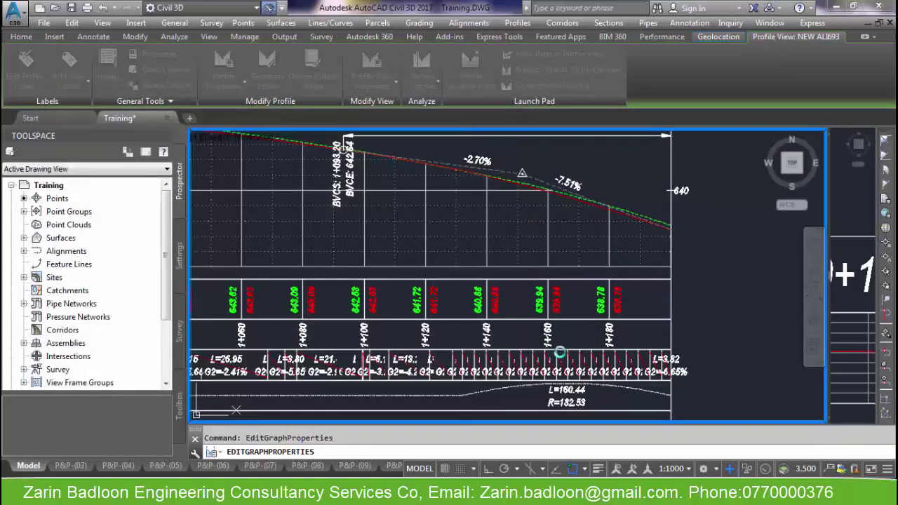
pyautogui.press('Escape')
# Step: Review the fourth sheet profile view, the full-length profile view and the overall arrangement of sheet profile views
pyautogui.scroll(-5, 471, 325)
pyautogui.scroll(3, 471, 325)
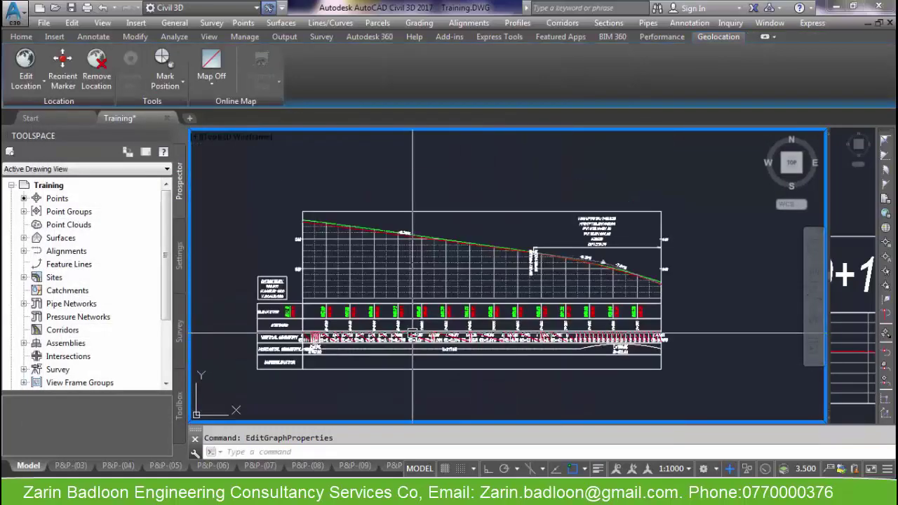
pyautogui.scroll(-5, 471, 325)
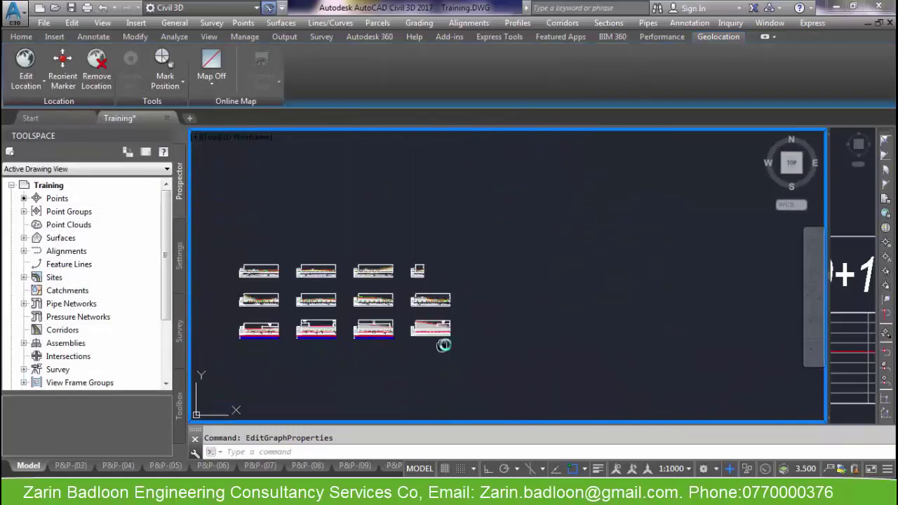
pyautogui.moveTo(505, 313); pyautogui.dragTo(577, 291, button='middle')
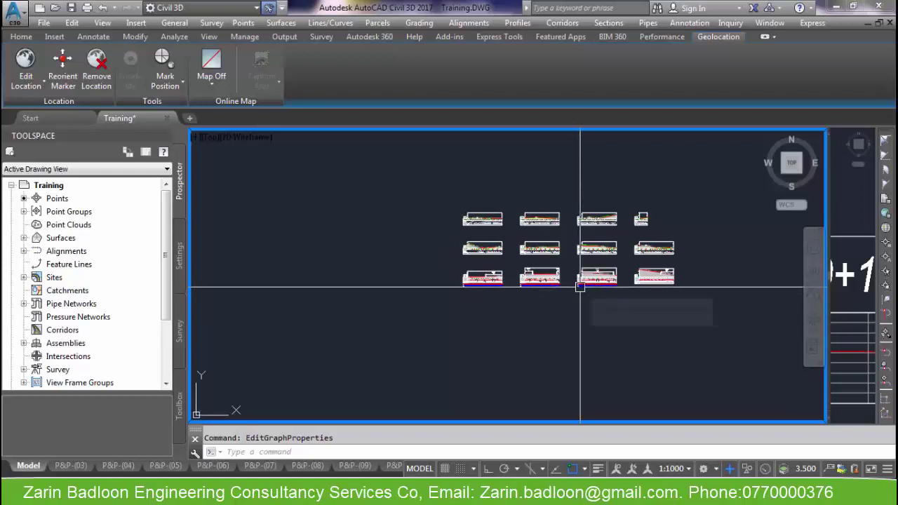
pyautogui.scroll(-3, 614, 257)
pyautogui.scroll(2, 484, 345)
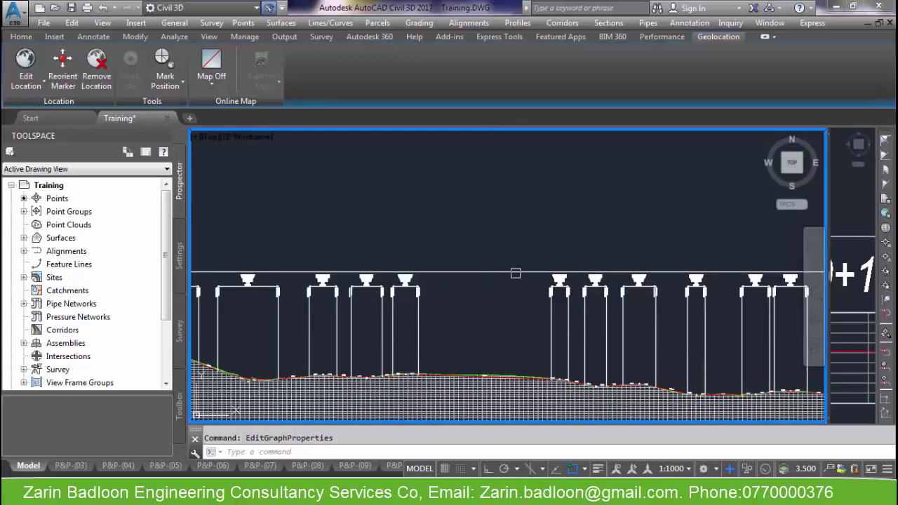
pyautogui.scroll(-5, 517, 271)
pyautogui.scroll(-4, 455, 340)
pyautogui.scroll(-2, 455, 340)
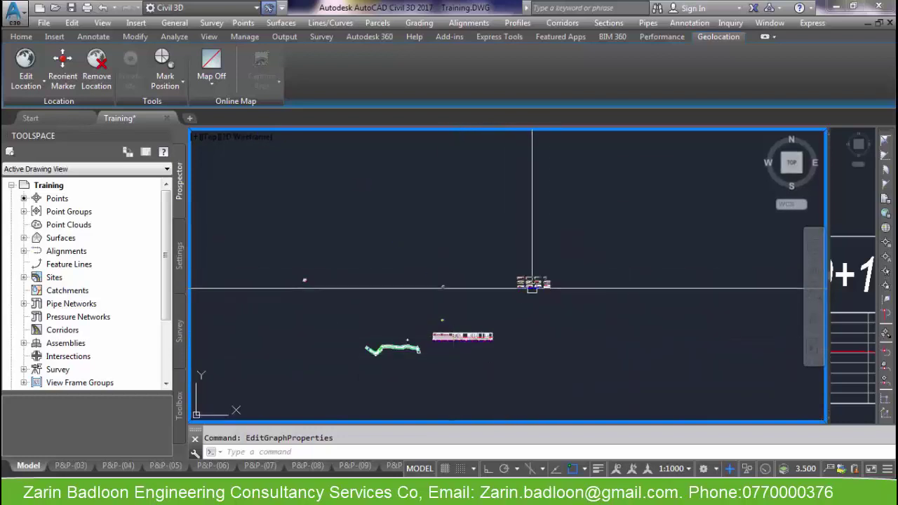
pyautogui.scroll(6, 529, 287)
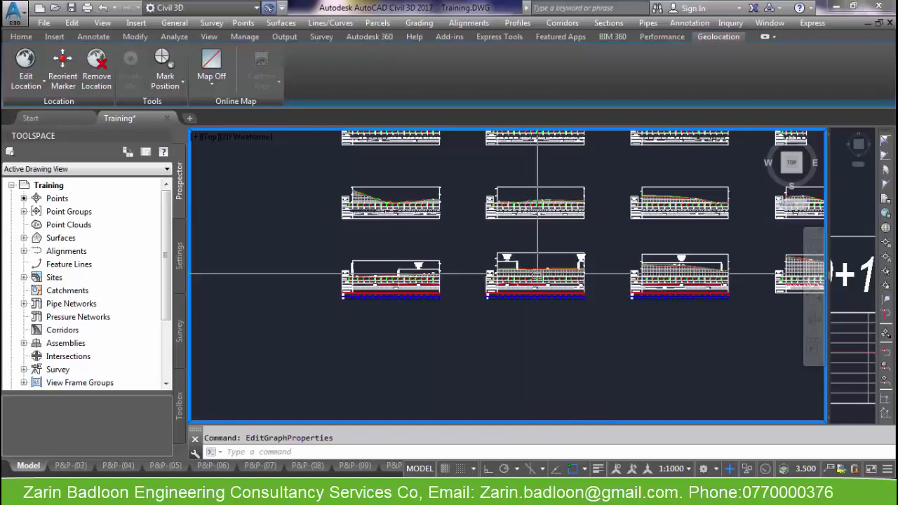
# Step: Open the Crest Only style of the crest curve labels for editing from the design profile's labels in the second sheet profile view
pyautogui.scroll(-4, 533, 278)
pyautogui.scroll(4, 552, 266)
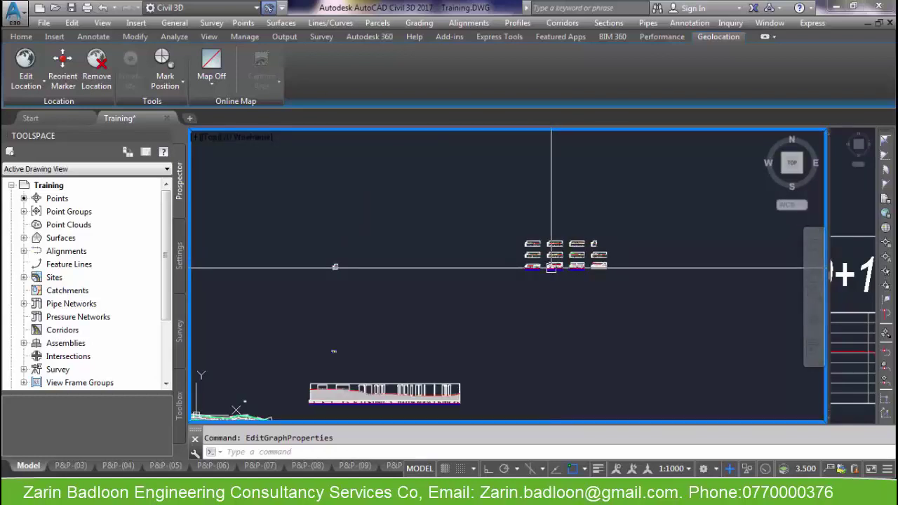
pyautogui.scroll(5, 552, 266)
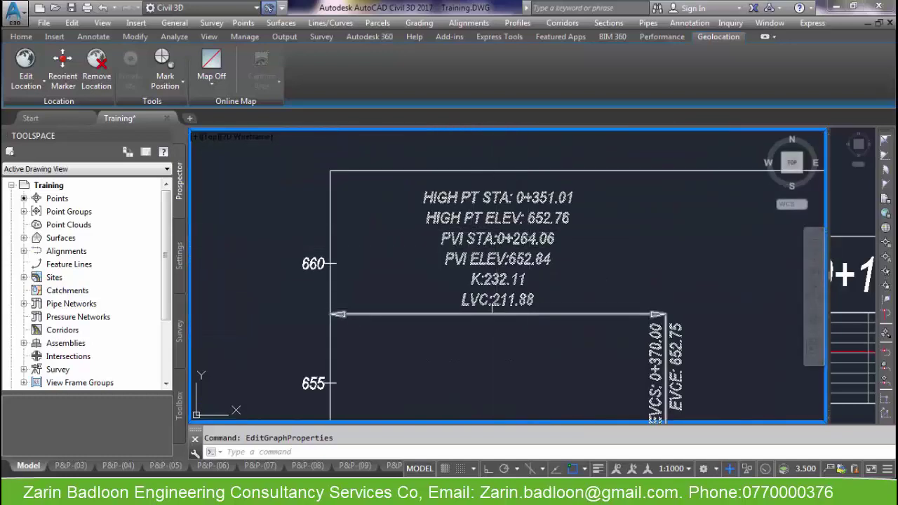
pyautogui.scroll(4, 477, 179)
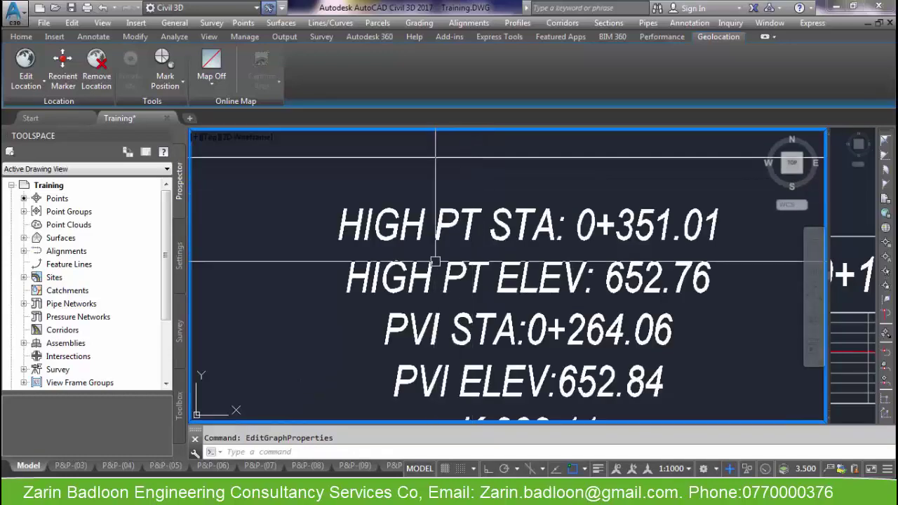
pyautogui.scroll(-5, 432, 153)
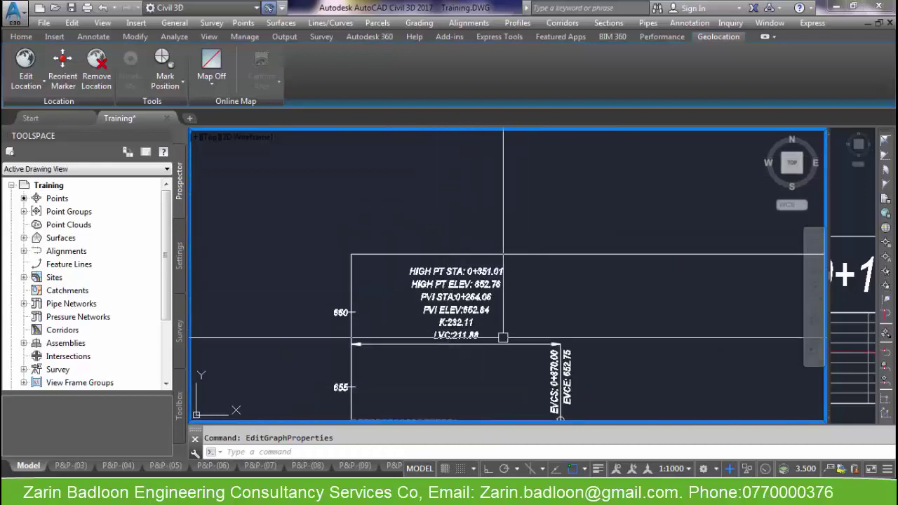
pyautogui.click(501, 344)
pyautogui.rightClick(502, 343)
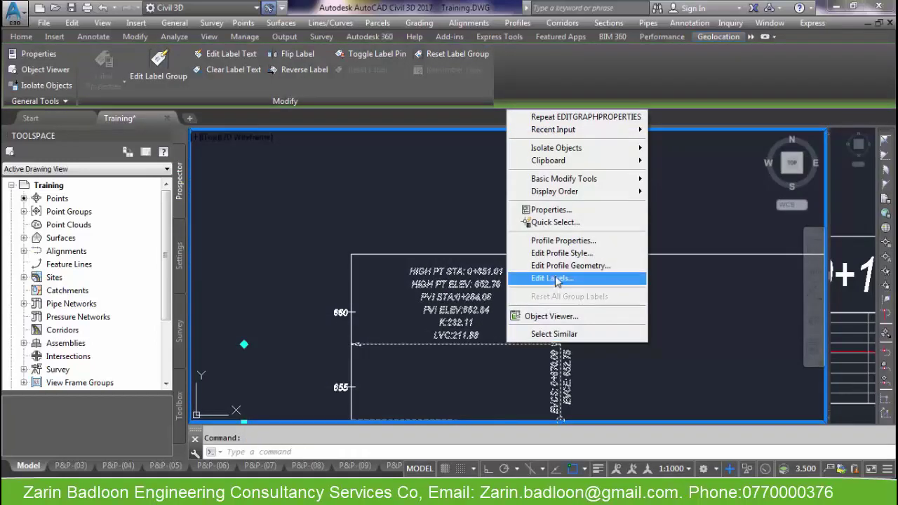
pyautogui.click(555, 279)
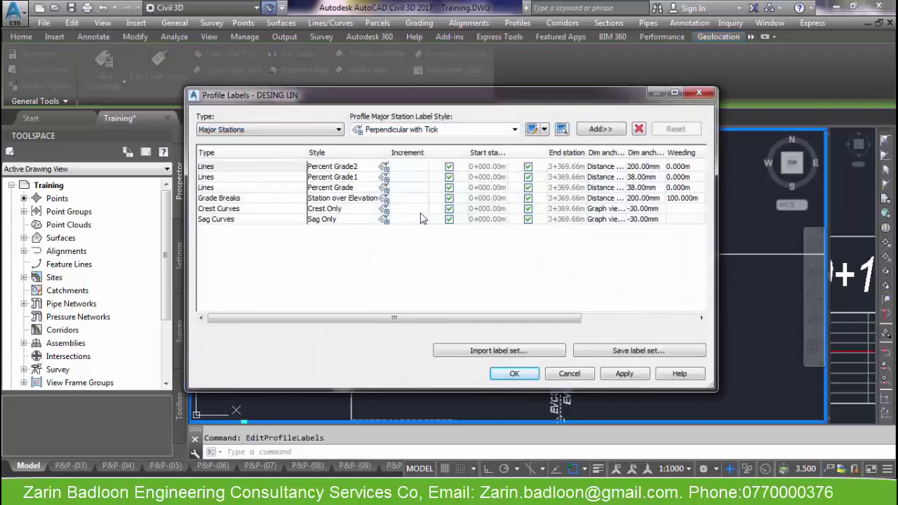
pyautogui.click(237, 210)
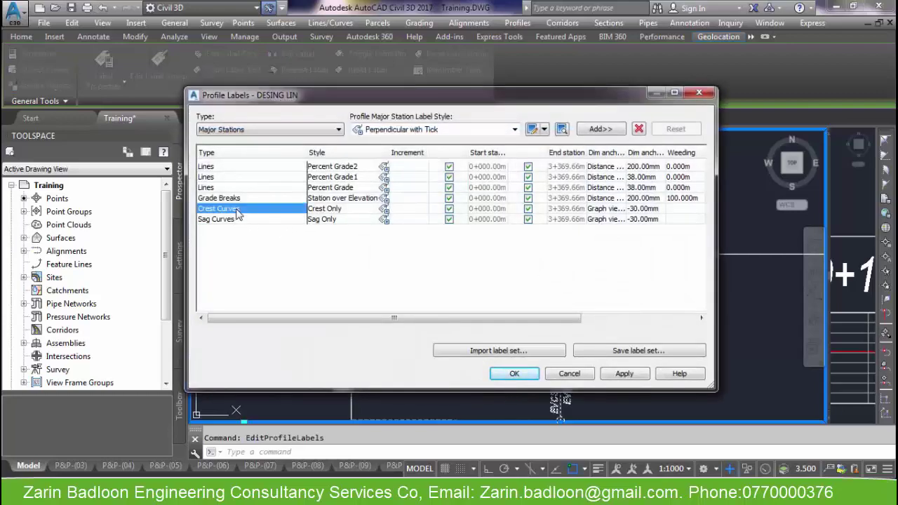
pyautogui.click(383, 209)
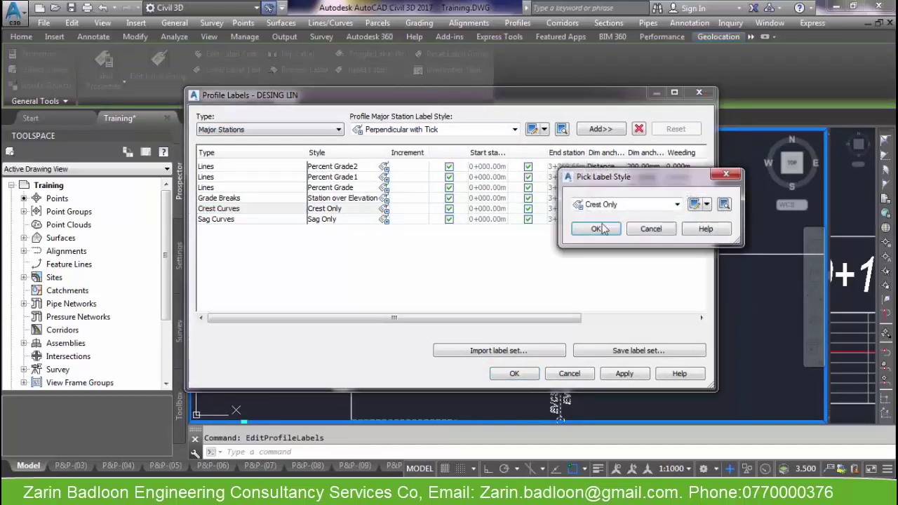
pyautogui.click(695, 204)
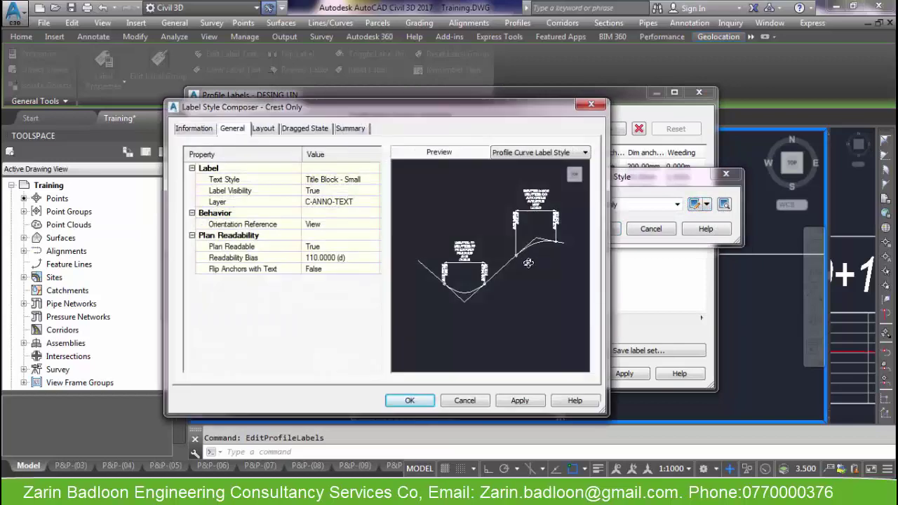
# Step: Examine the Dimension Line, Start Line and End Line components in the layout of the Crest Only label style
pyautogui.click(264, 129)
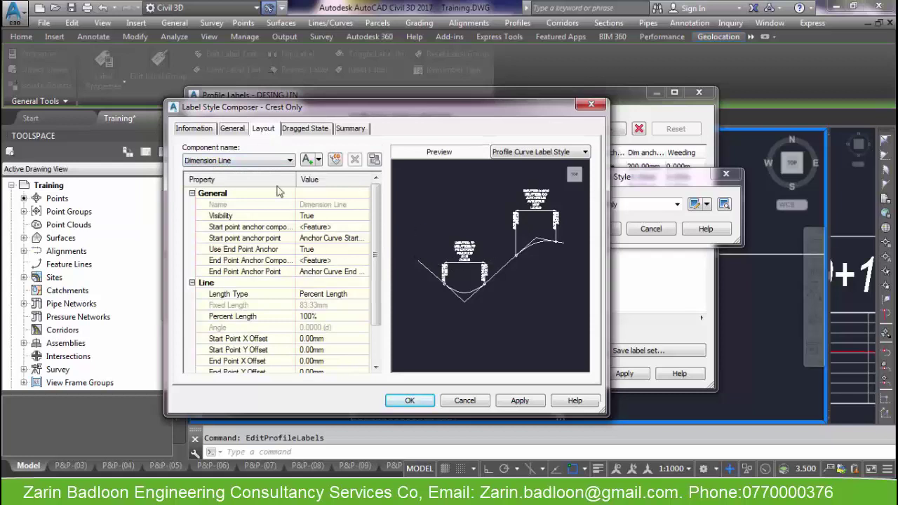
pyautogui.click(248, 163)
pyautogui.click(223, 184)
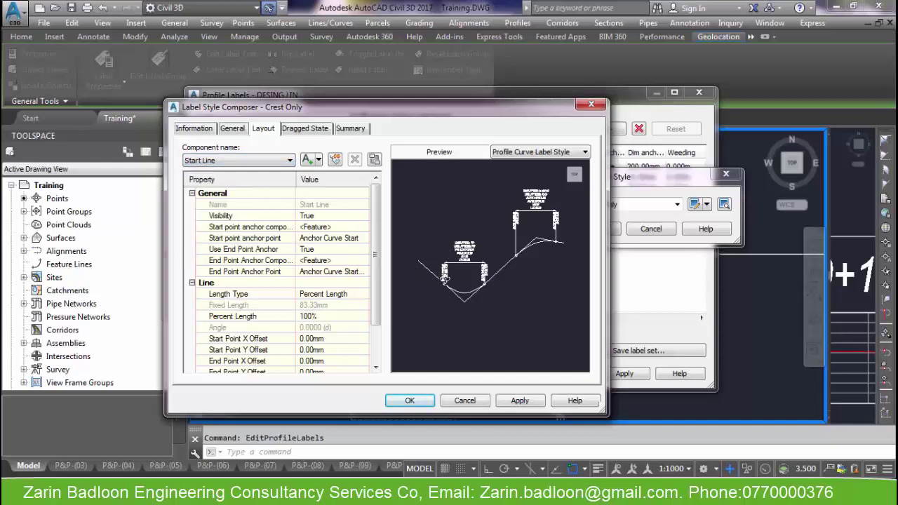
pyautogui.click(251, 162)
pyautogui.click(203, 189)
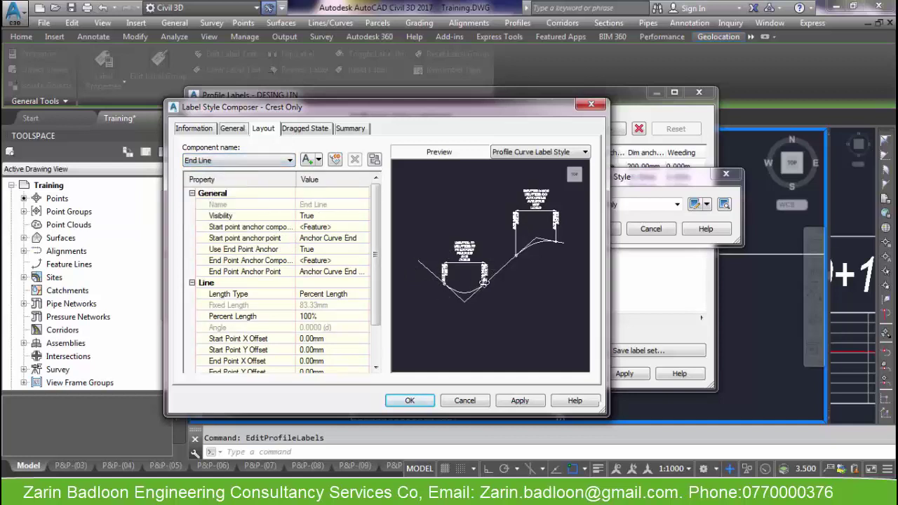
pyautogui.click(236, 161)
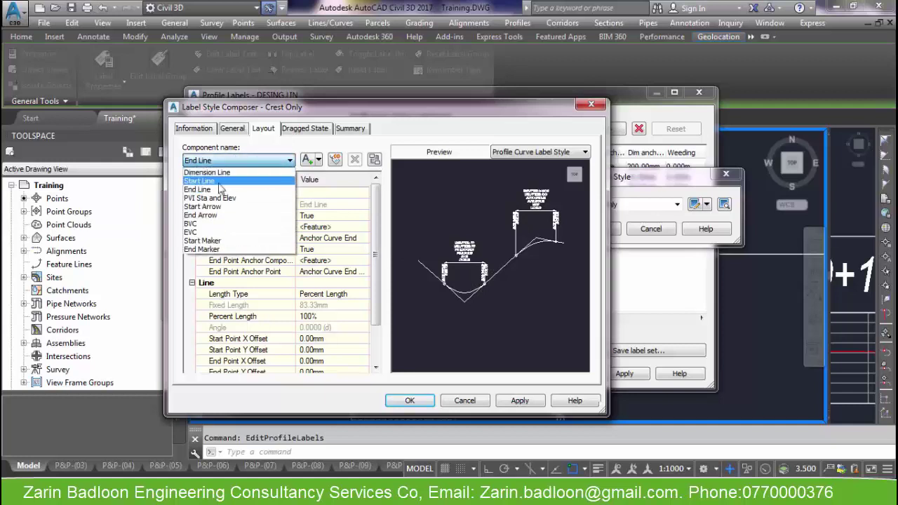
# Step: Set the colour of the entire contents text of the PVI Sta and Elev component to Red
pyautogui.click(219, 199)
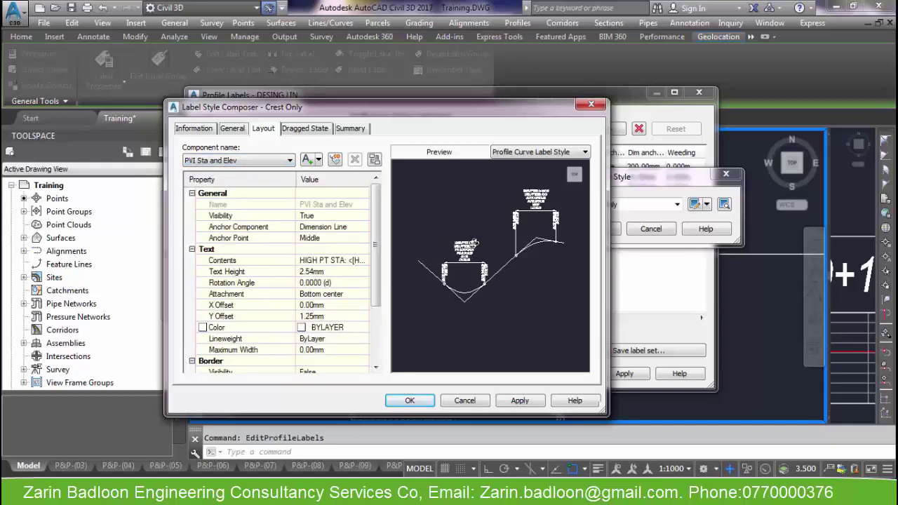
pyautogui.click(357, 261)
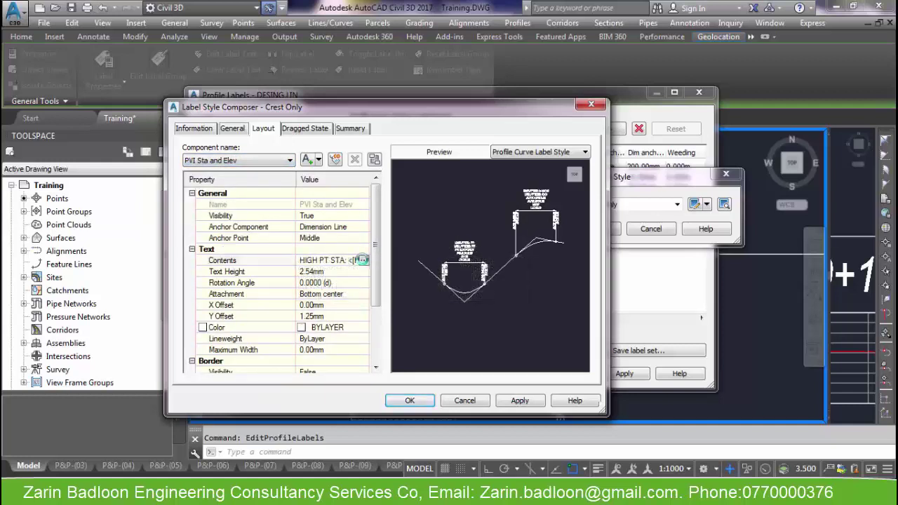
pyautogui.click(361, 260)
pyautogui.doubleClick(510, 291)
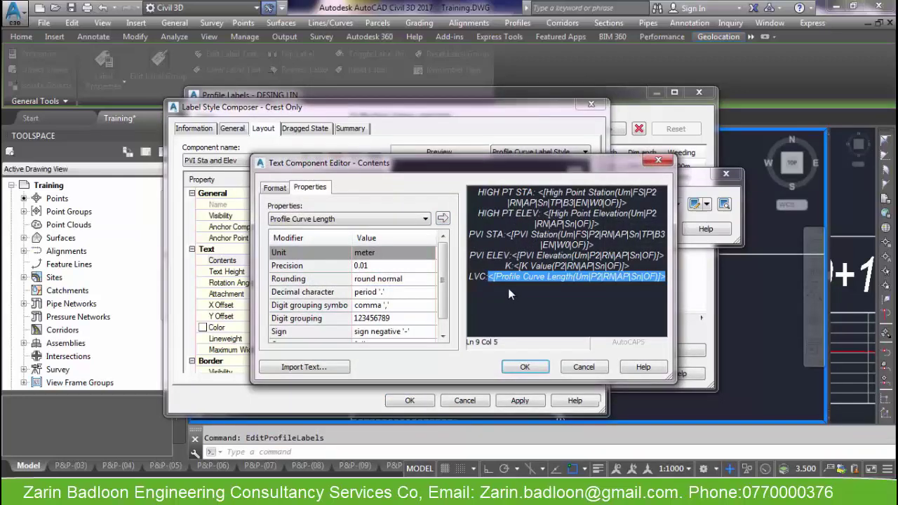
pyautogui.hotkey('ctrl', 'a')
pyautogui.click(284, 193)
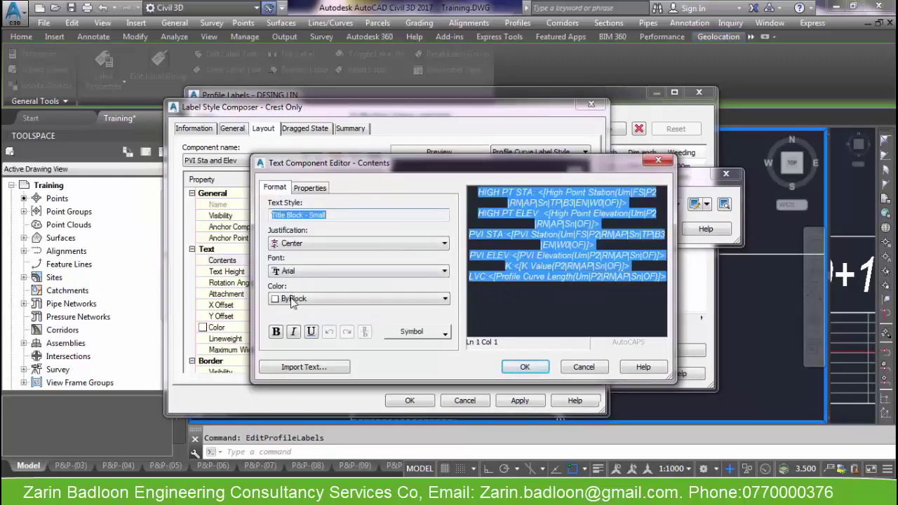
pyautogui.click(293, 300)
pyautogui.click(289, 327)
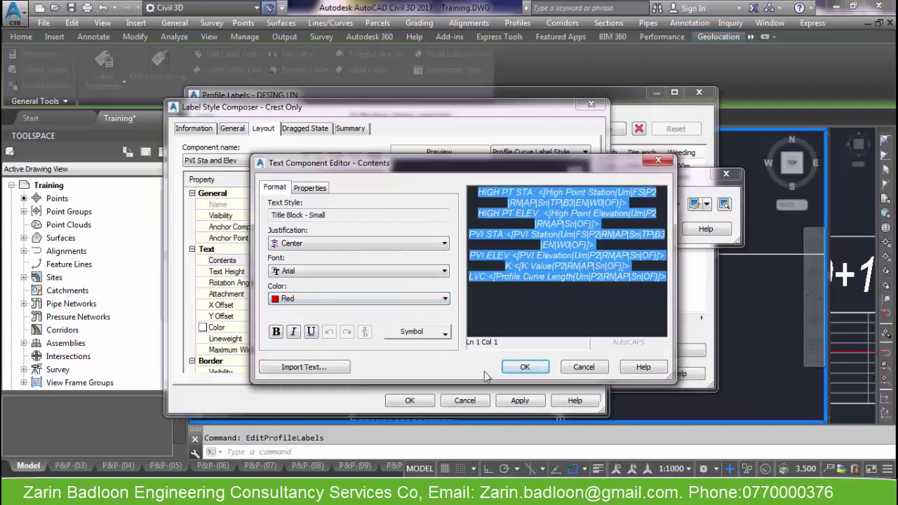
# Step: Examine the property settings of the Profile Curve Length, High Point Station and K Value fields in the label contents
pyautogui.click(311, 188)
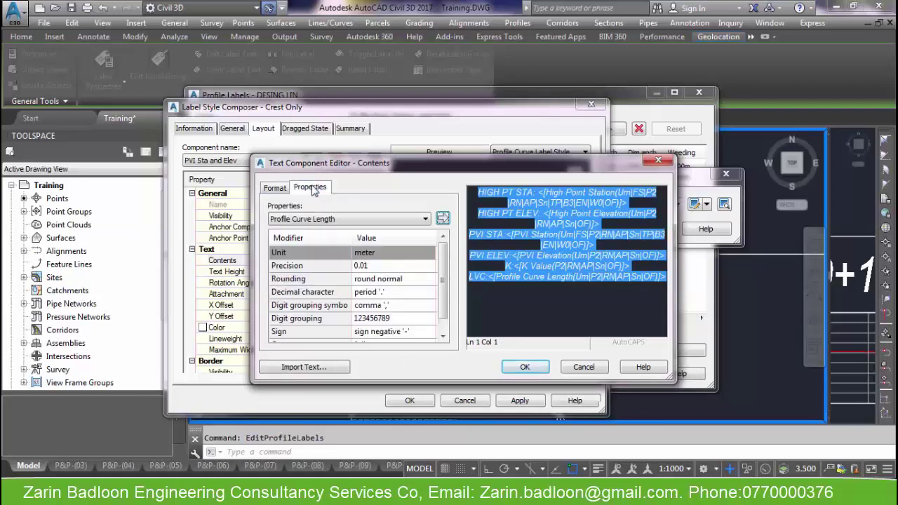
pyautogui.click(541, 313)
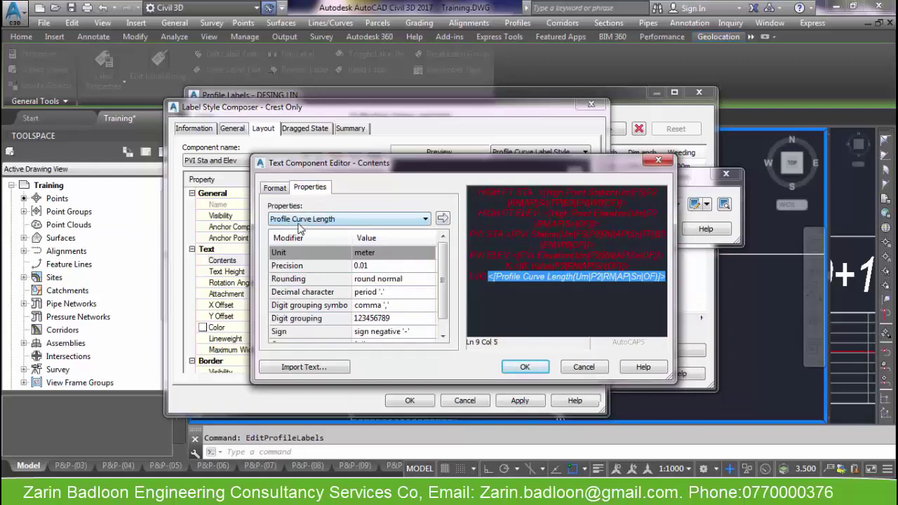
pyautogui.click(538, 192)
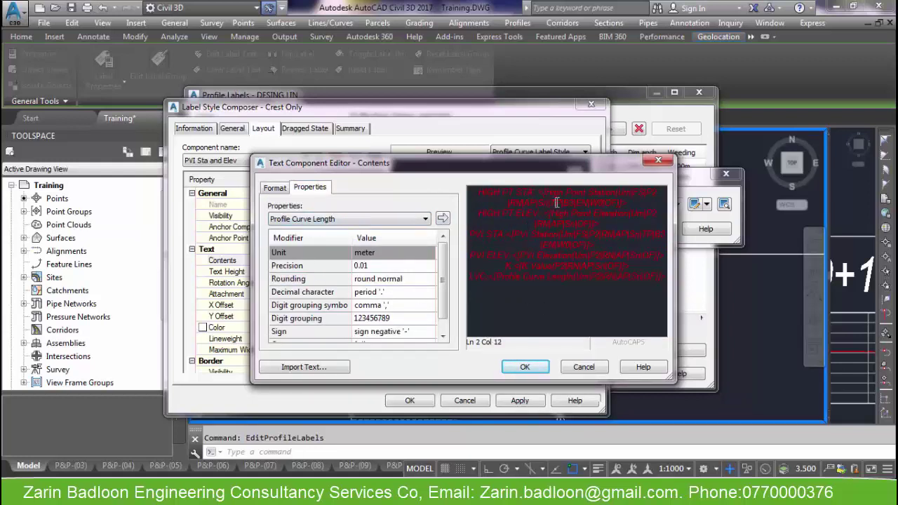
pyautogui.click(556, 202)
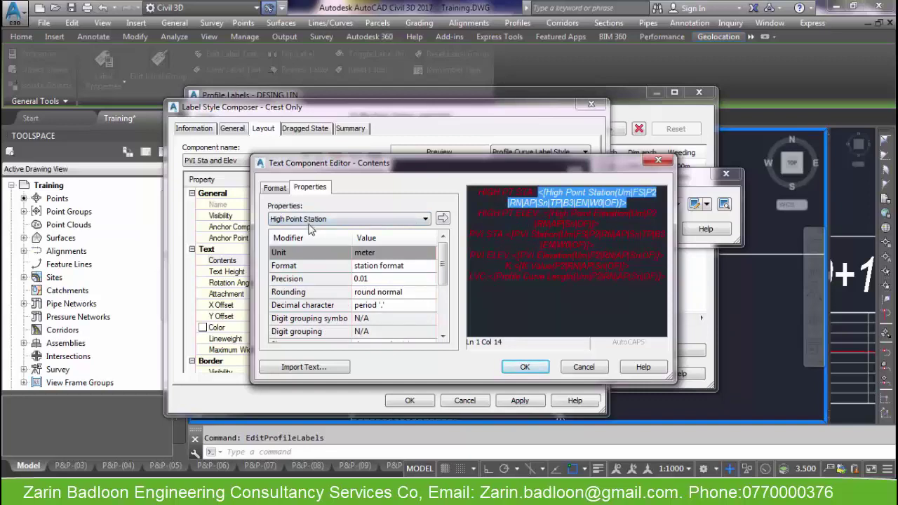
pyautogui.click(331, 223)
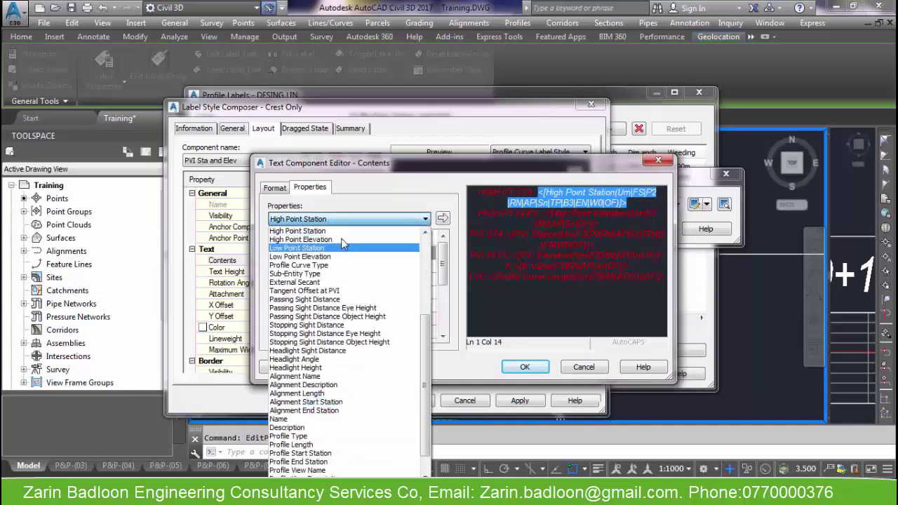
pyautogui.click(562, 297)
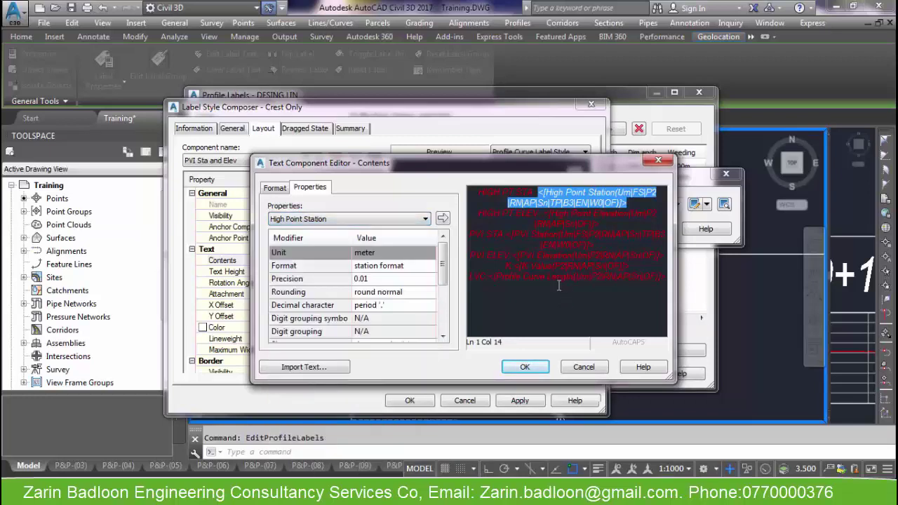
pyautogui.click(530, 269)
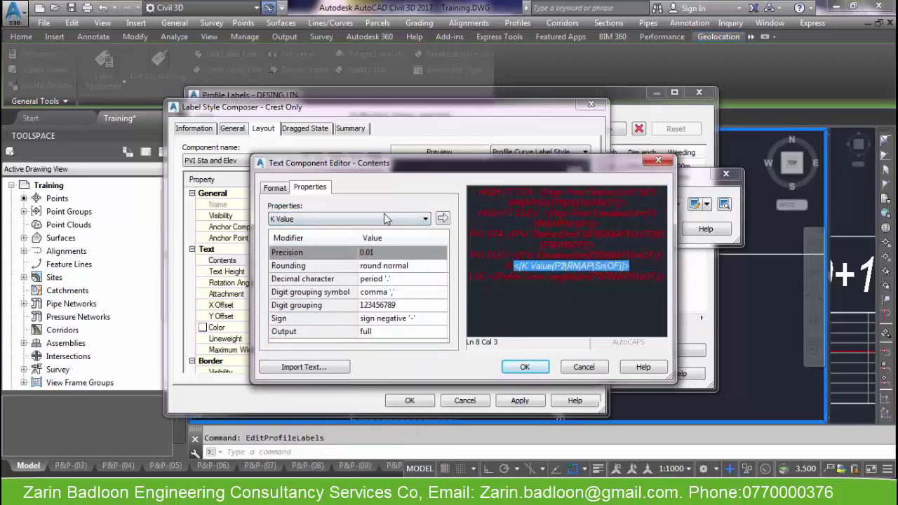